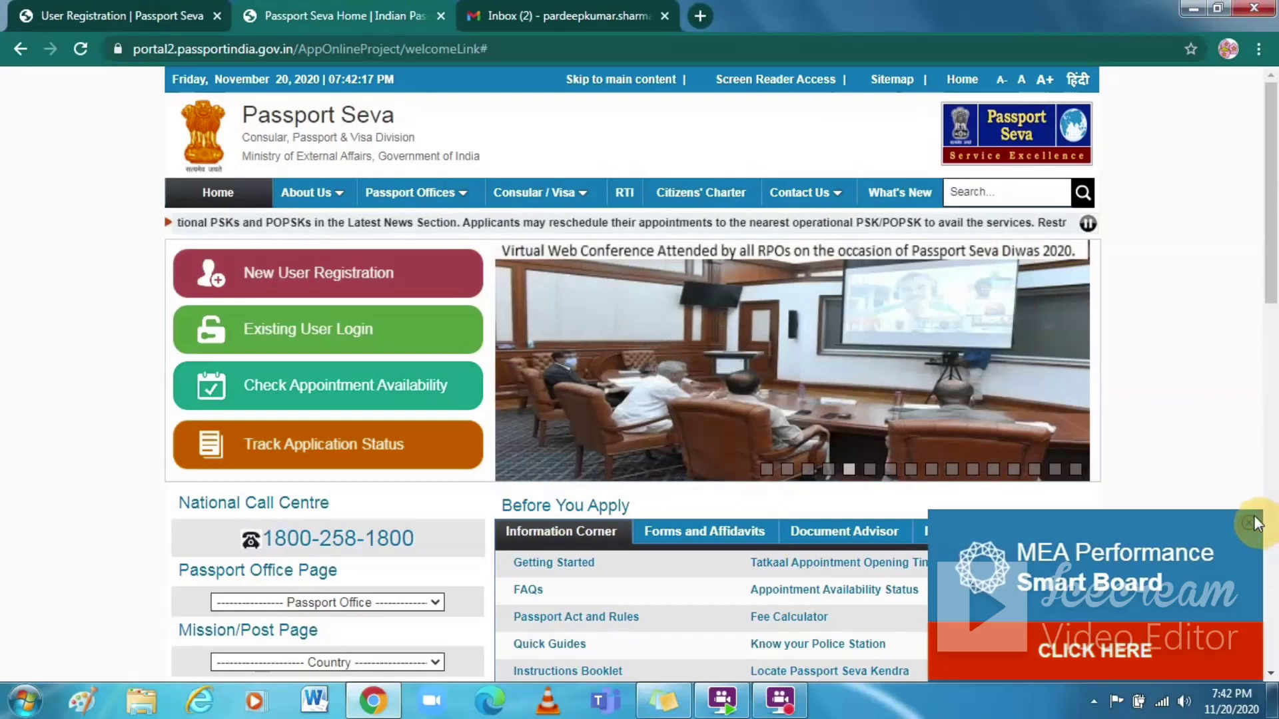
Step: Close the MEA Performance Smart Board advertisement covering the Passport Seva home page
left_click(1248, 522)
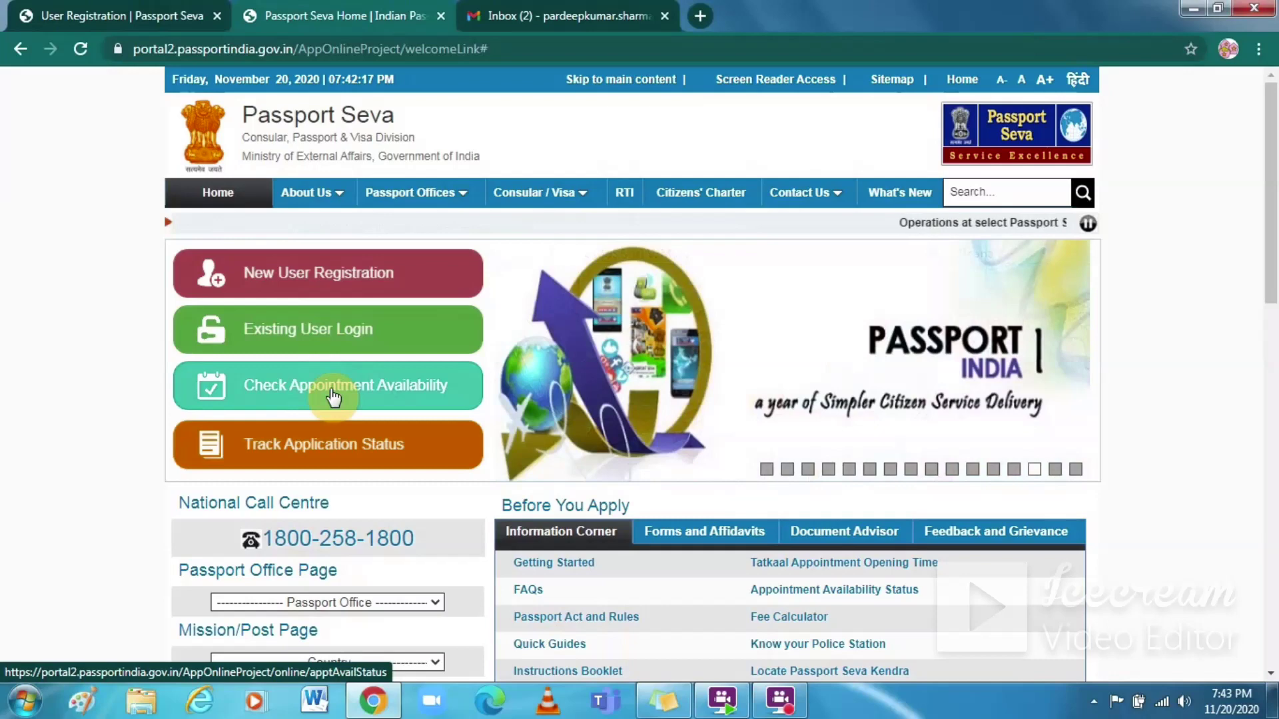
Step: Check appointment availability for the Delhi passport office using captcha FY8P5LP
left_click(330, 390)
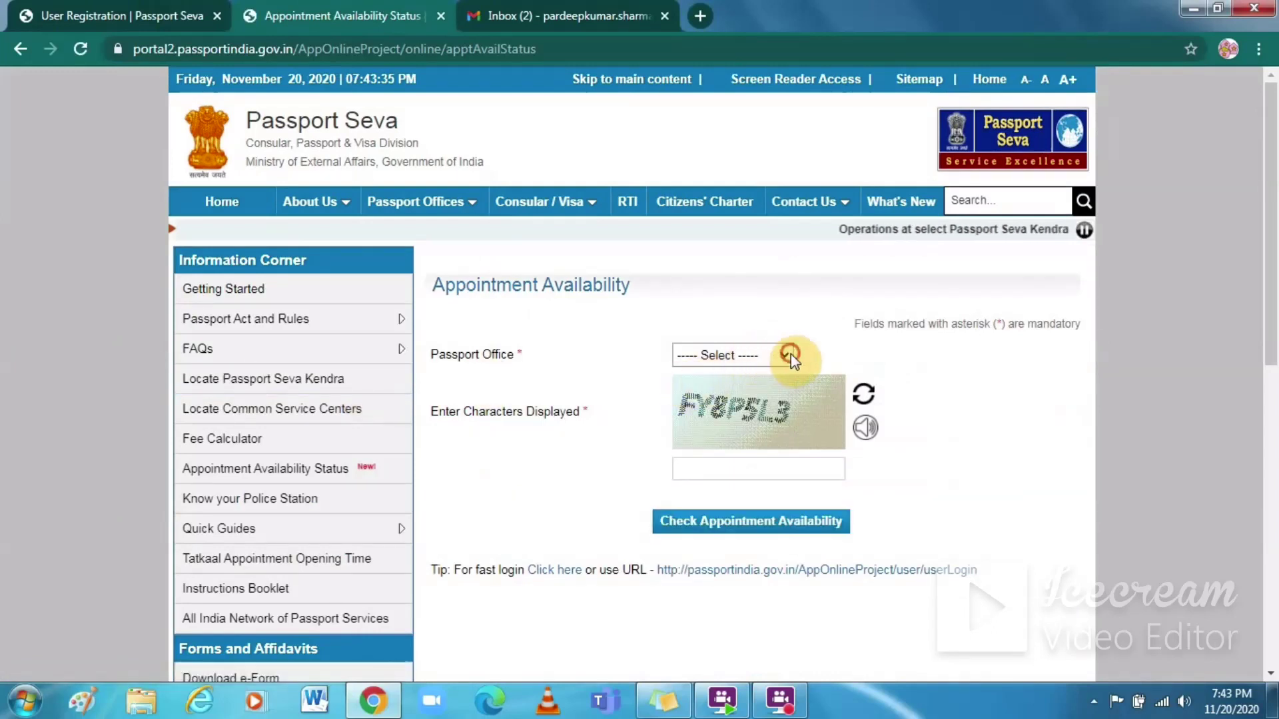
left_click(788, 358)
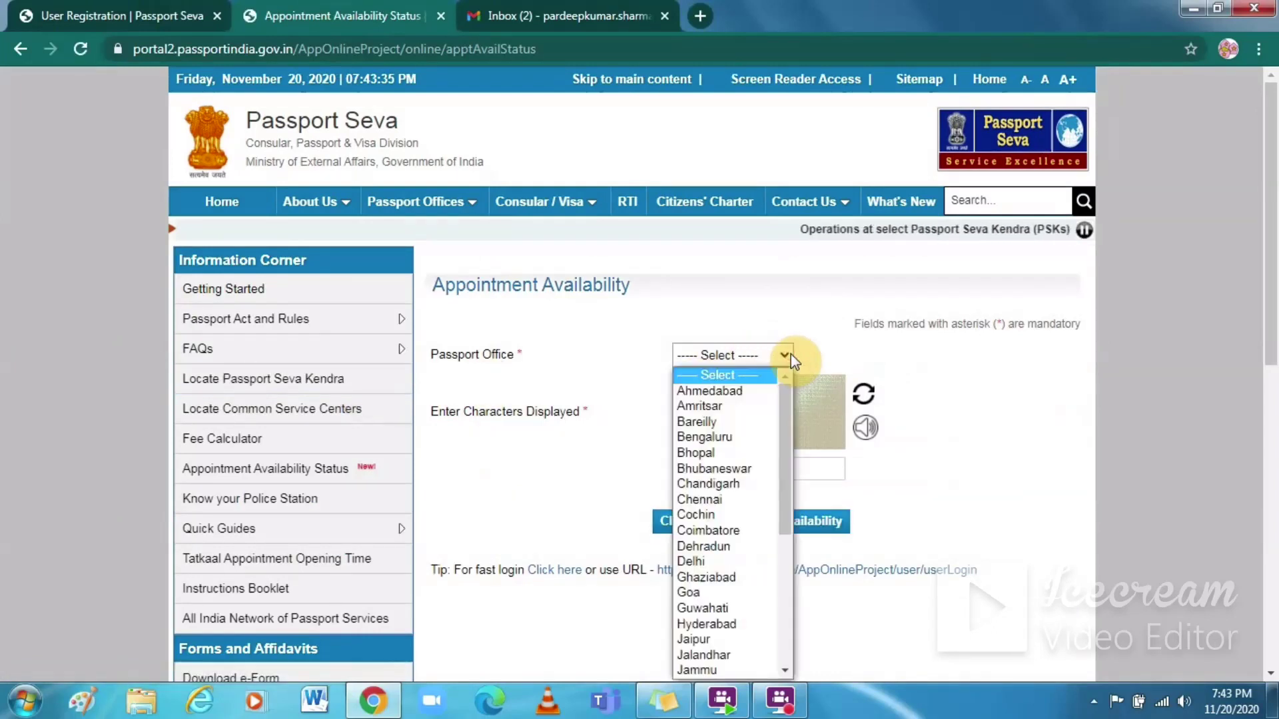
left_click(693, 562)
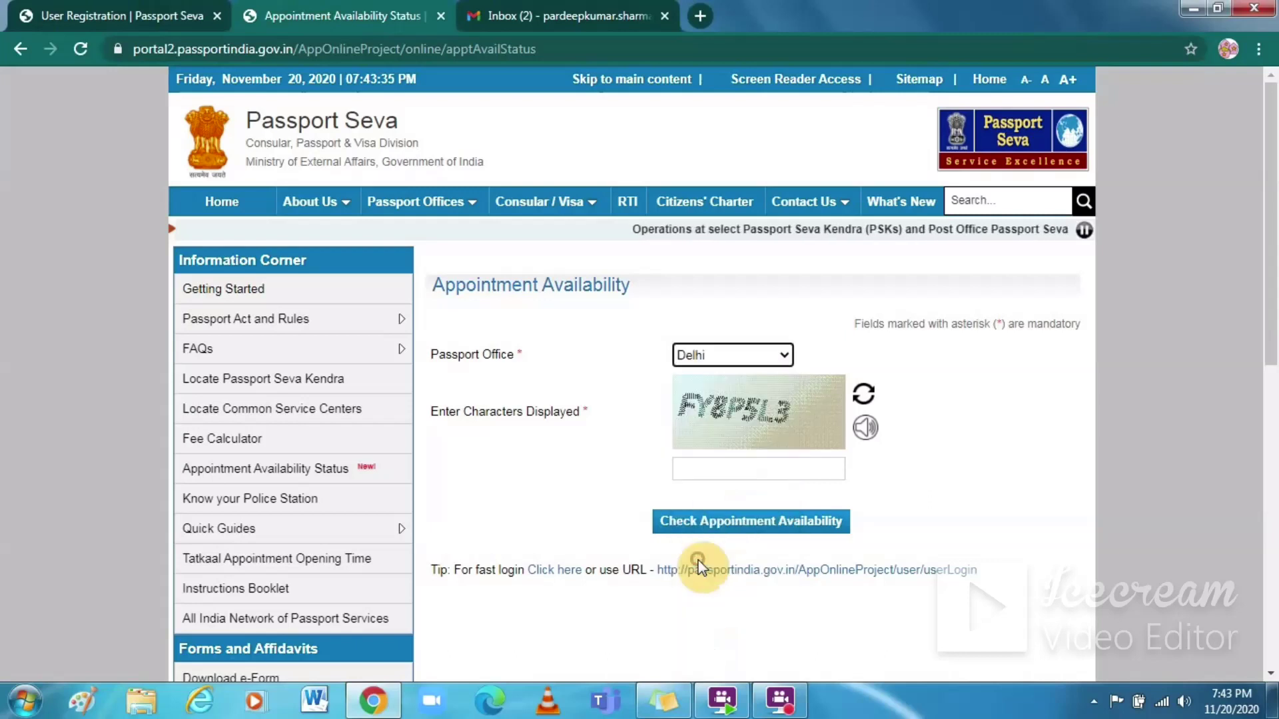
left_click(703, 470)
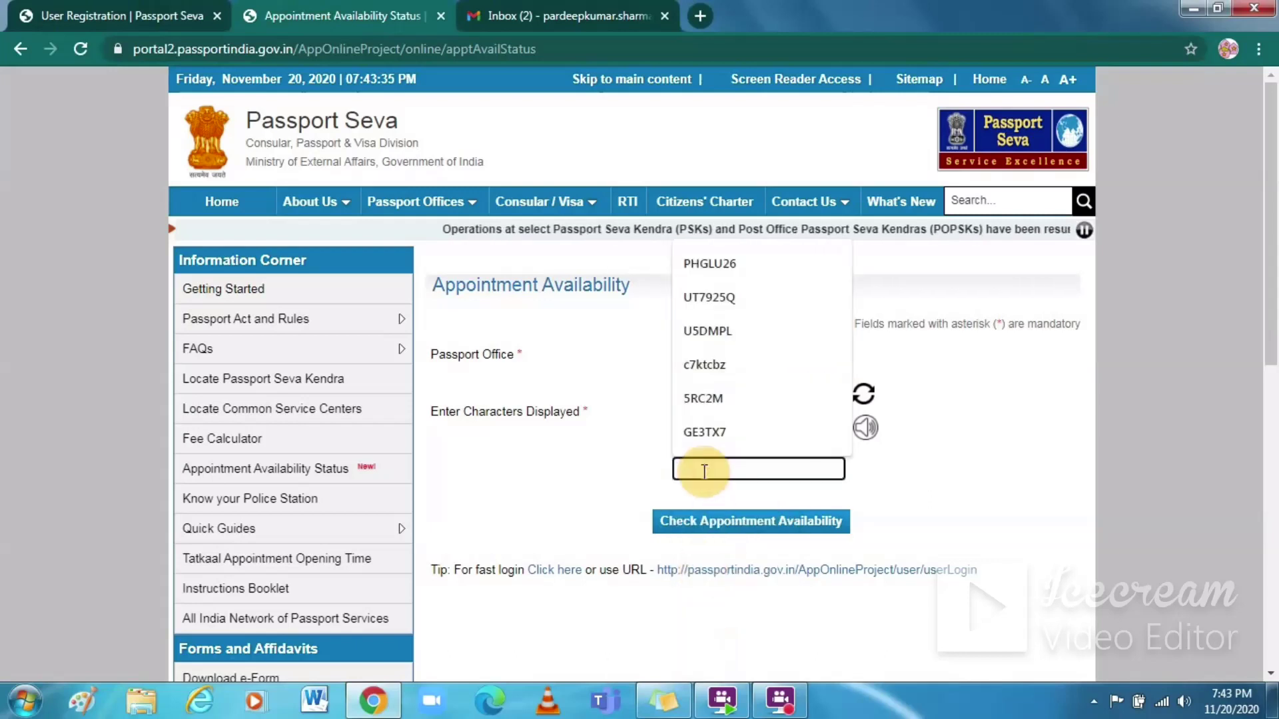
left_click(705, 472)
type("FY")
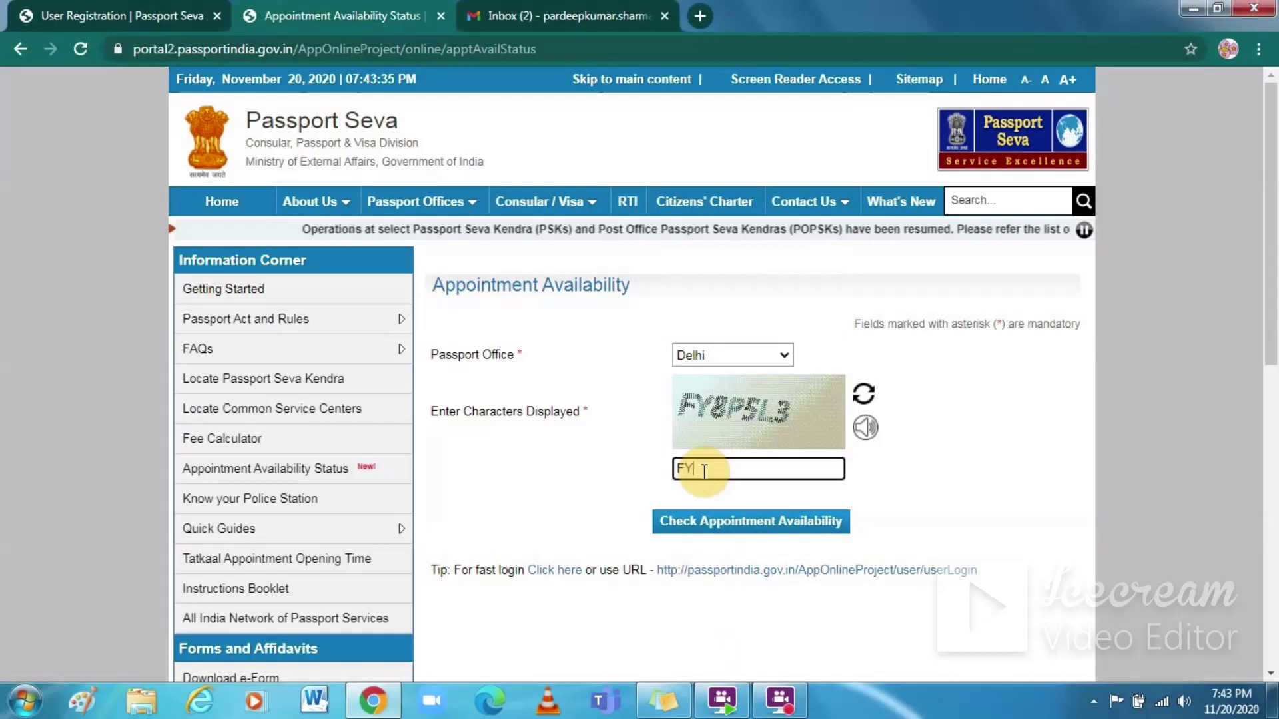
type("8P")
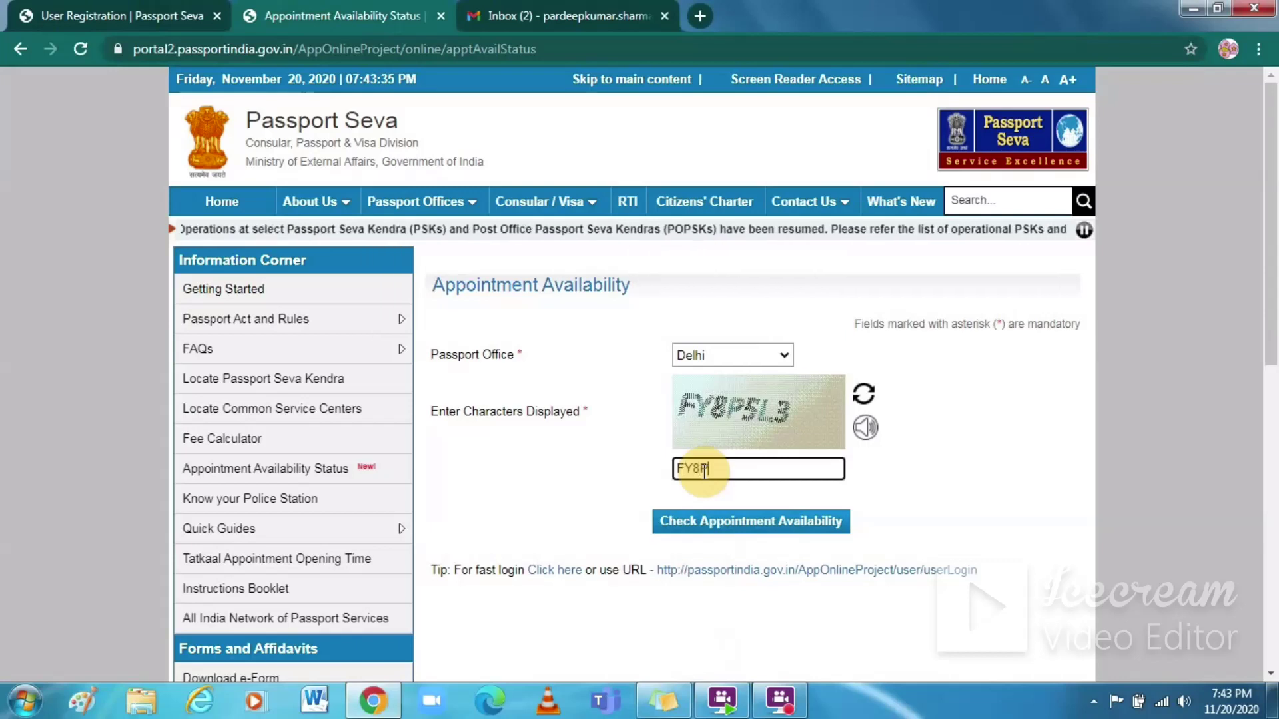
type("5LP")
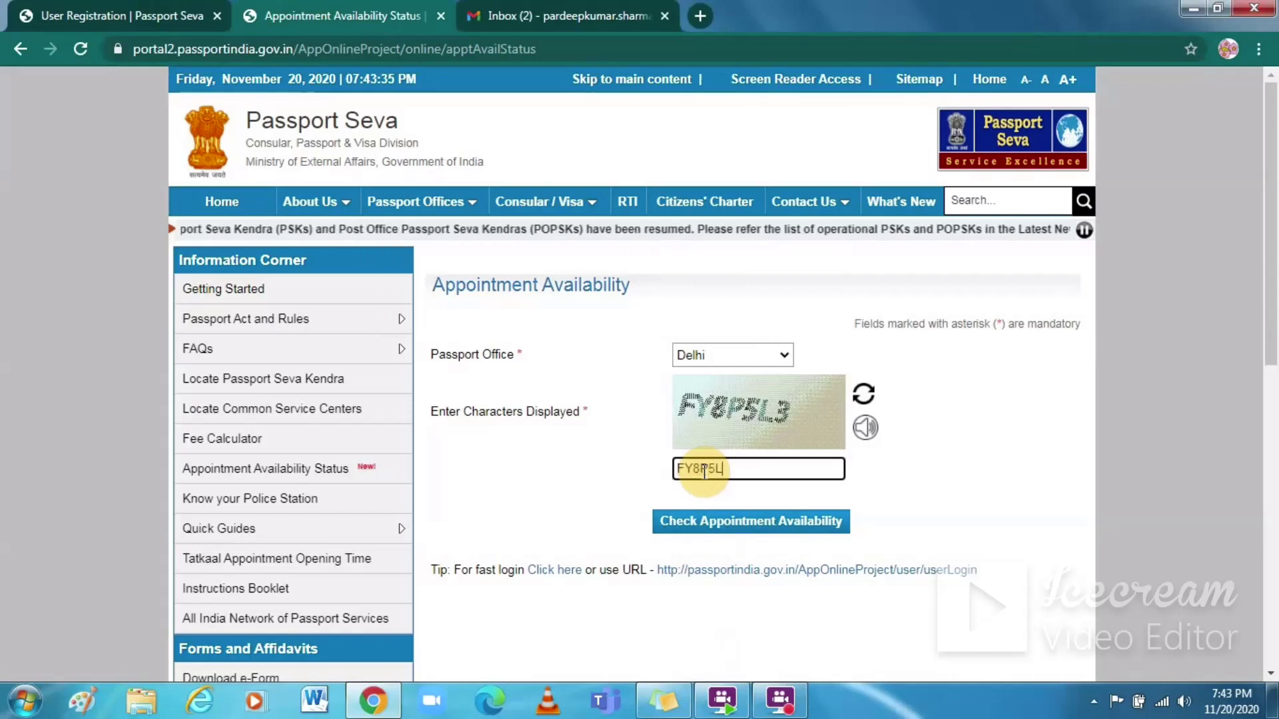
left_click(725, 525)
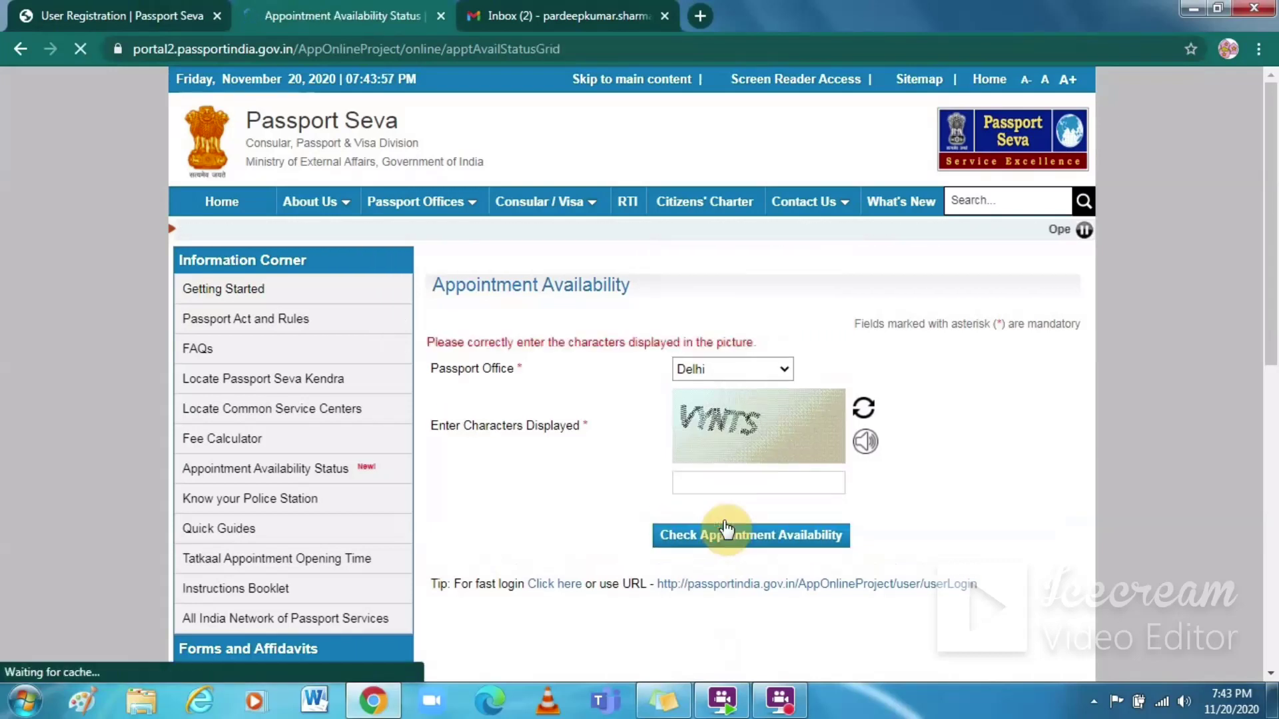
Step: Resubmit the availability check with the new captcha VYNTS
left_click(695, 491)
type("V")
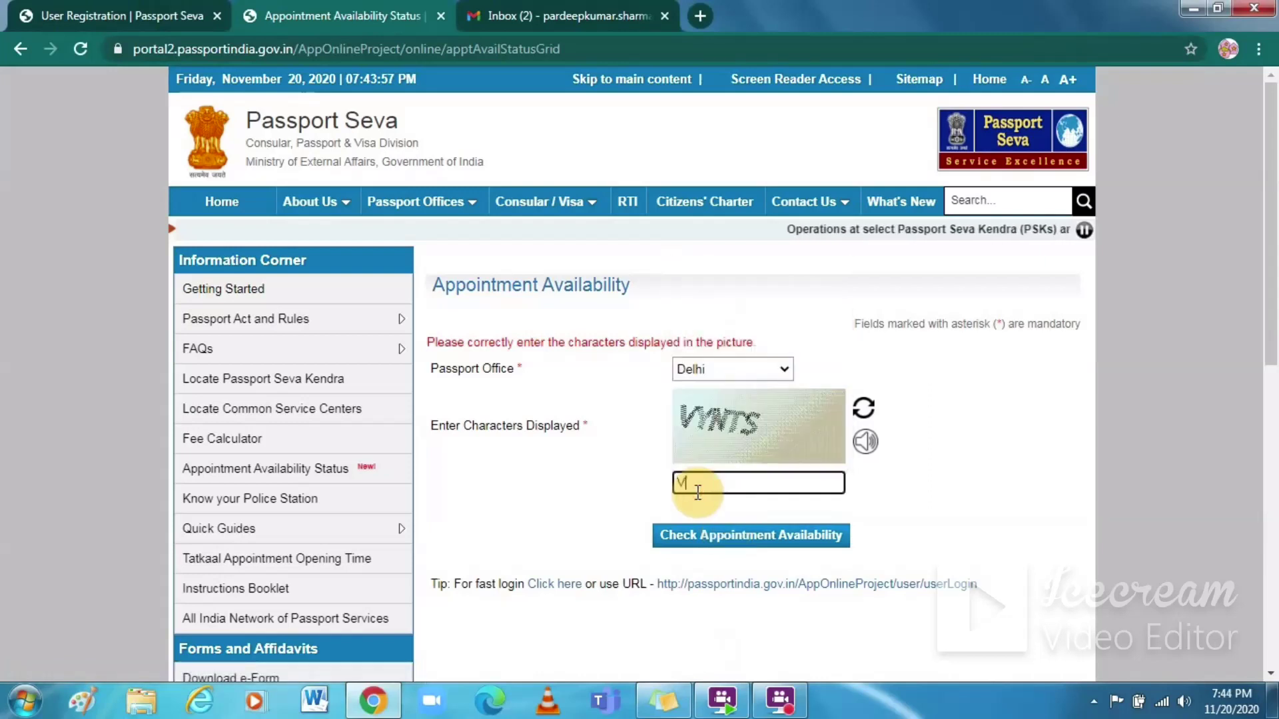
type("YNTS")
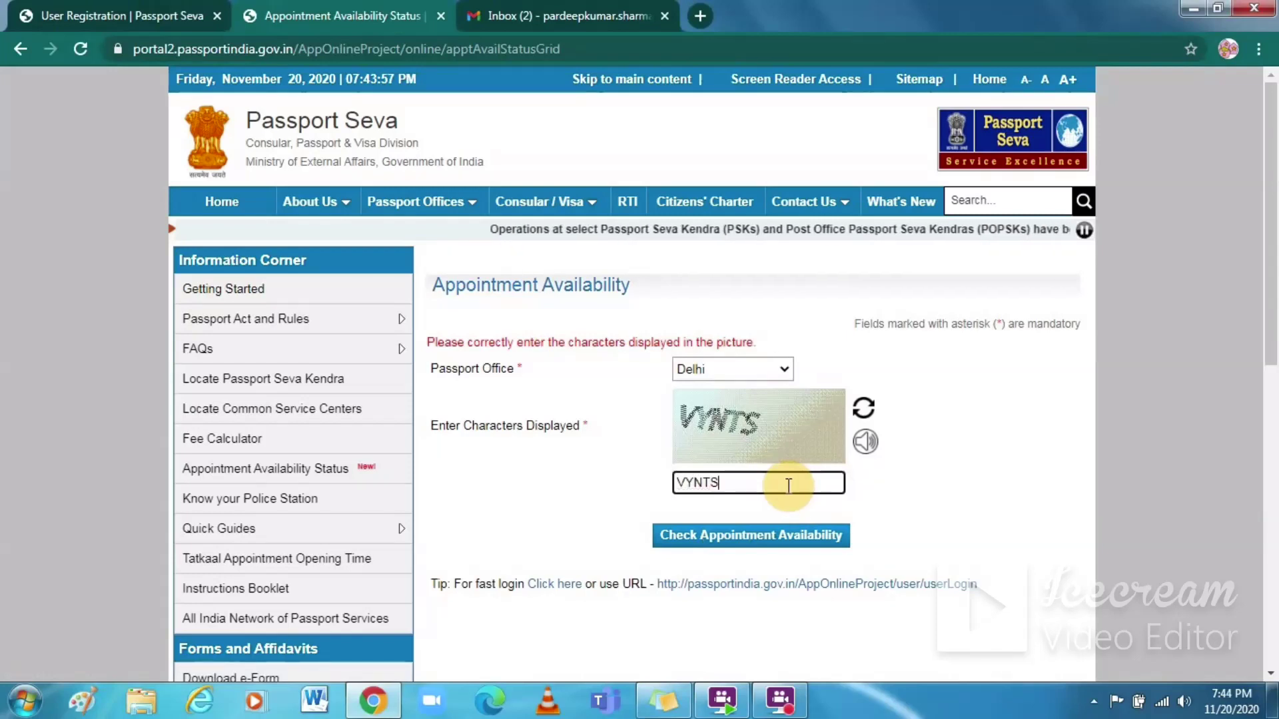
left_click(814, 537)
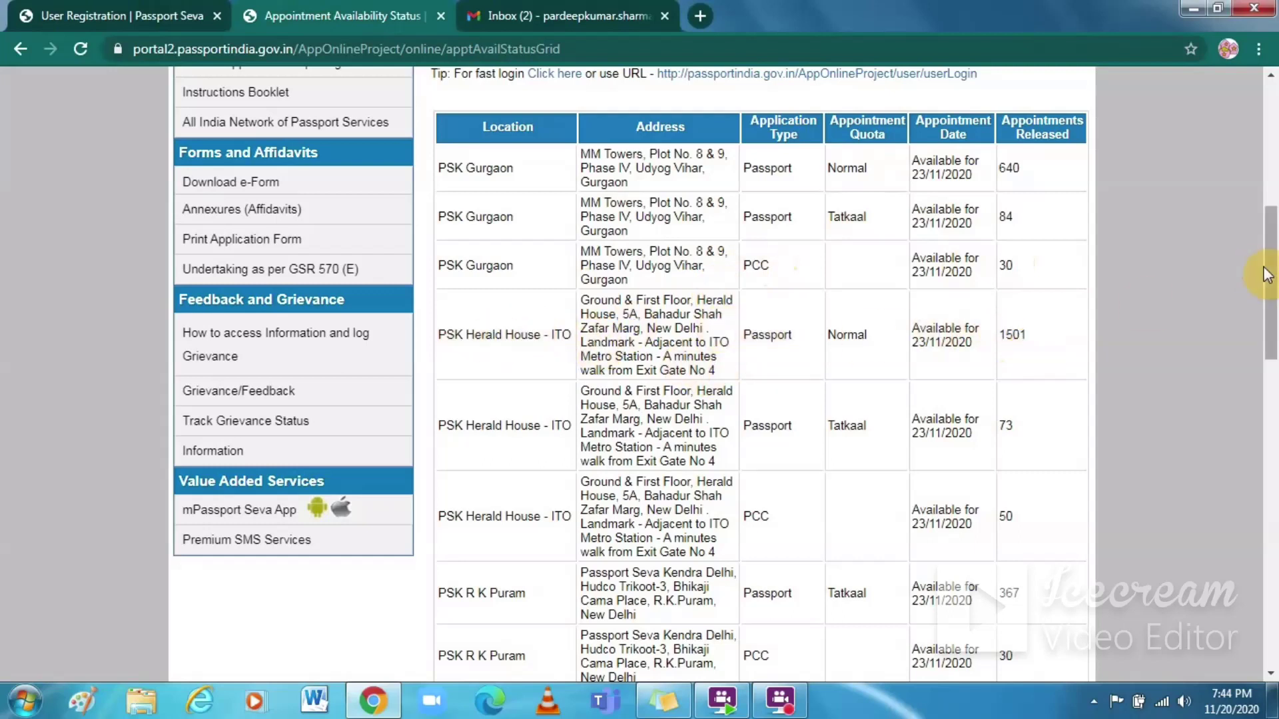
Step: Scroll through the PSK Gurgaon, Herald House and R K Puram slots, then return home
left_click_drag(1264, 274, 1235, 122)
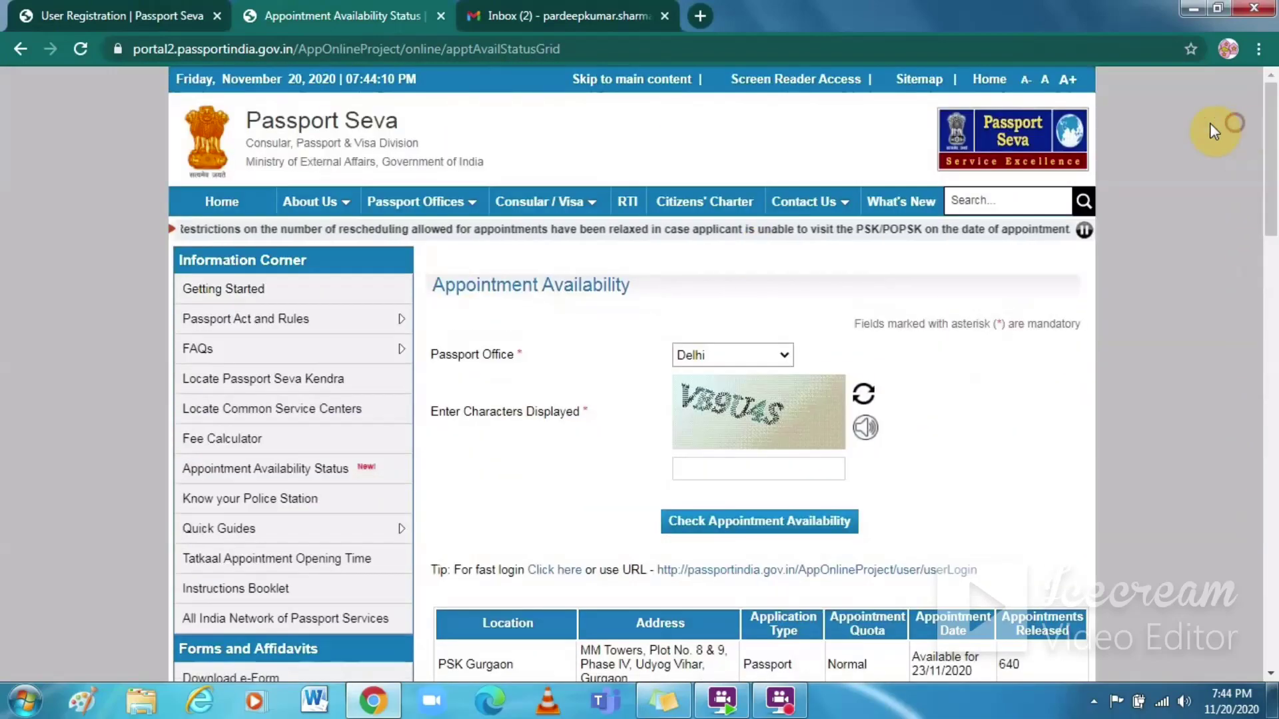
left_click(214, 201)
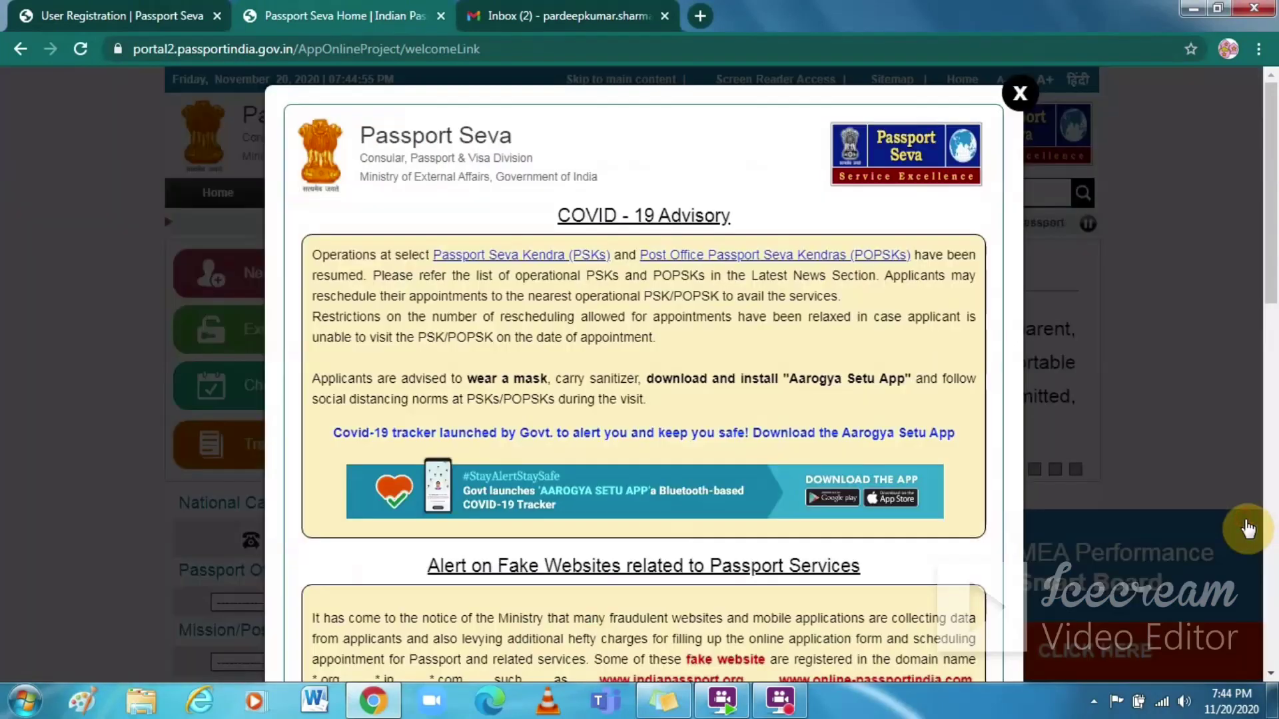
Step: Dismiss the COVID-19 advisory and start a new user registration for the Delhi passport office
left_click(1247, 529)
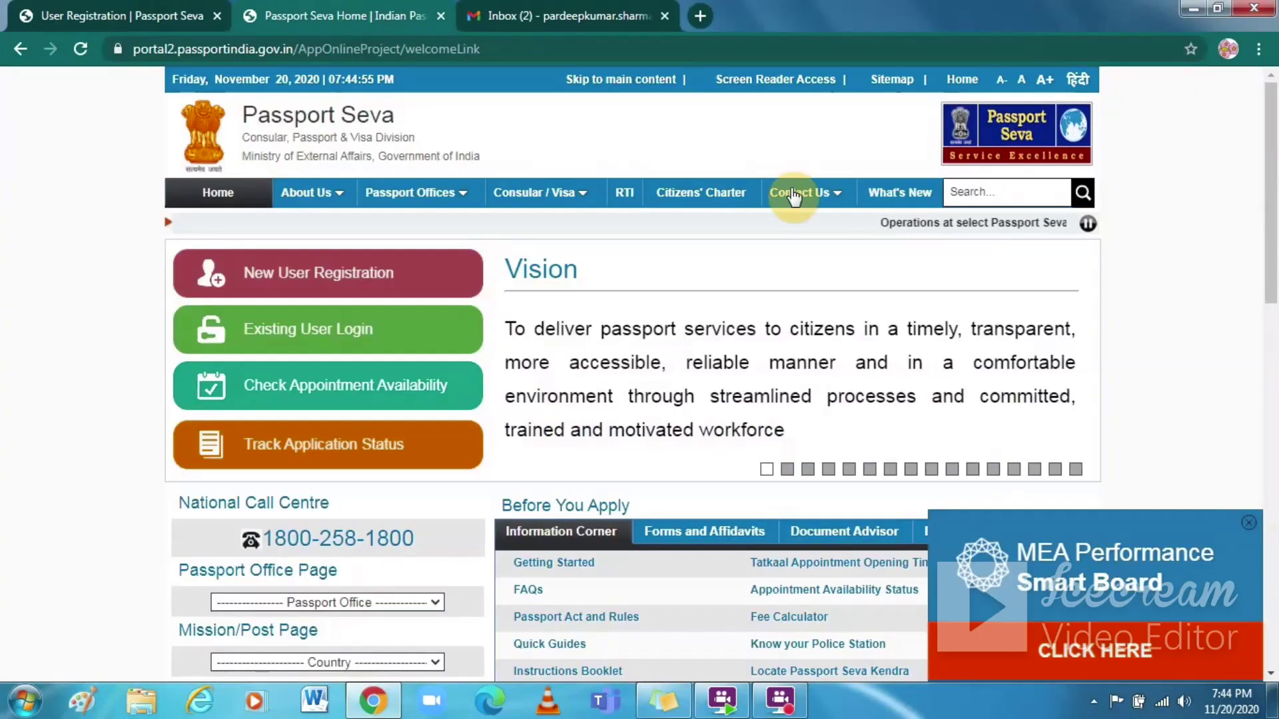
left_click(354, 280)
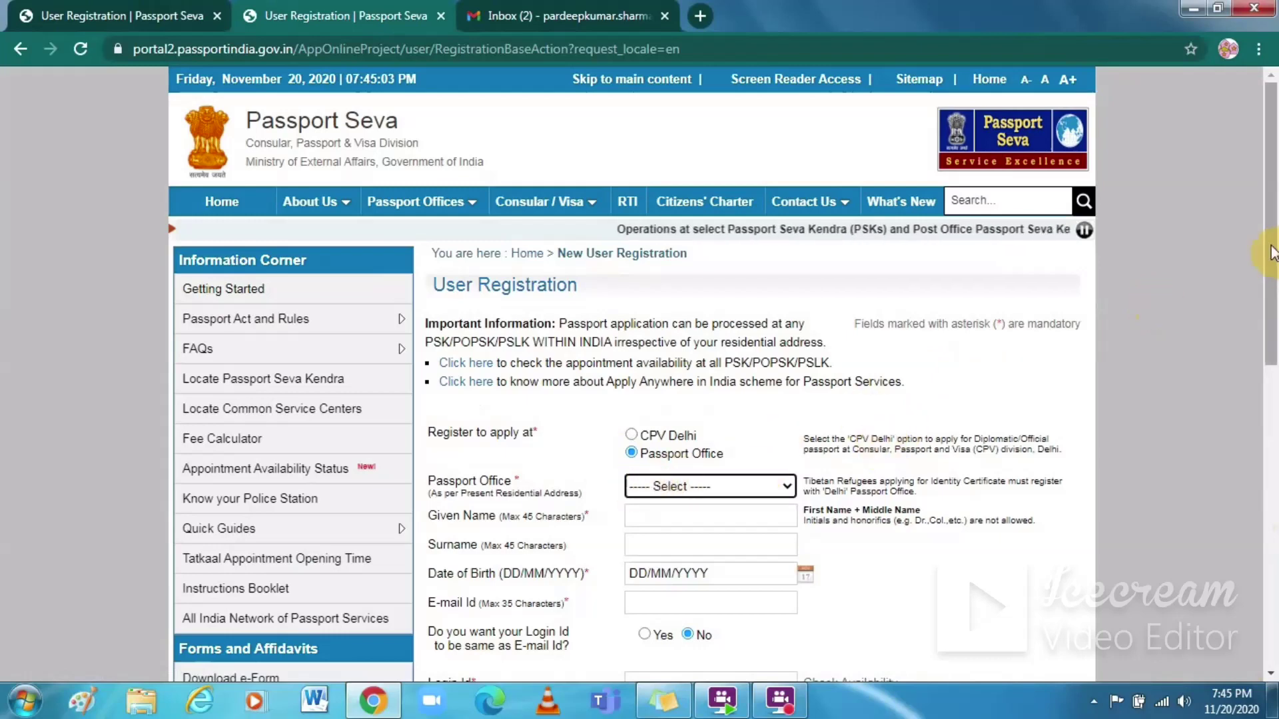
left_click_drag(1272, 253, 1272, 338)
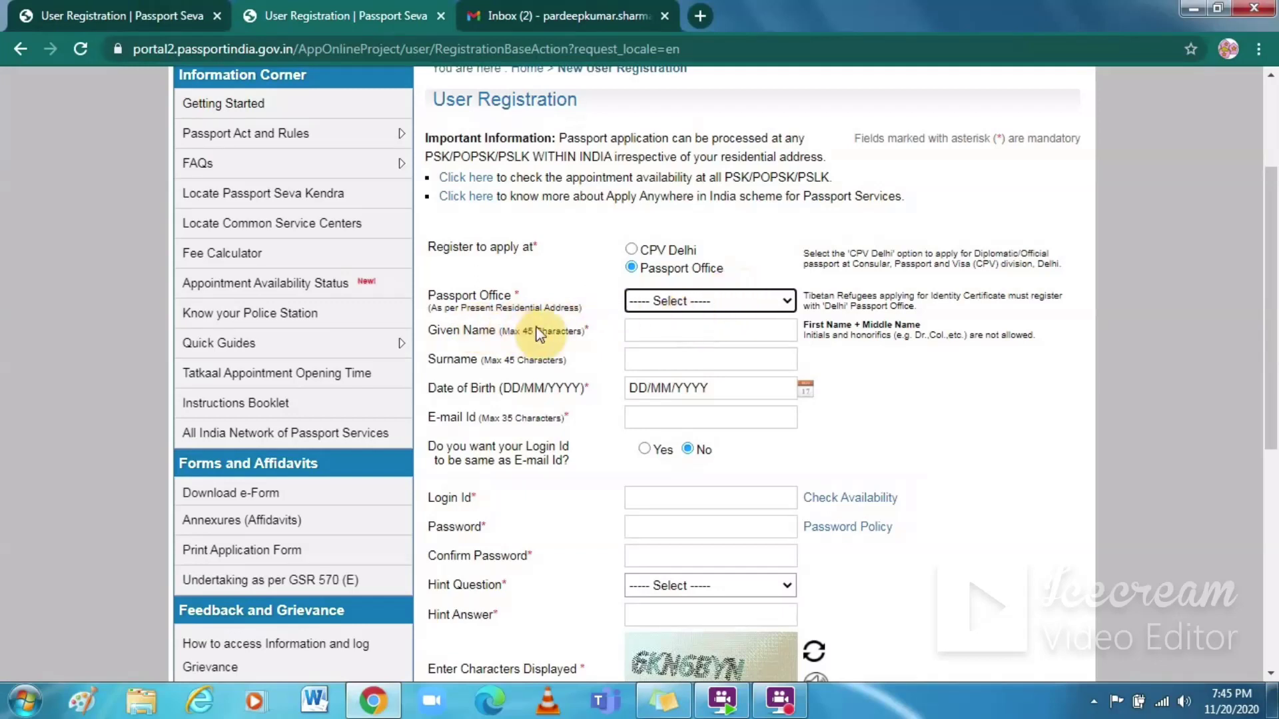
left_click(708, 299)
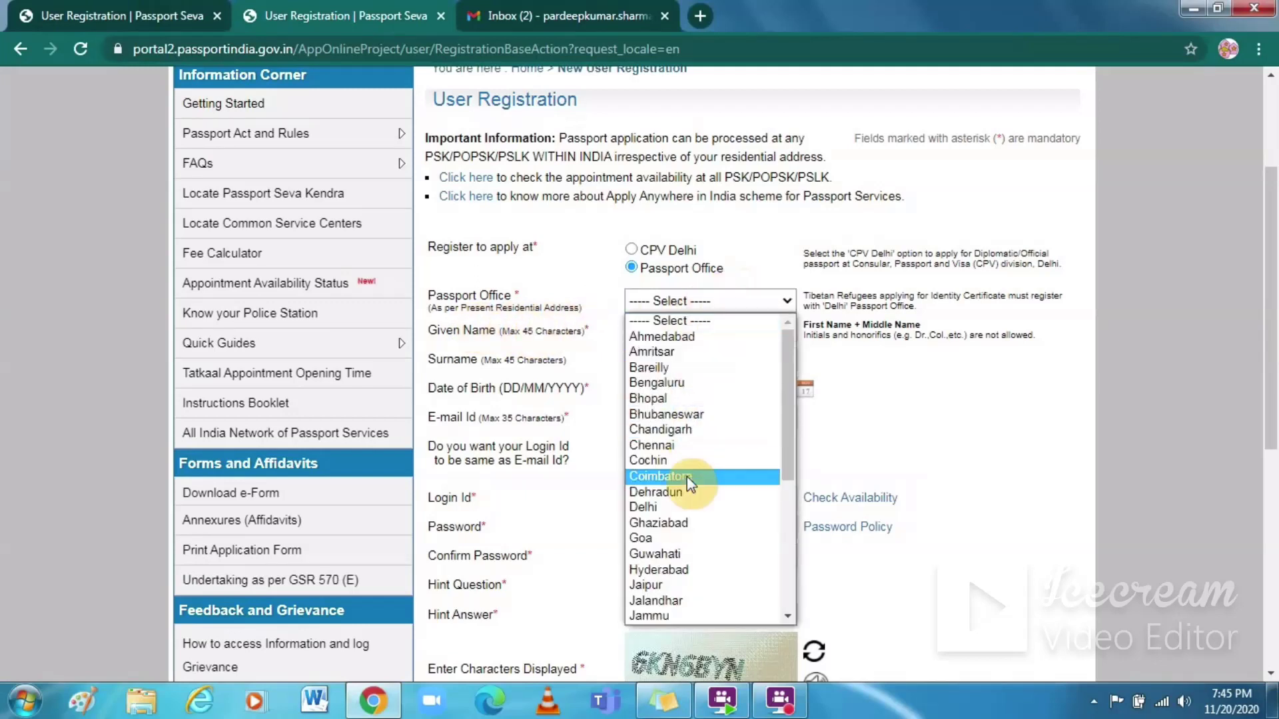
left_click(674, 514)
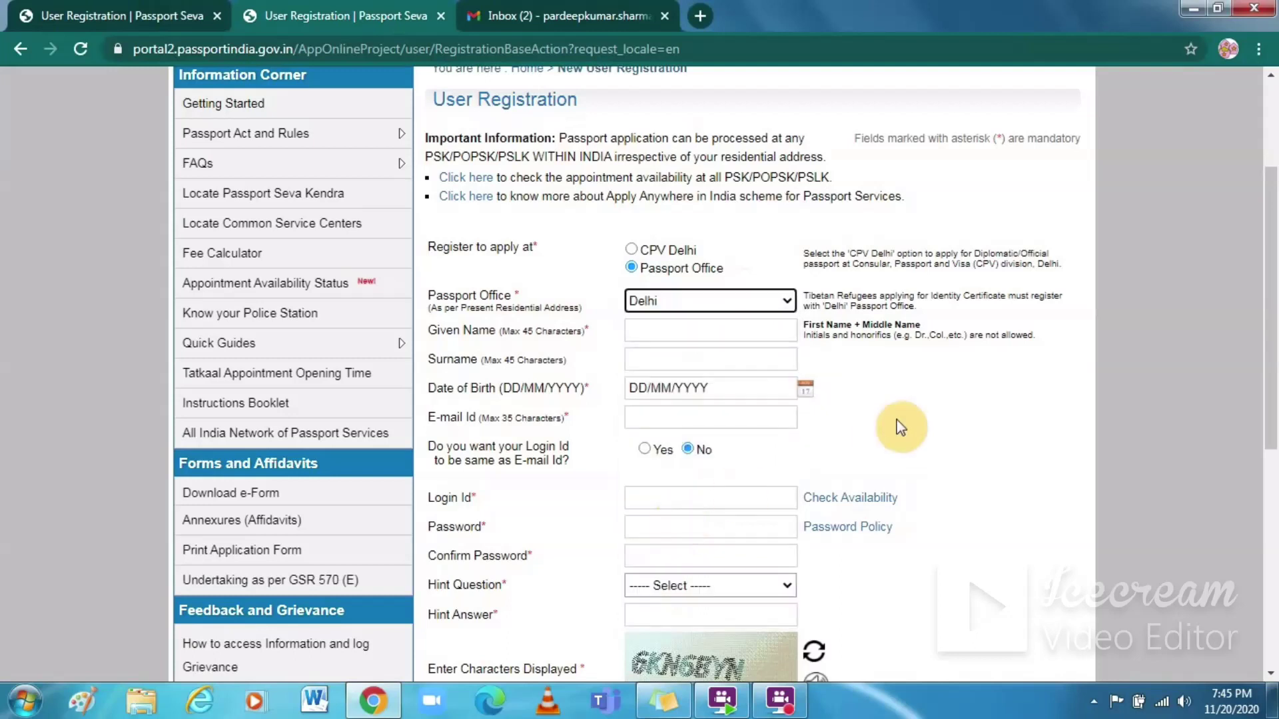
left_click(918, 405)
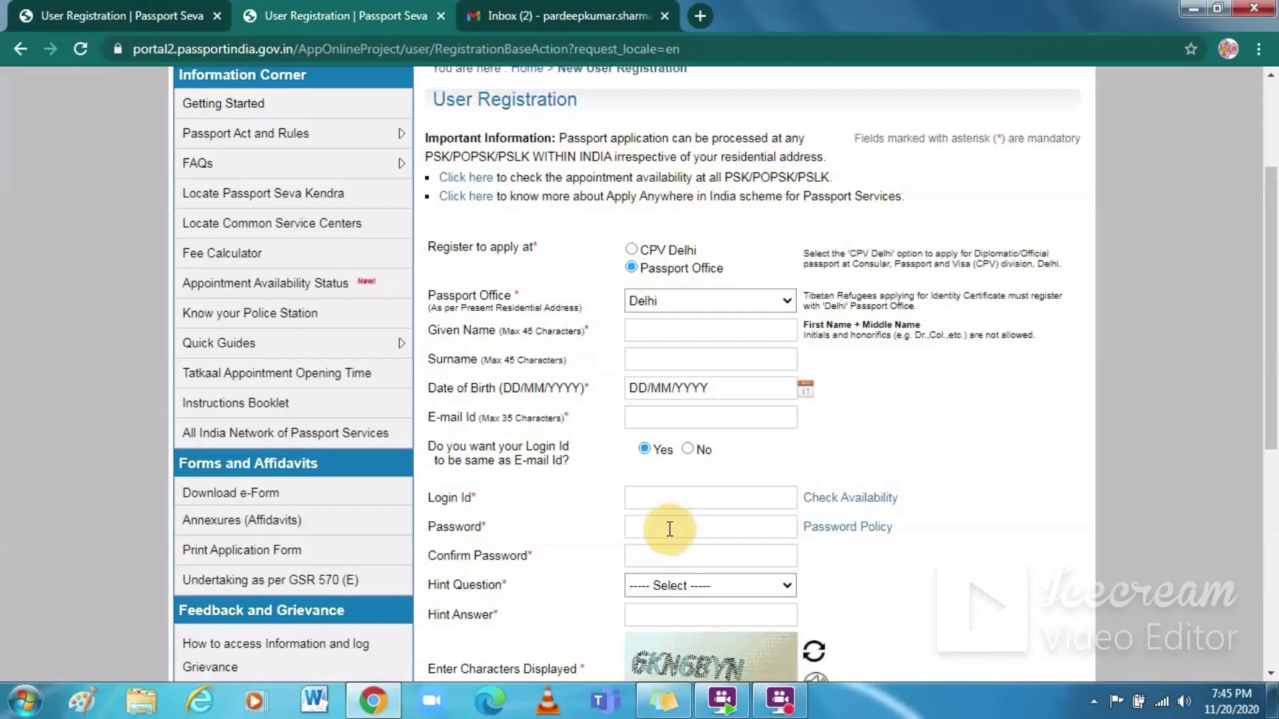
Step: Pick Birth City as the hint question, enter the captcha and submit the registration form
left_click(782, 583)
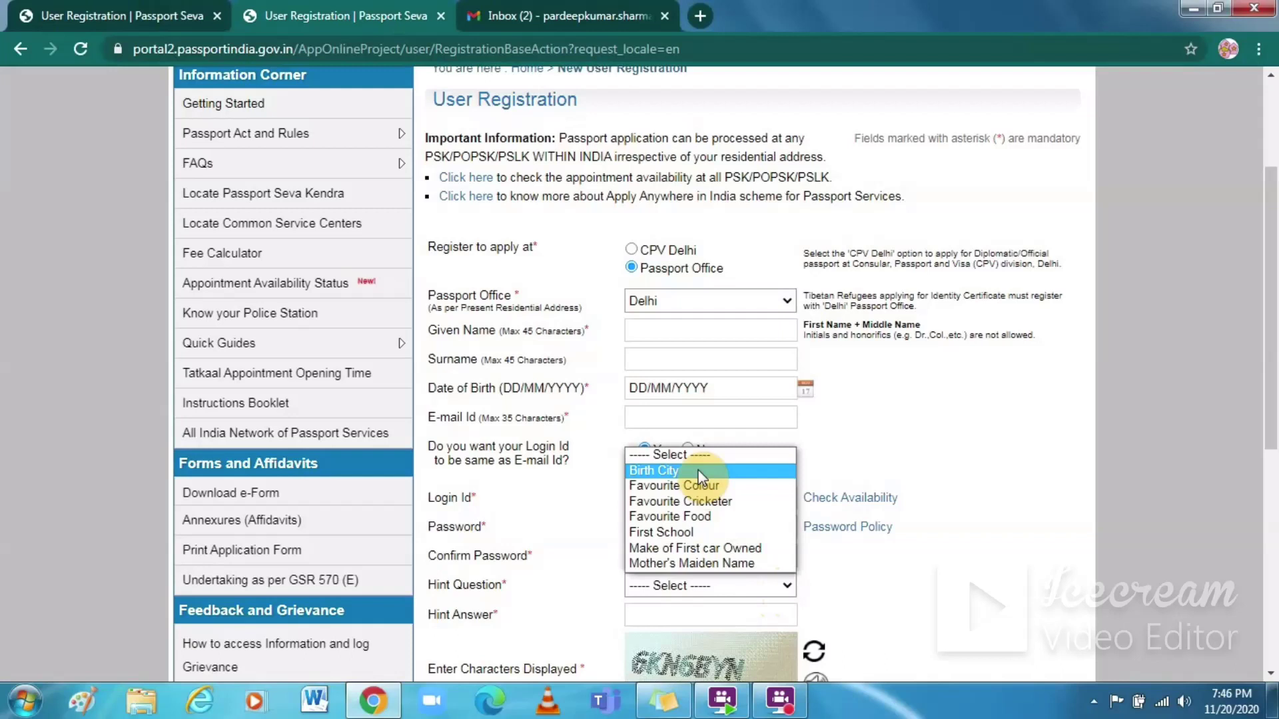
left_click(693, 610)
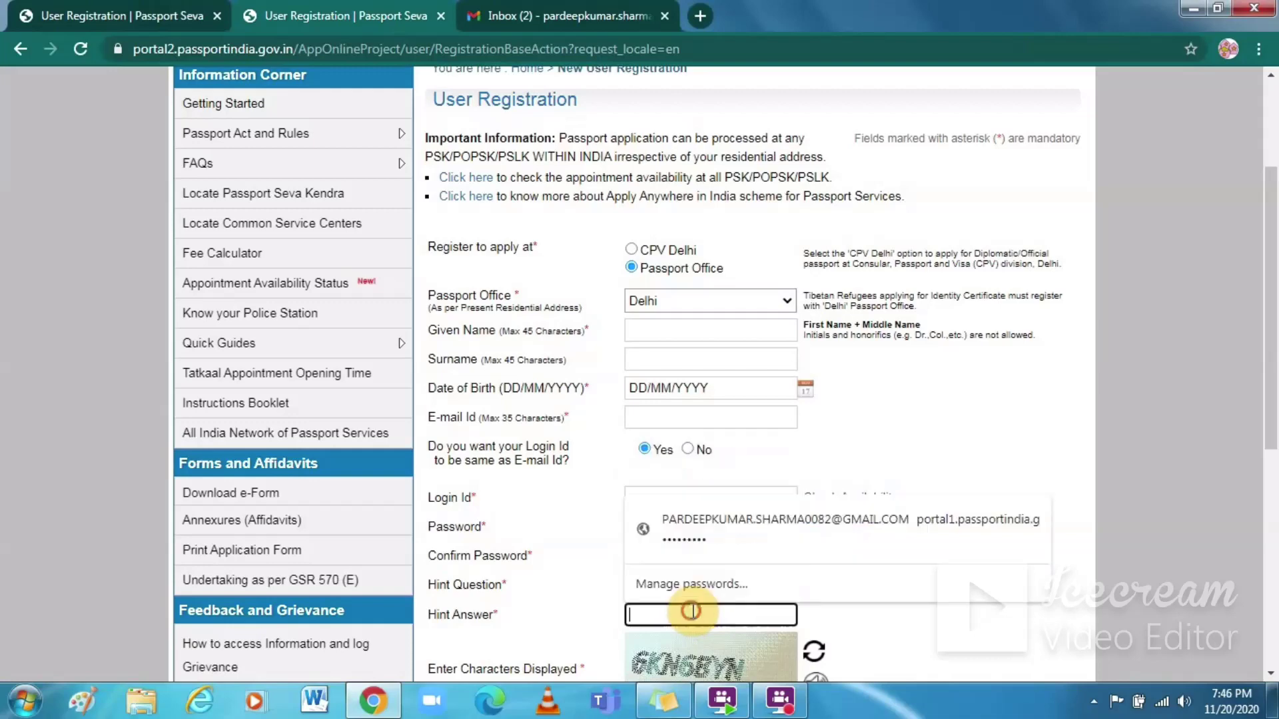
scroll(1257, 353, "down", 4)
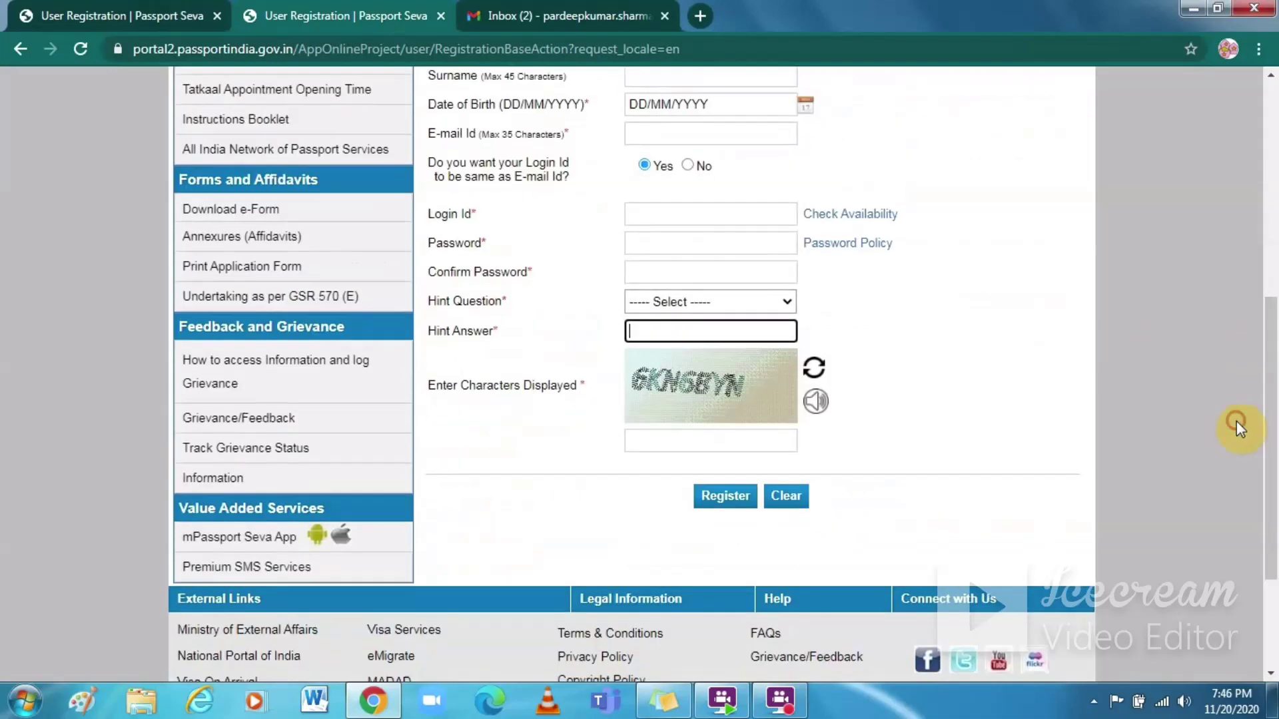
left_click(682, 439)
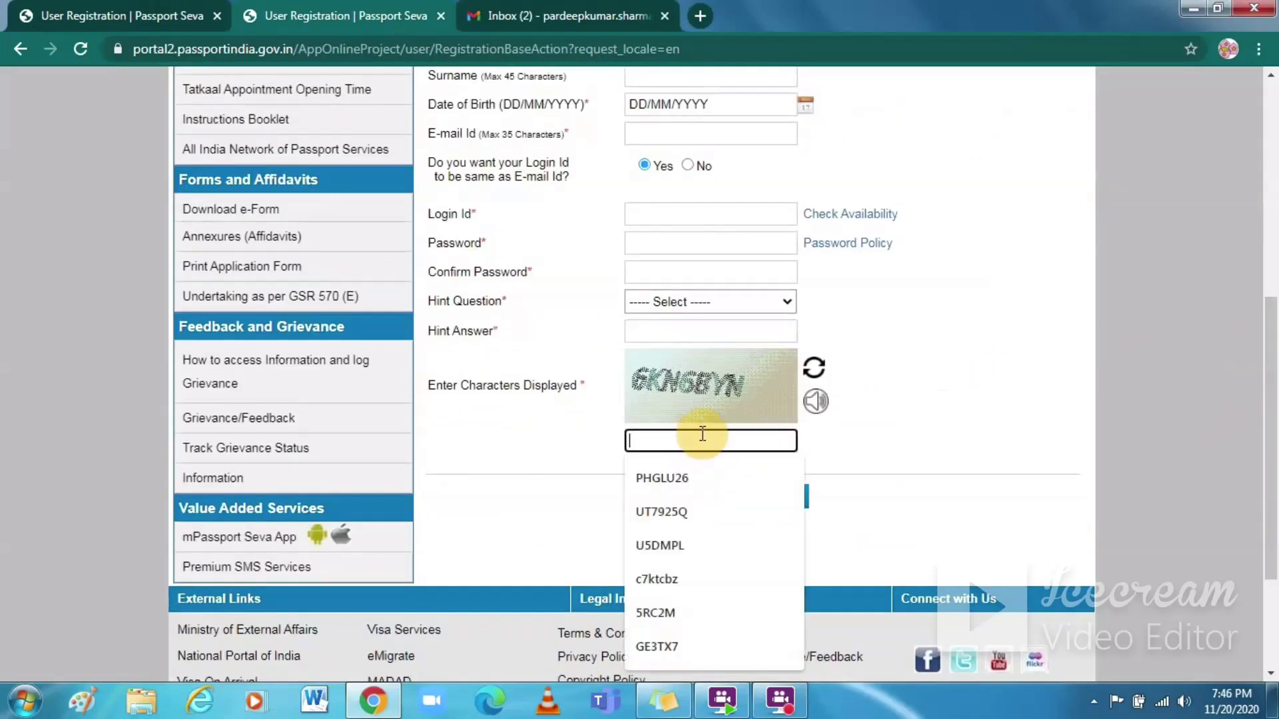
left_click(142, 7)
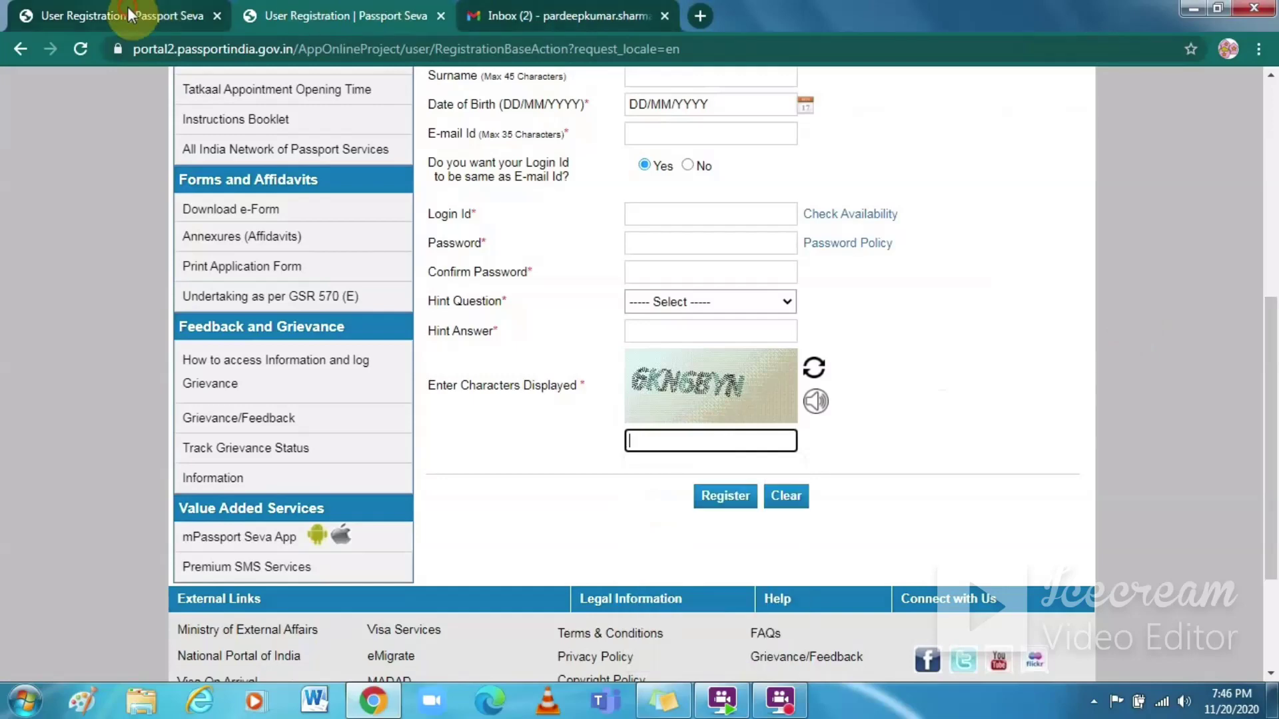
left_click_drag(1274, 112, 1255, 353)
left_click(732, 421)
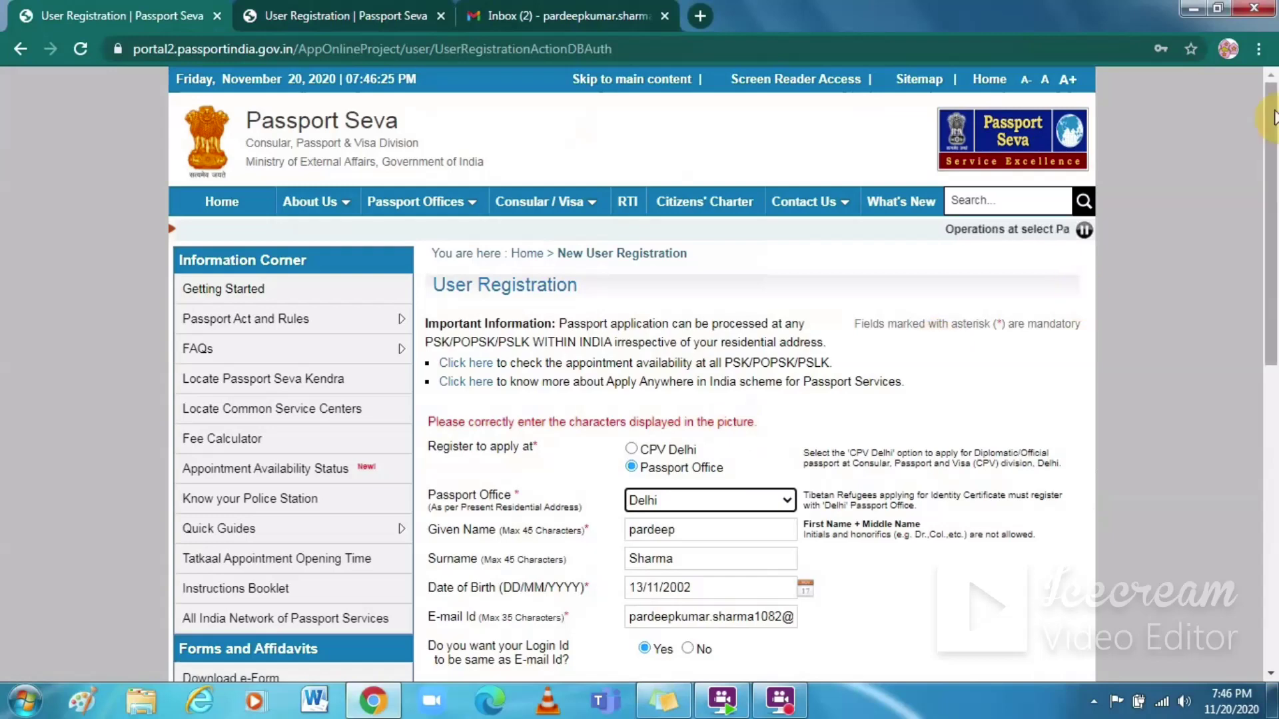
Step: Enter the account password in the registration form
left_click_drag(1269, 149, 1255, 322)
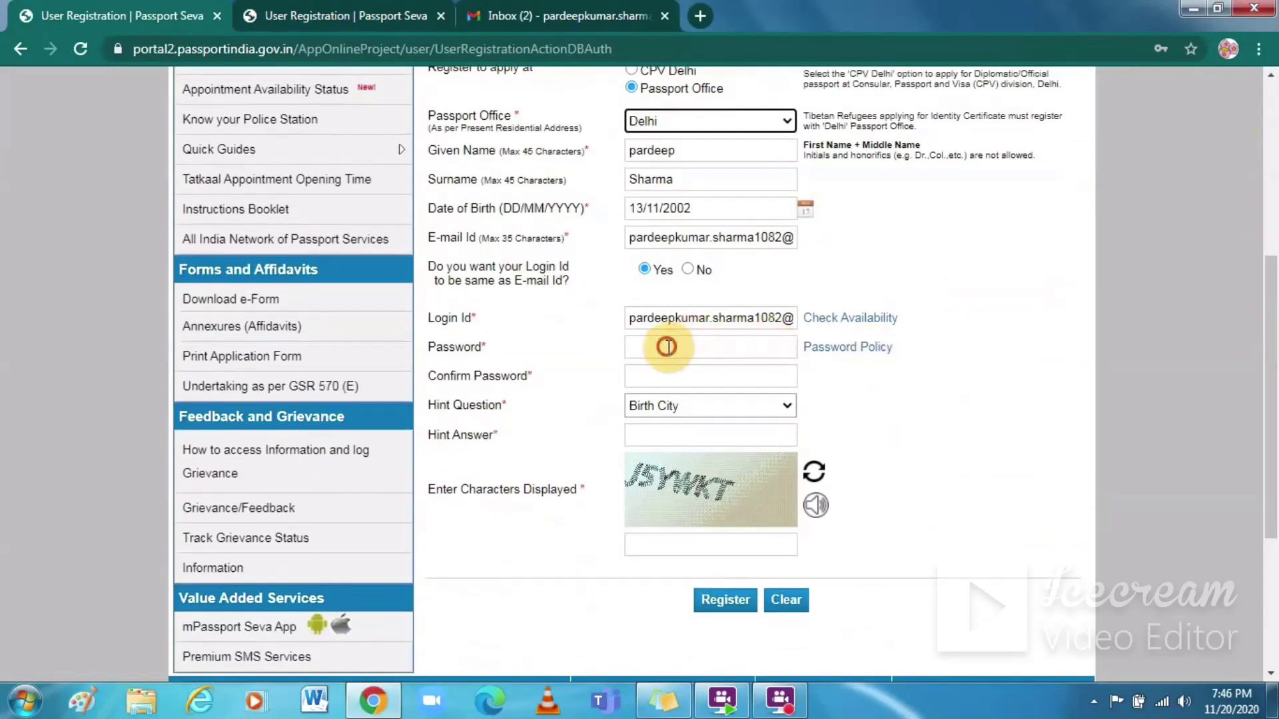
left_click(668, 347)
key("Caps_Lock")
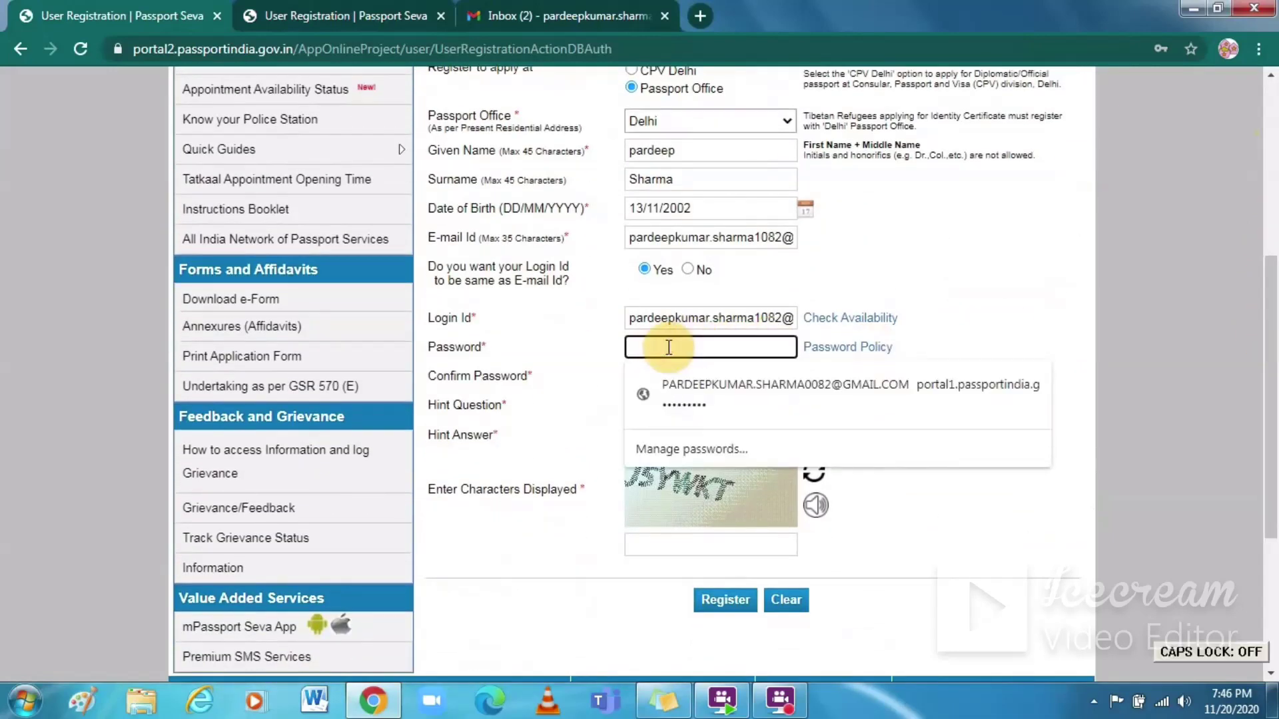
type("•")
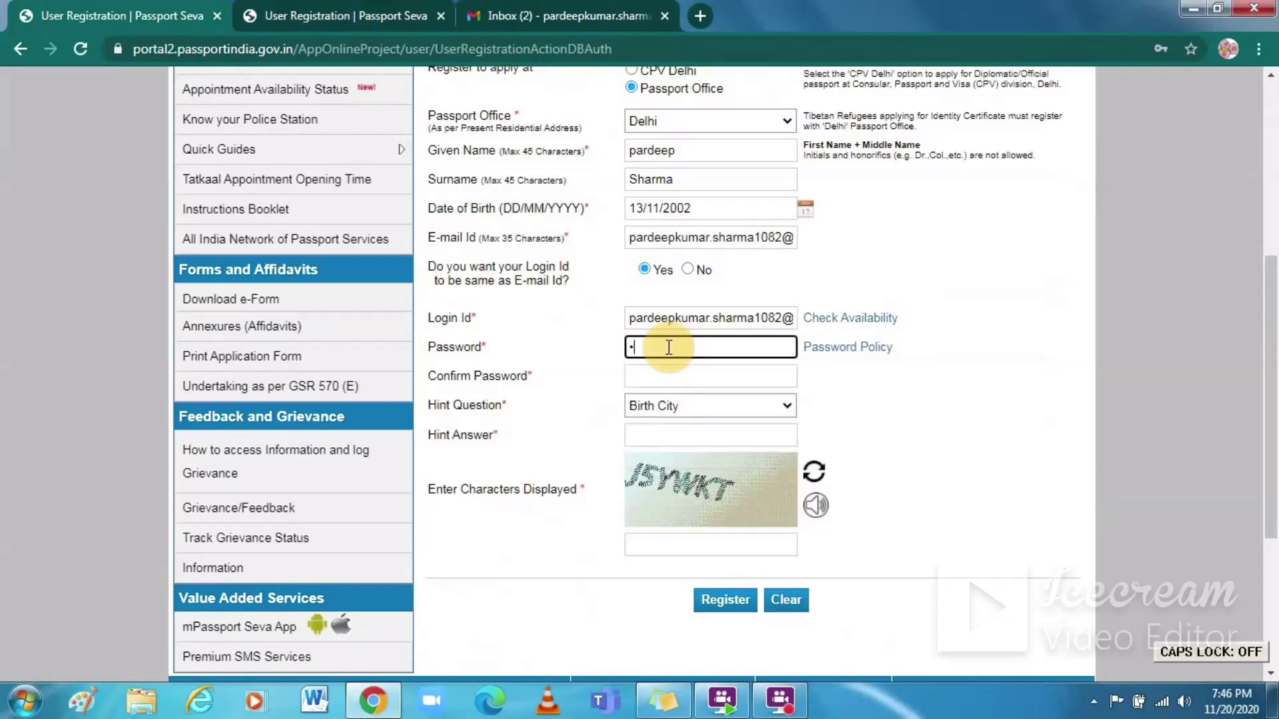
type("••")
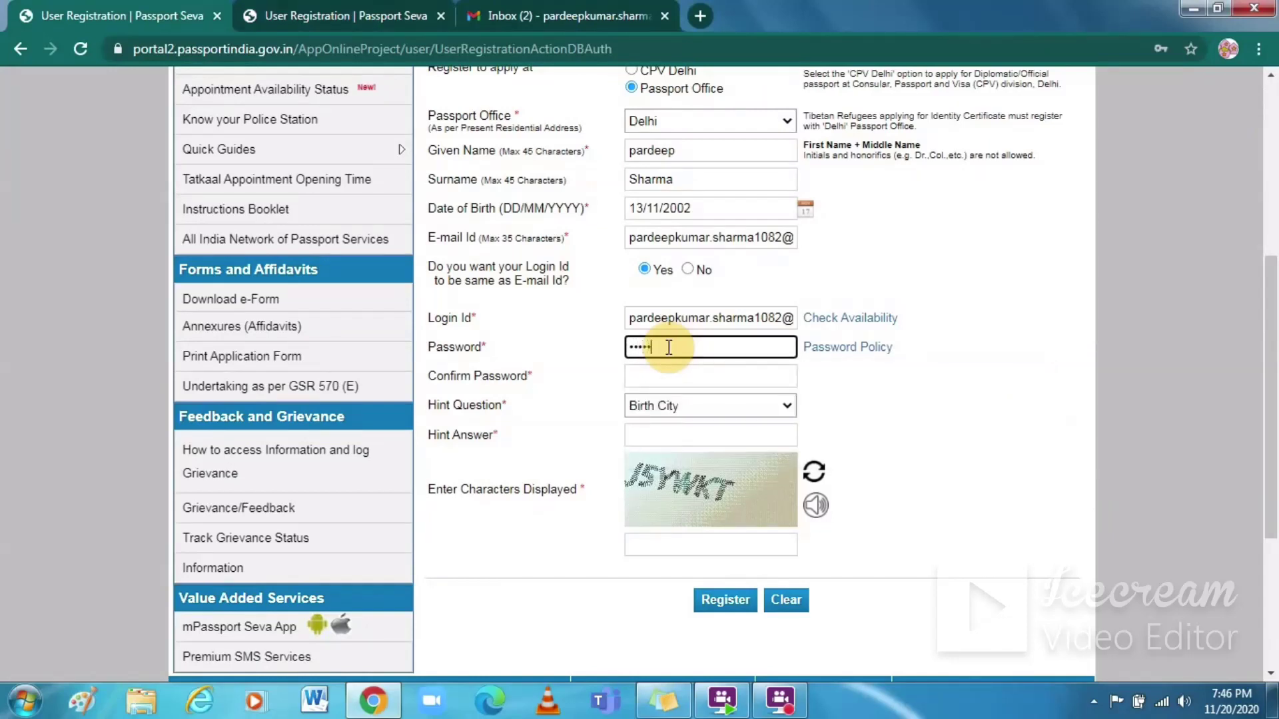
type("•••••")
key("Tab")
key("Tab")
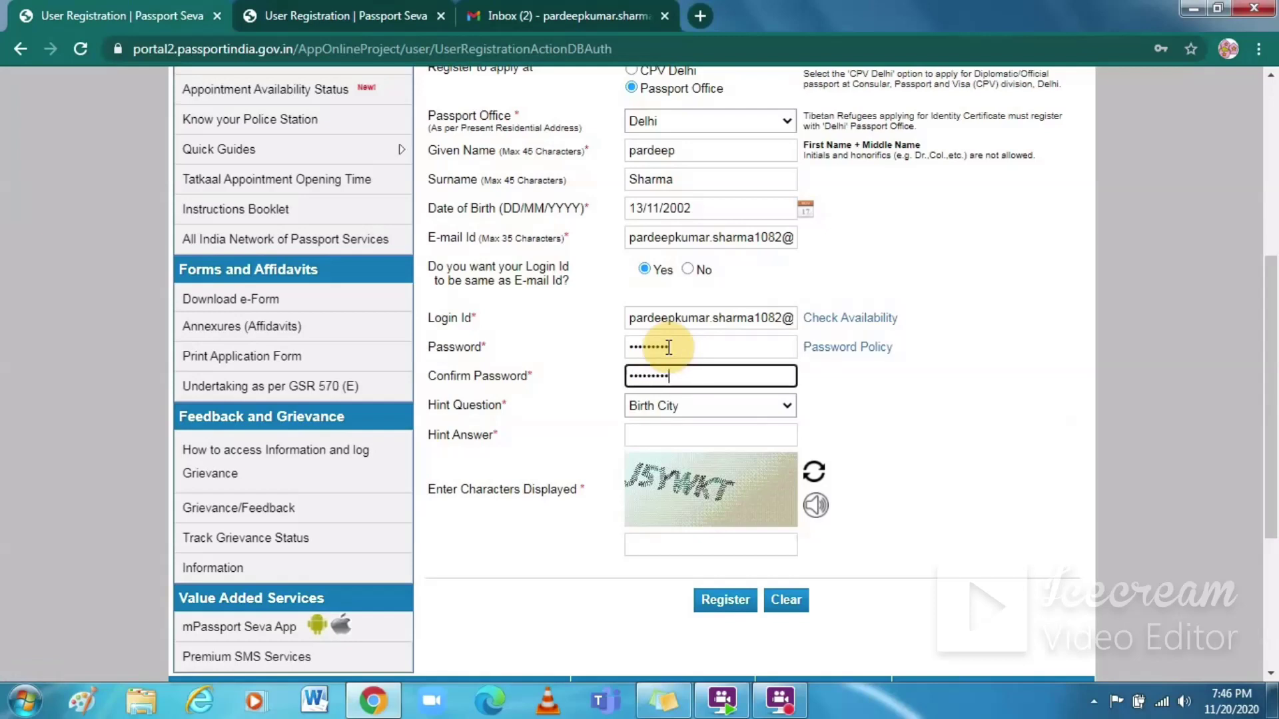
key("Tab")
Step: Give DELHI as the hint answer and J5YWKT as the captcha, then register
left_click(679, 435)
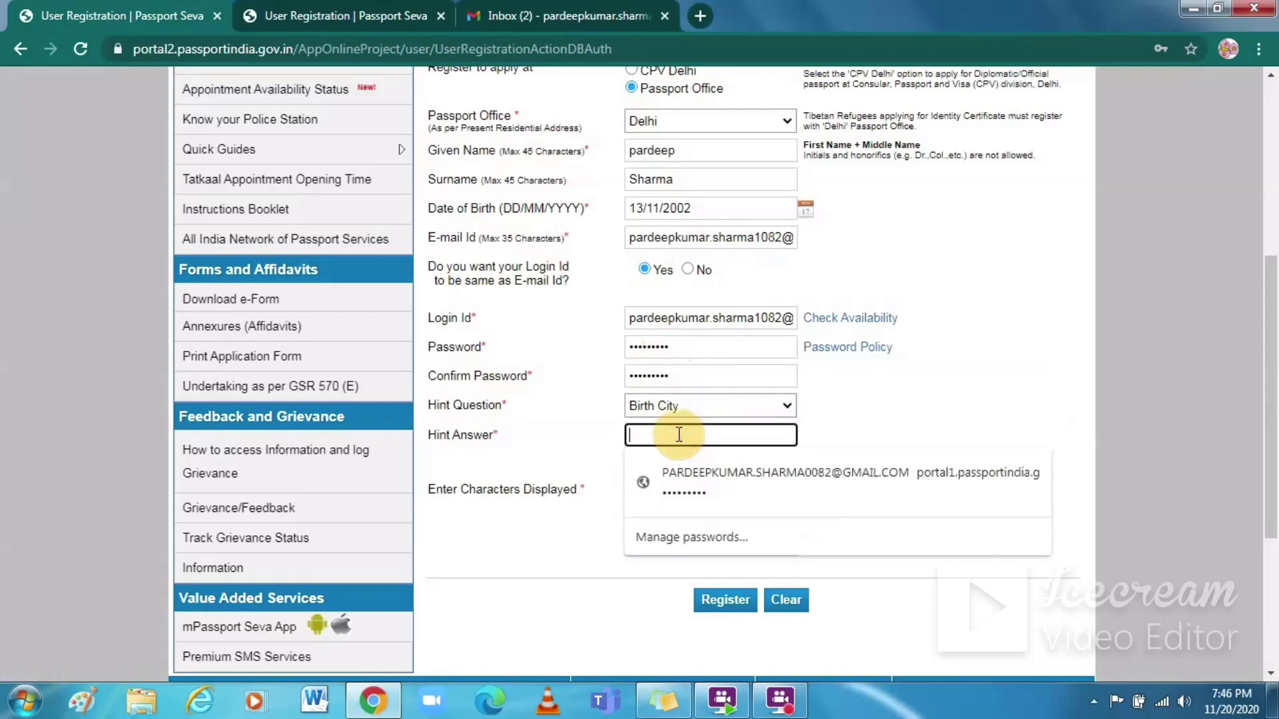
key("Caps_Lock")
type("DELHI")
key("Tab")
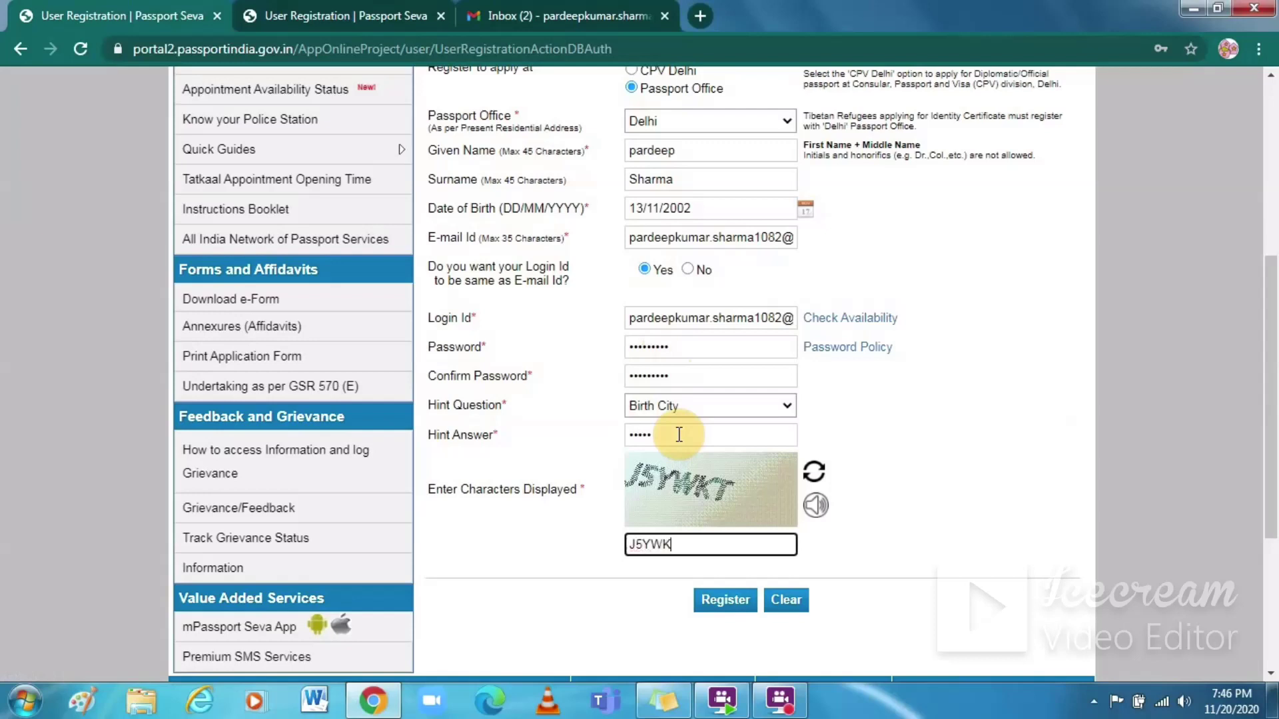
type("J5YWKT")
left_click(735, 603)
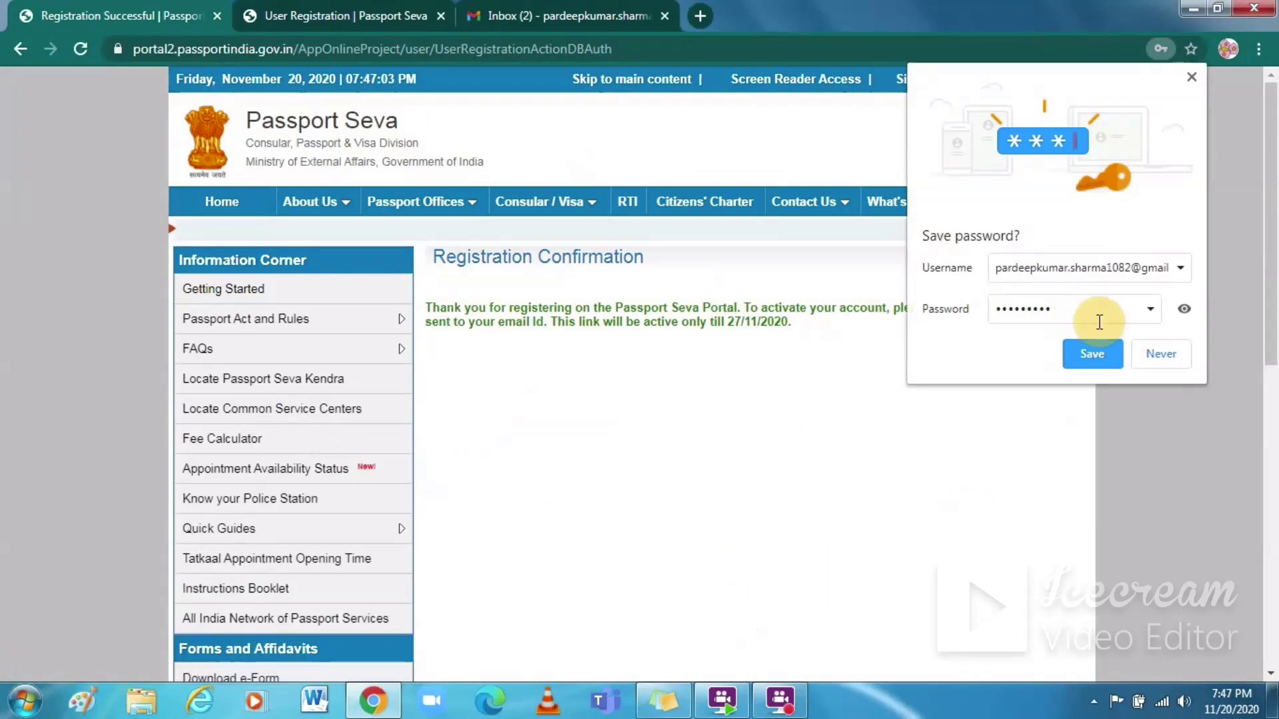
Step: Decline Chrome's offer to save the password and switch to the Gmail inbox
left_click(1162, 353)
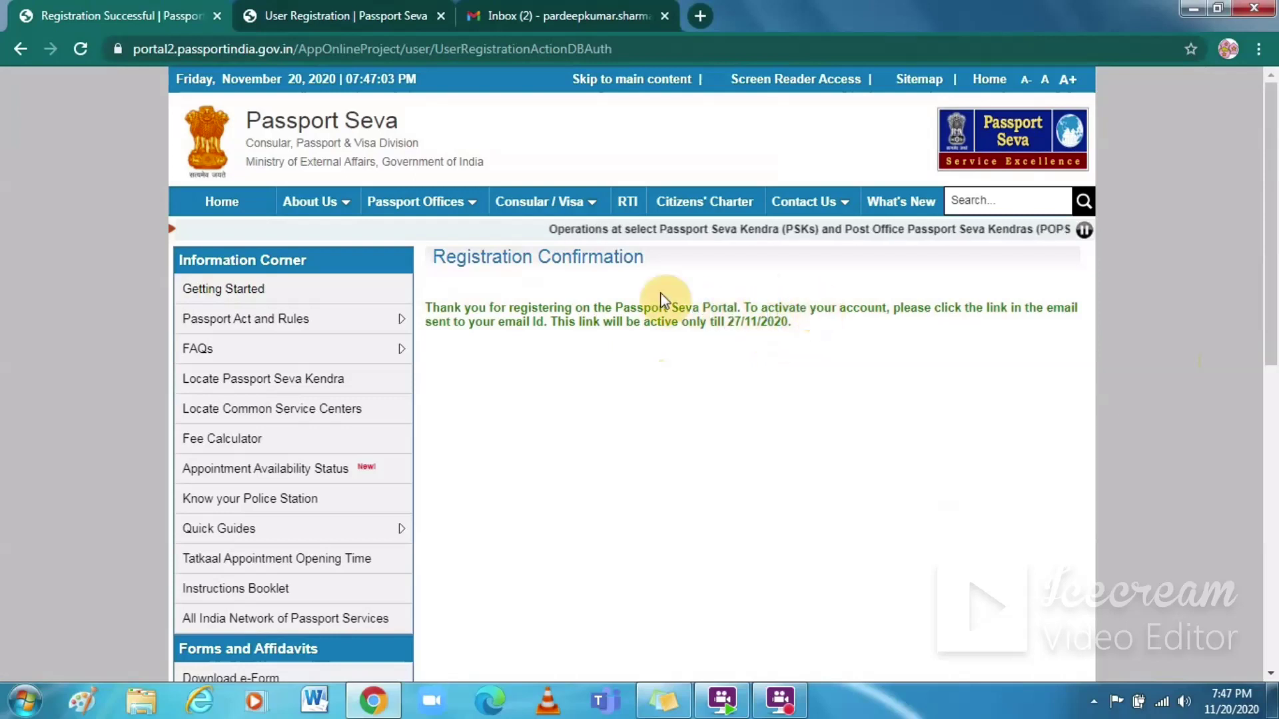
left_click(574, 18)
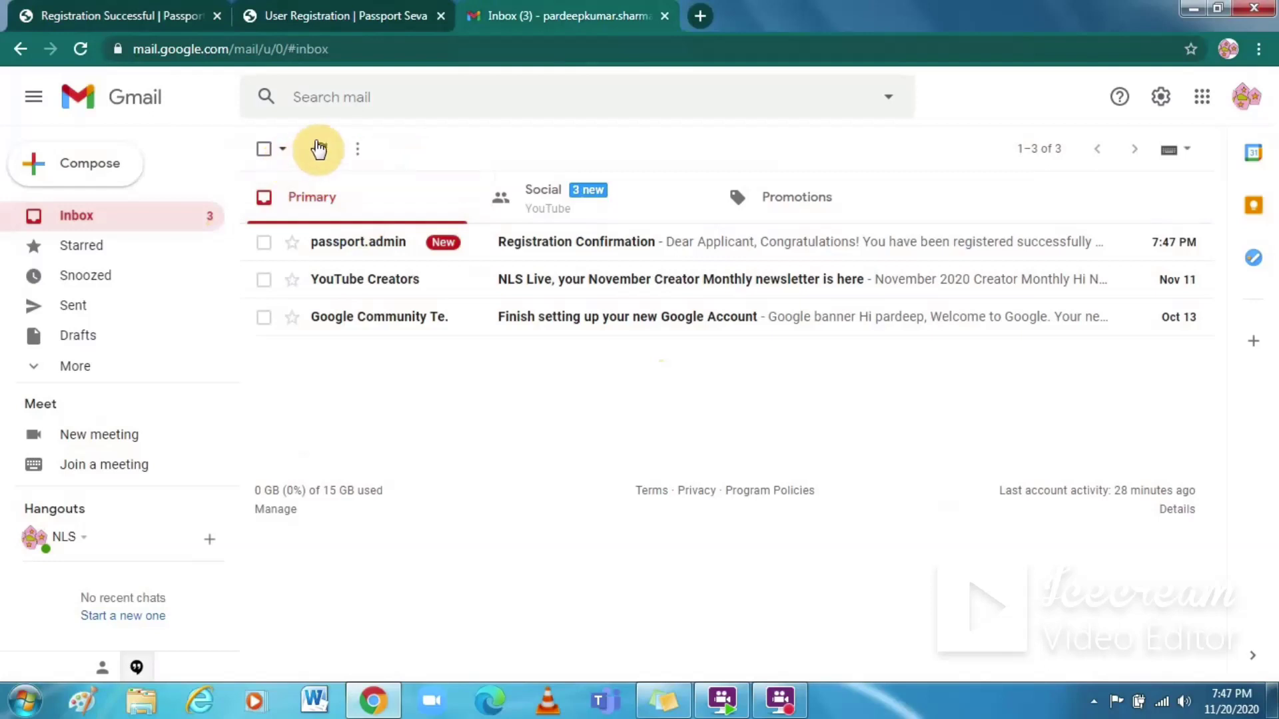
Step: Refresh Gmail, open Passport Seva's Registration Confirmation email and follow its activation link
left_click(320, 149)
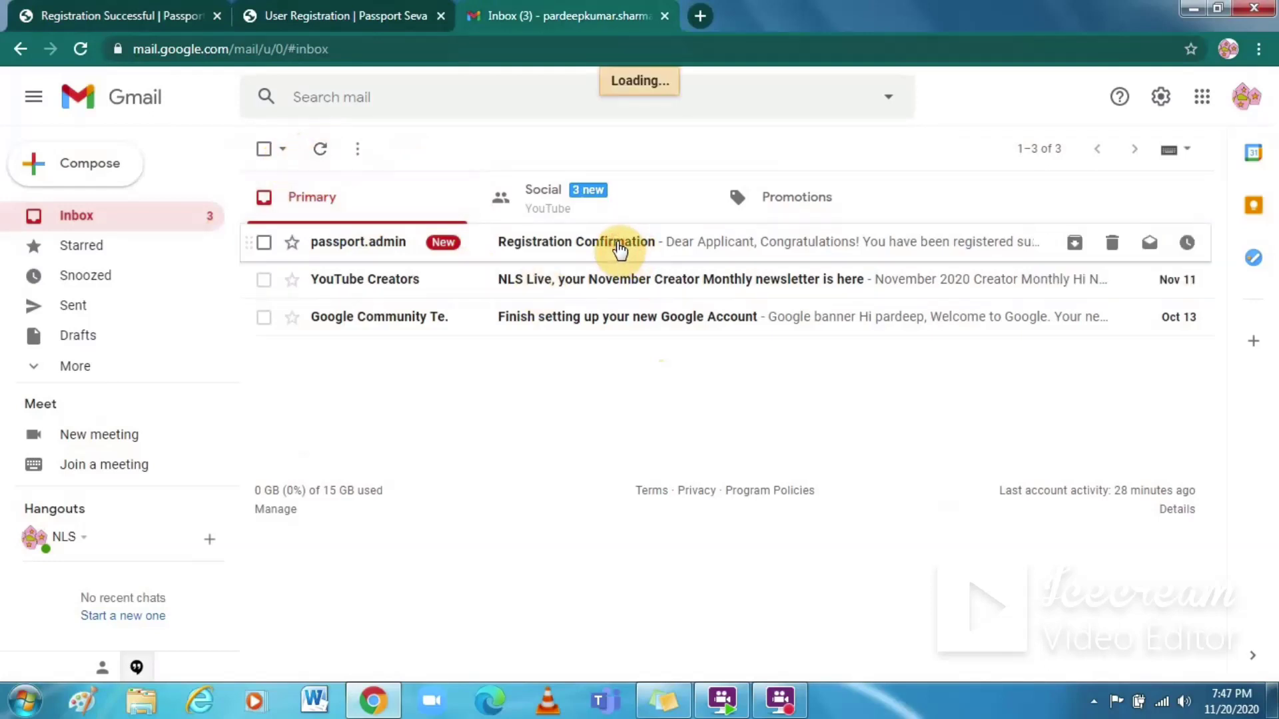
left_click(619, 246)
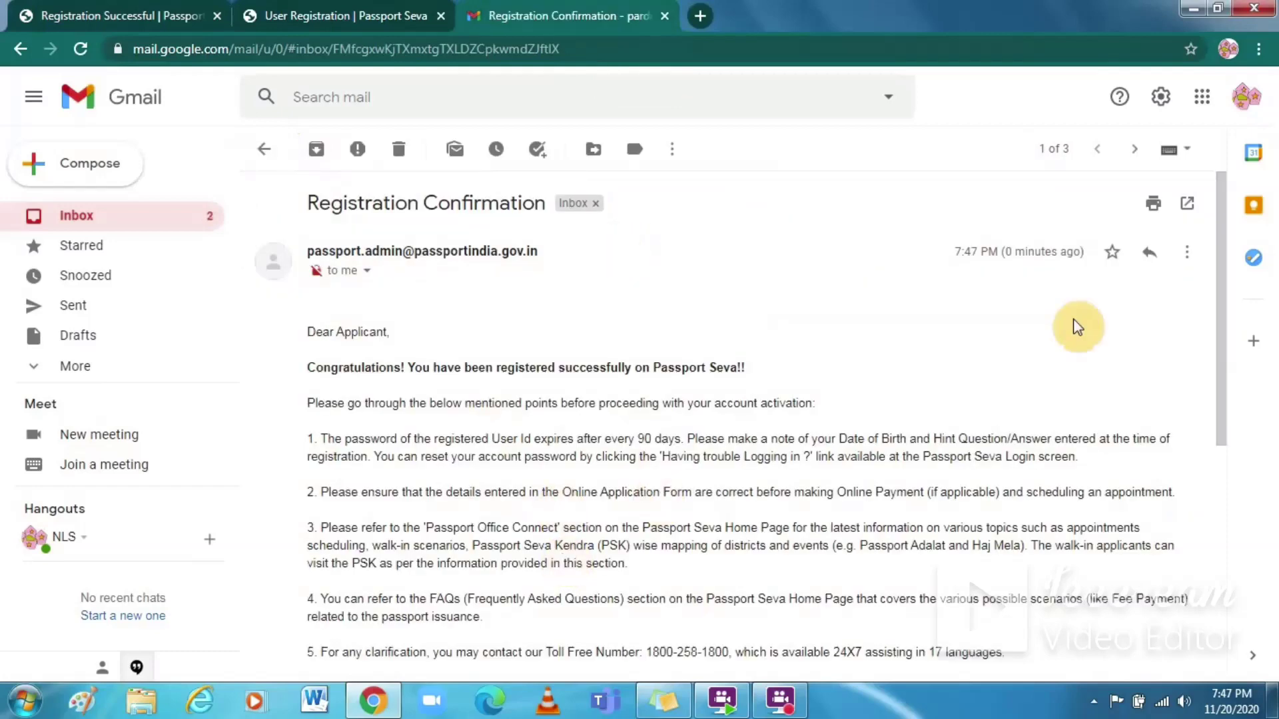
left_click_drag(1220, 308, 1192, 594)
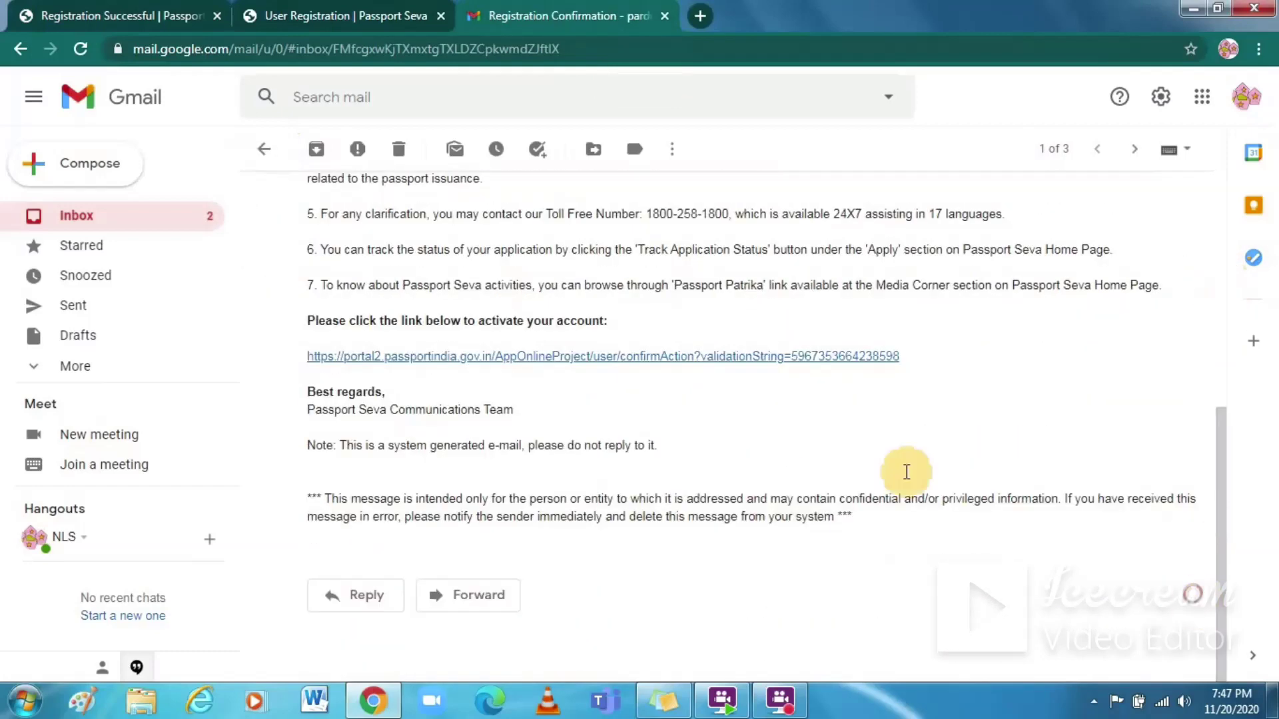
left_click(609, 357)
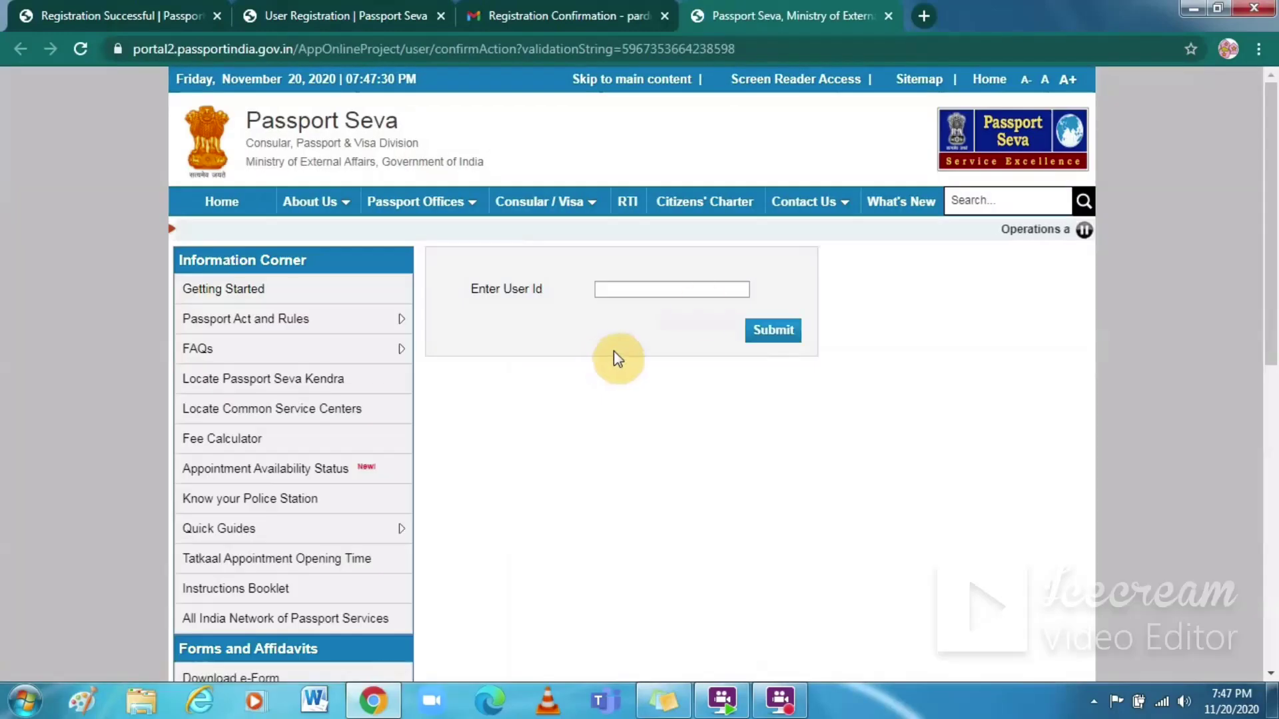
Step: Activate the account by entering the registered e-mail address as the User Id, correcting its digits
left_click(643, 285)
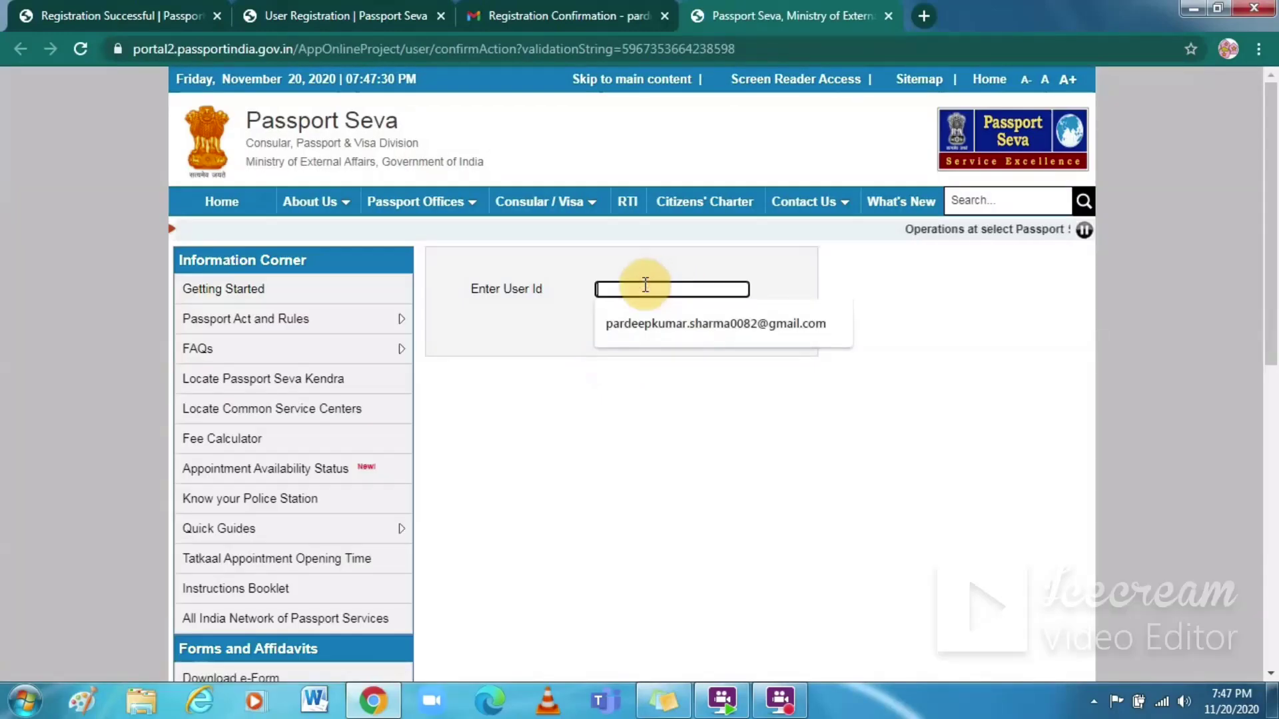
left_click(695, 327)
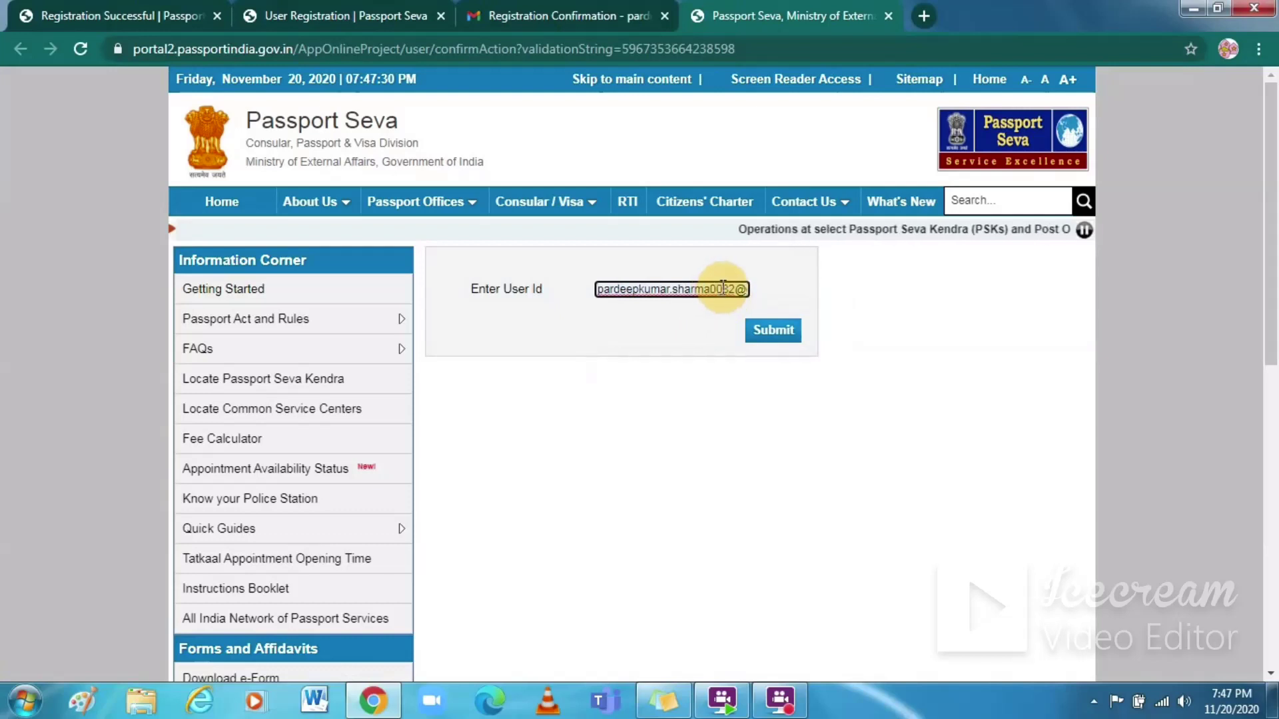
type("gmail.com")
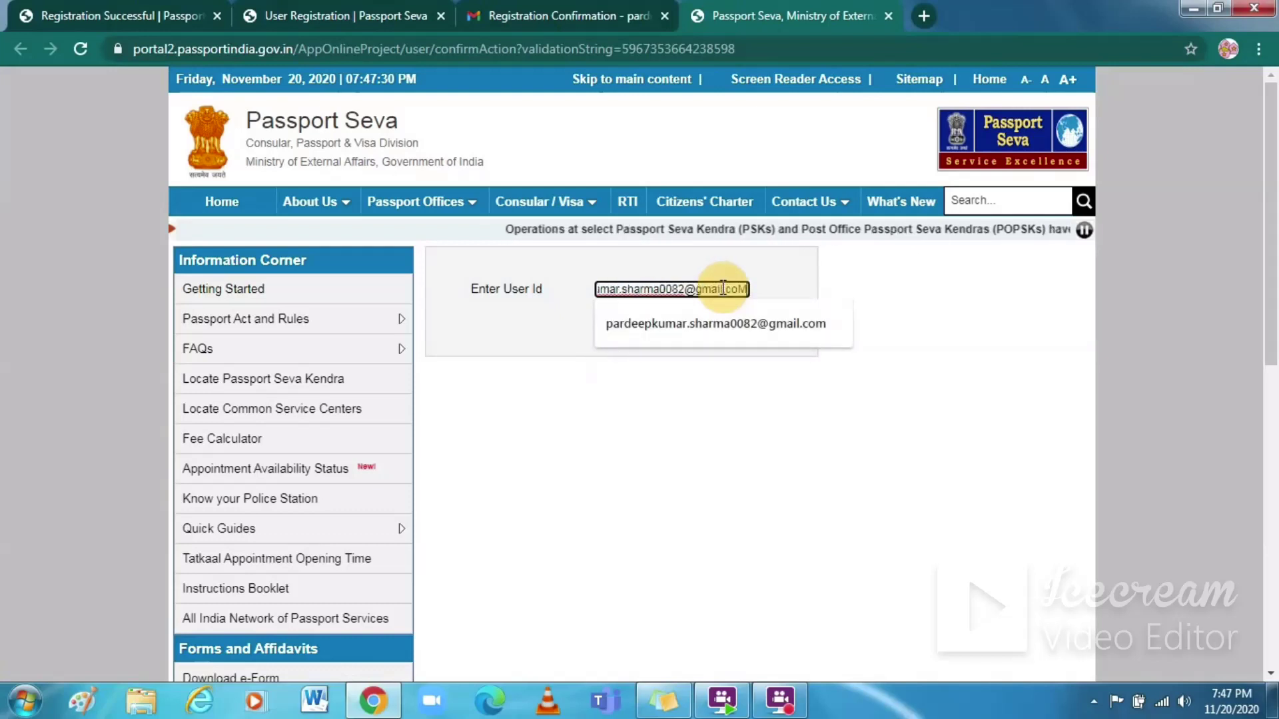
key("Caps_Lock")
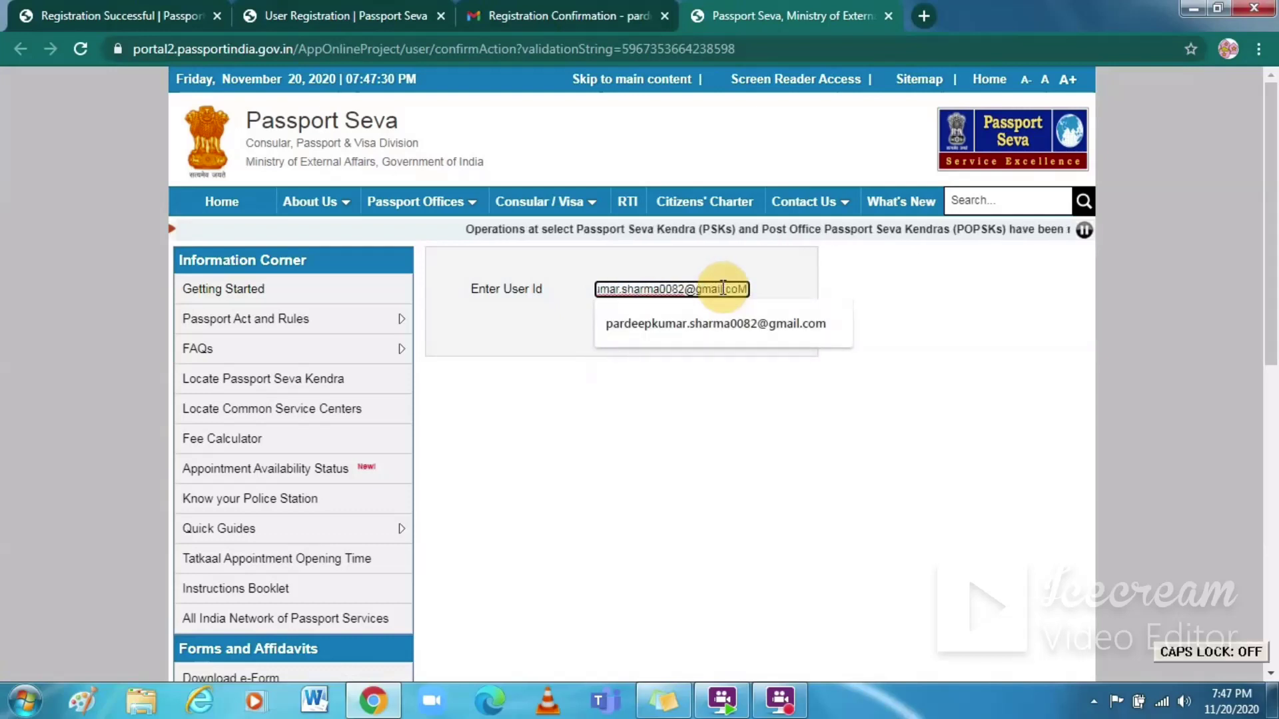
type("m")
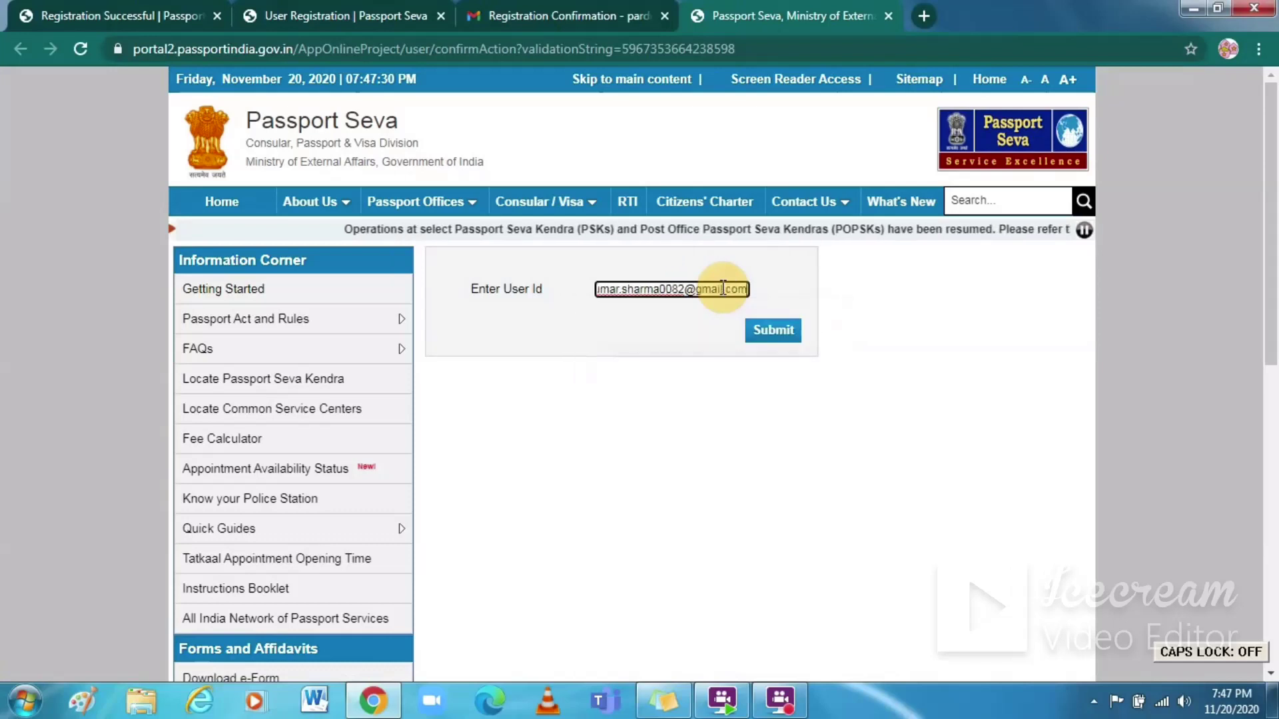
key("Left")
key("Left")
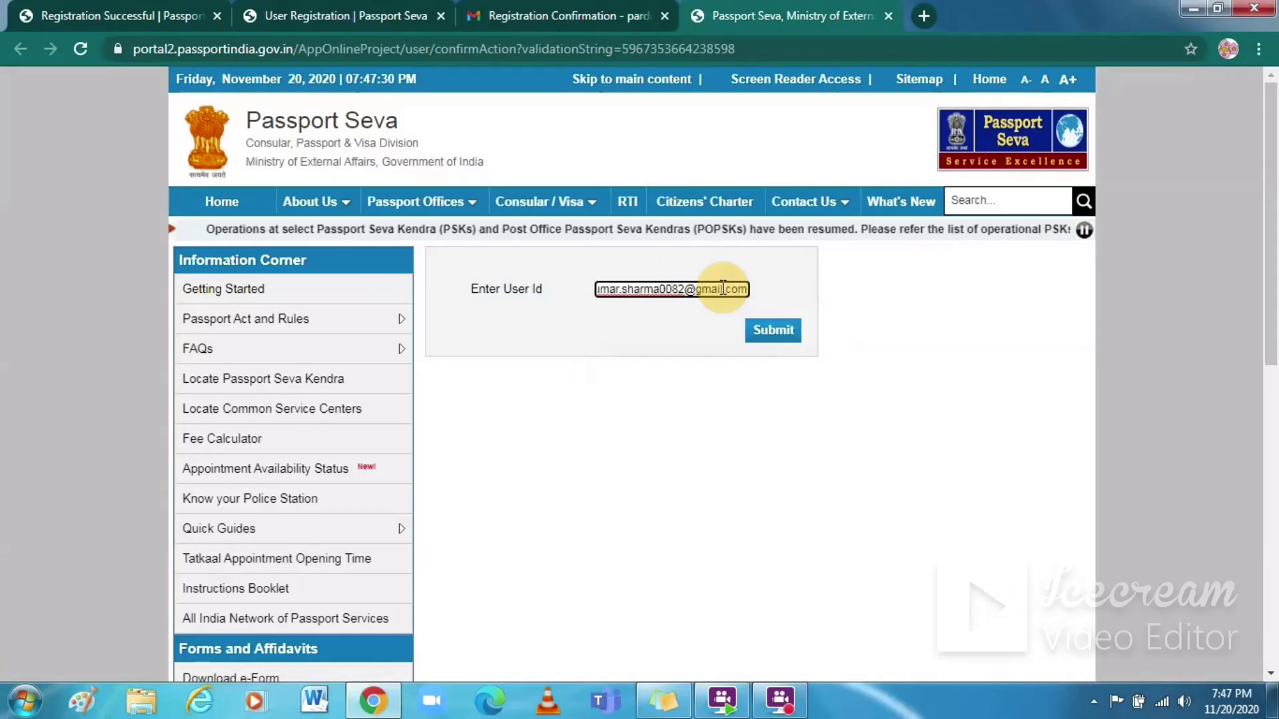
key("BackSpace")
key("BackSpace")
type("10")
left_click(772, 330)
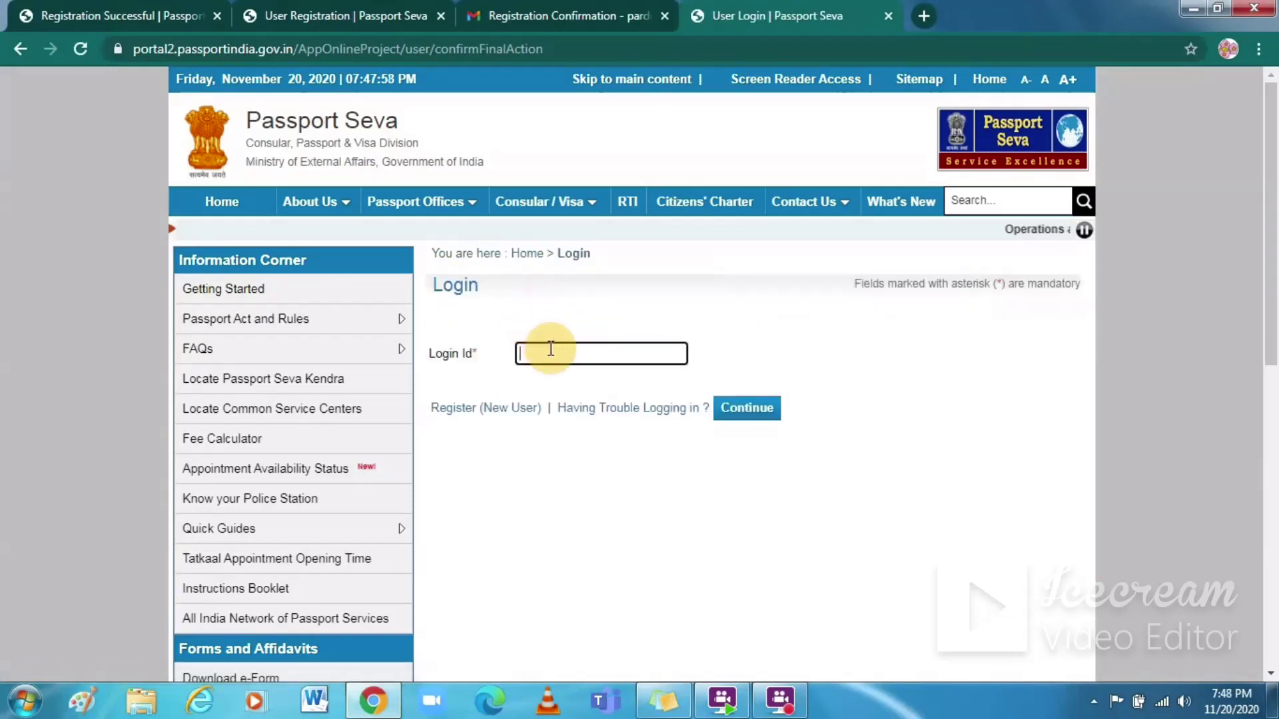
Step: Log in with the saved login ID, the account password and captcha YZ4MNJP
left_click(551, 349)
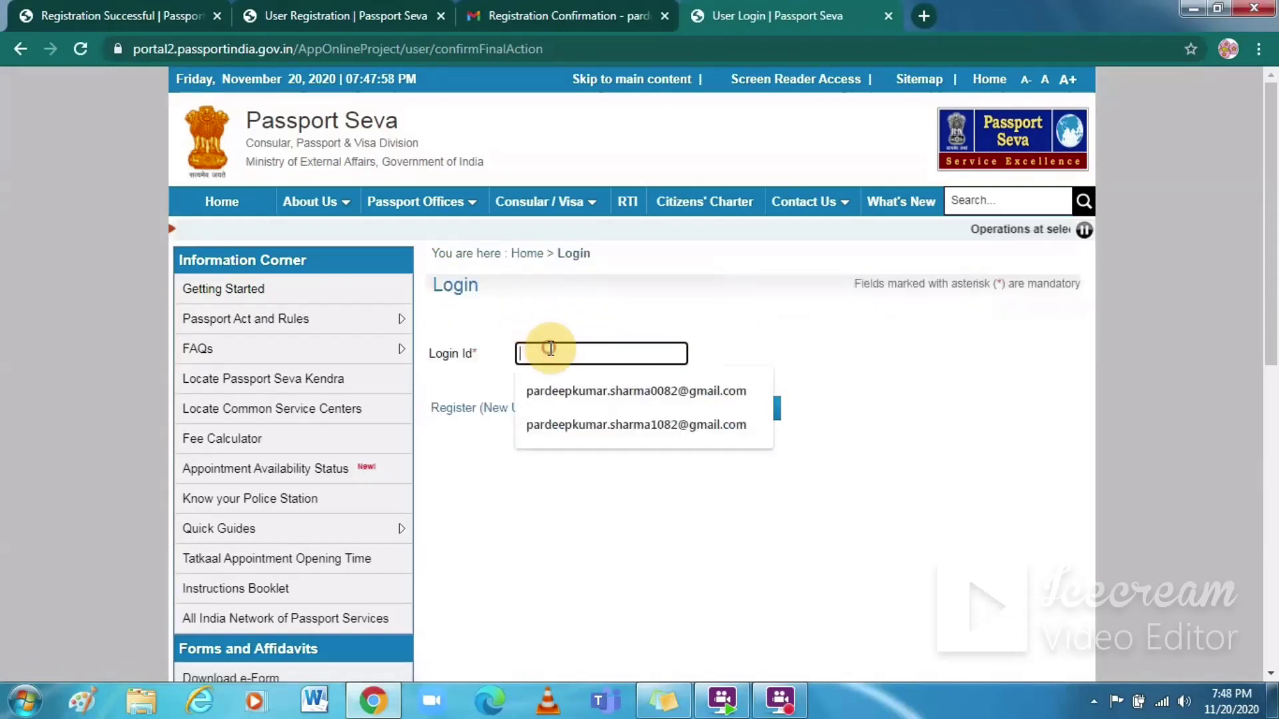
left_click(578, 425)
left_click(747, 410)
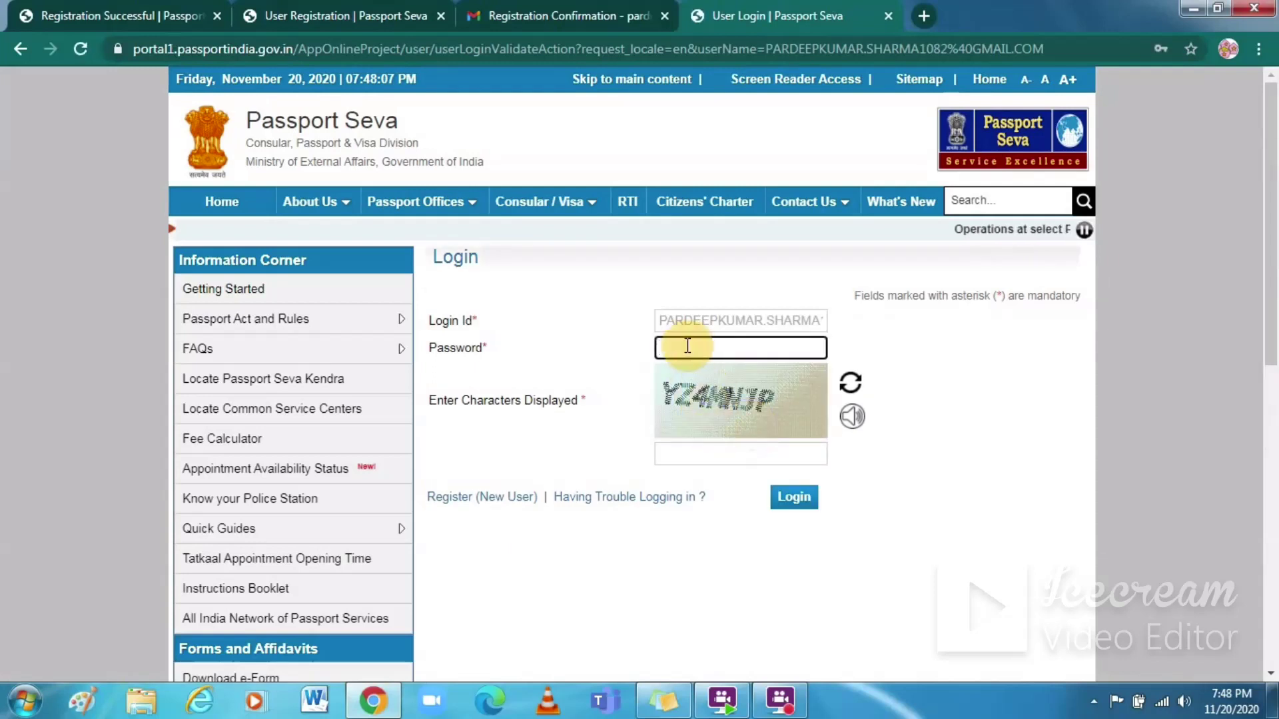
left_click(686, 346)
type("P")
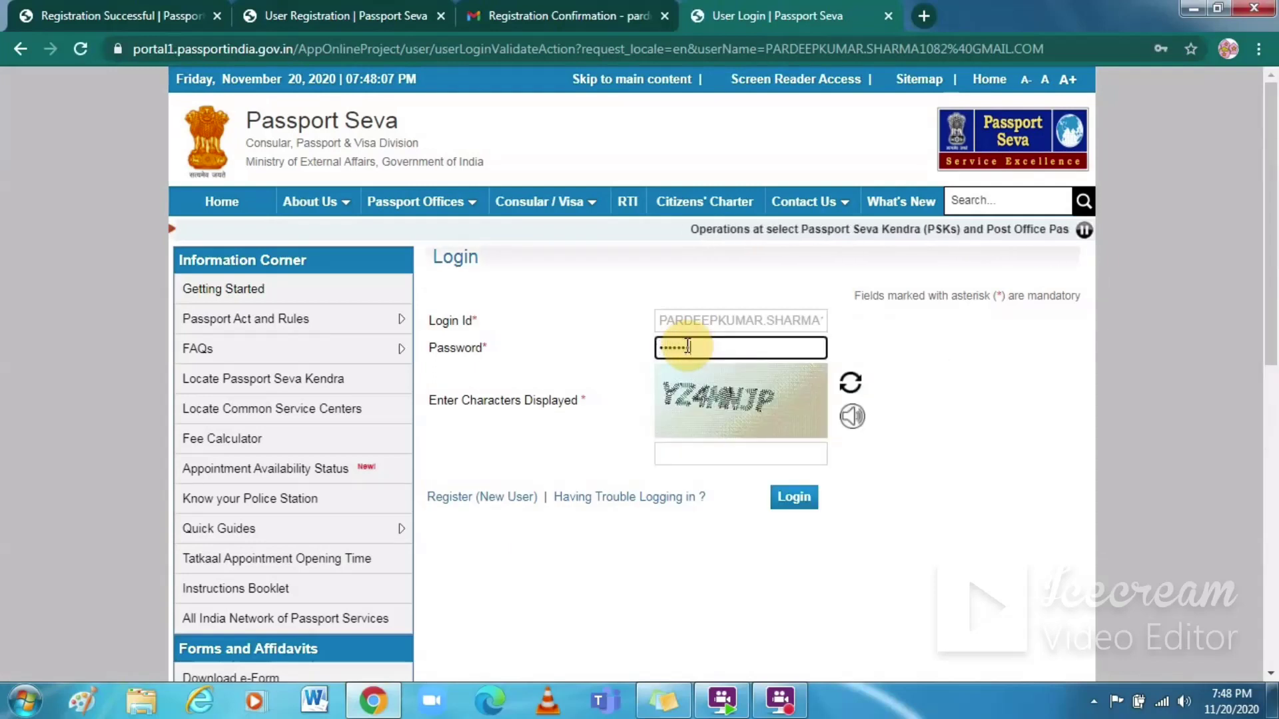
key("Tab")
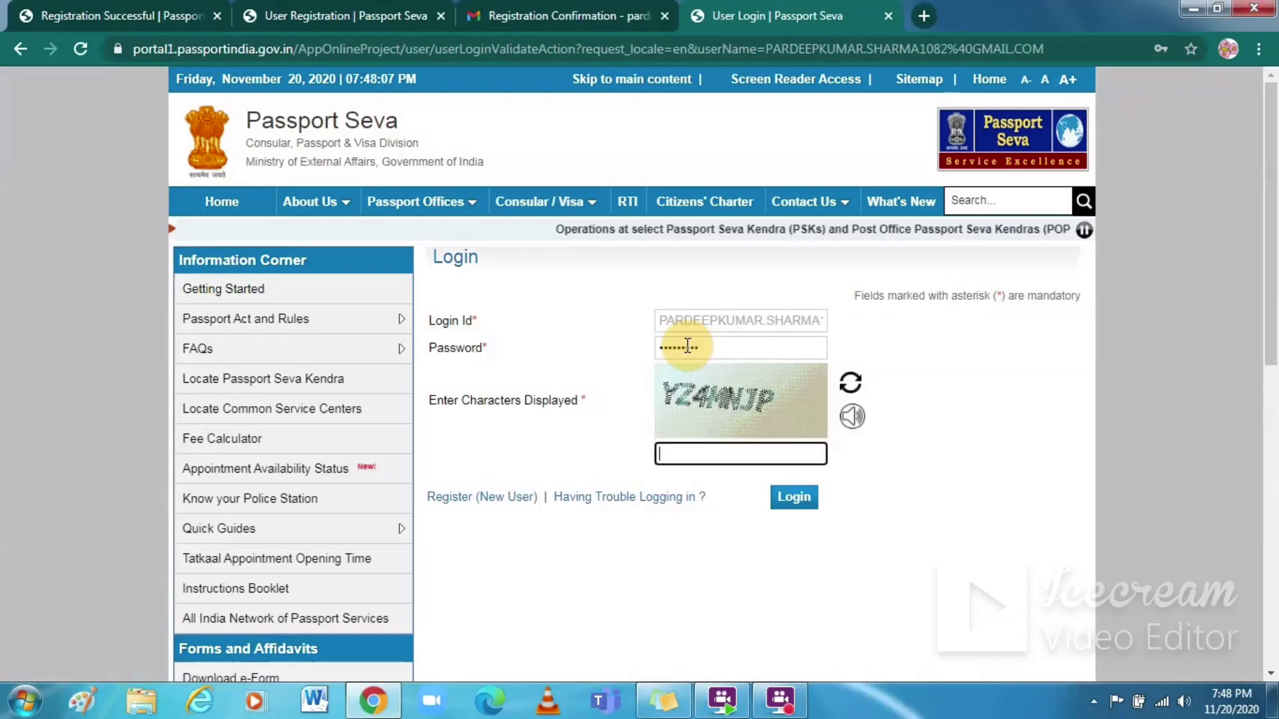
key("Caps_Lock")
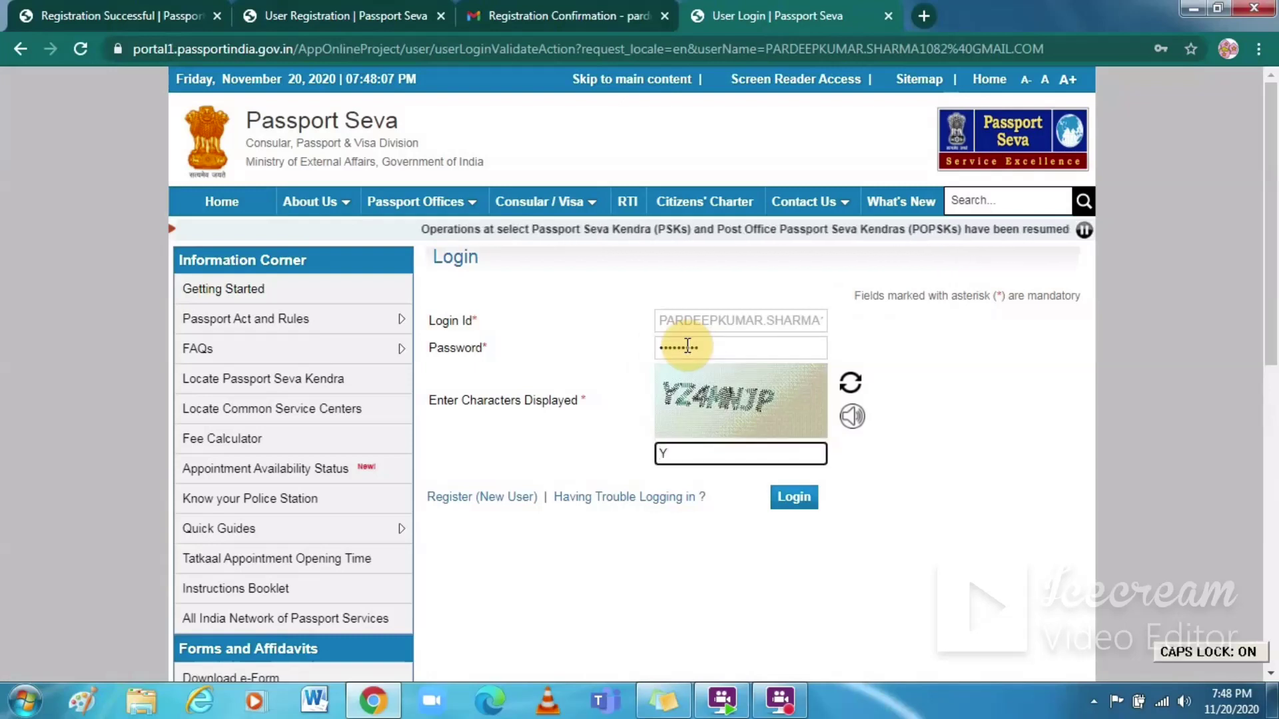
type("YZ4")
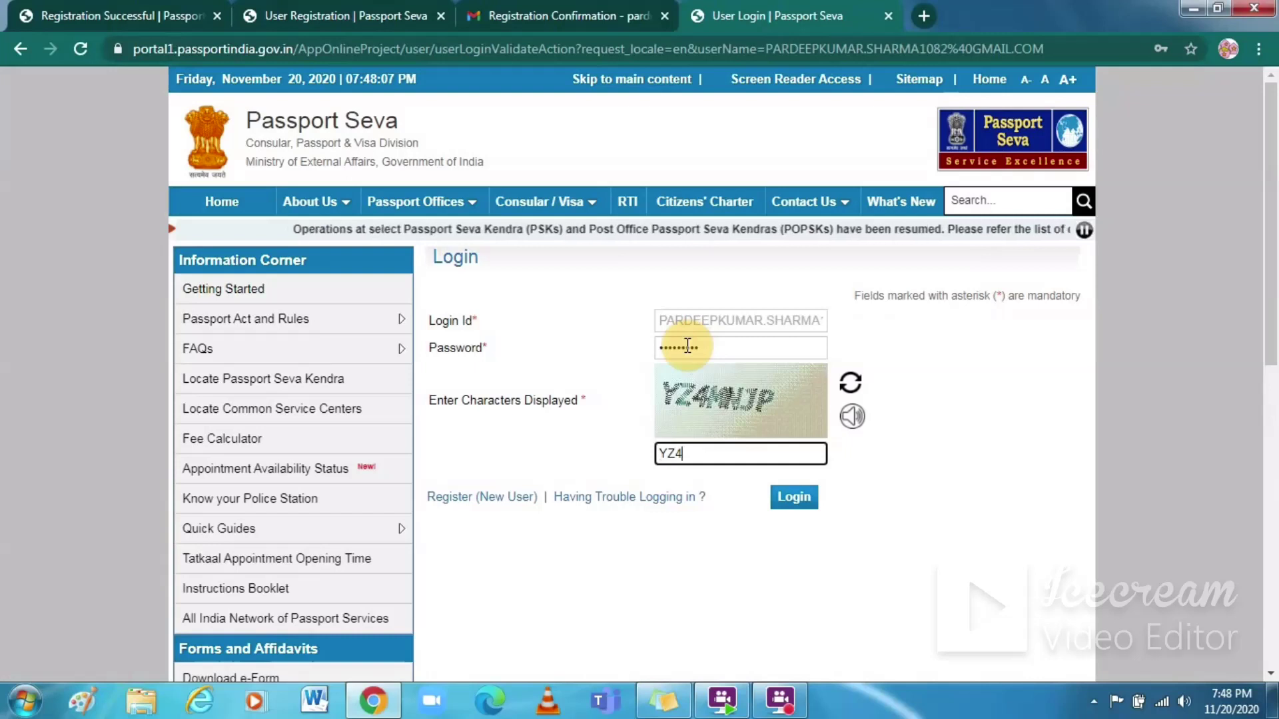
type("MNJP")
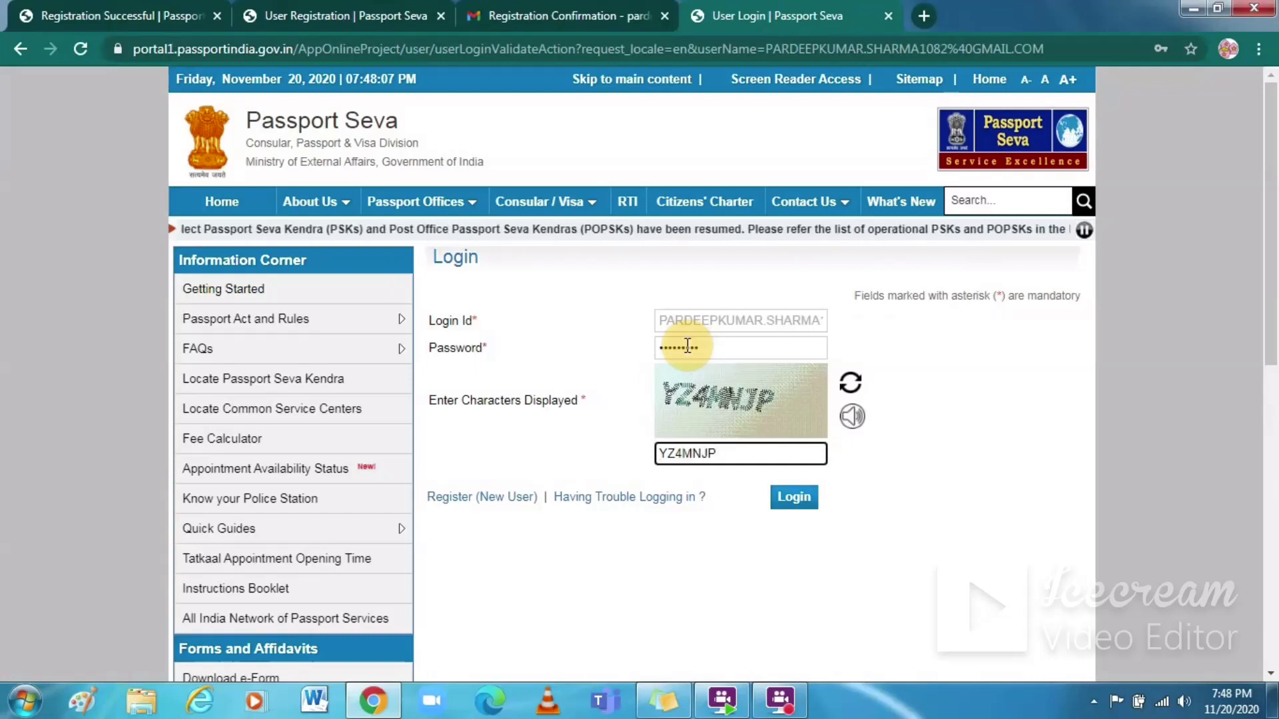
left_click(793, 498)
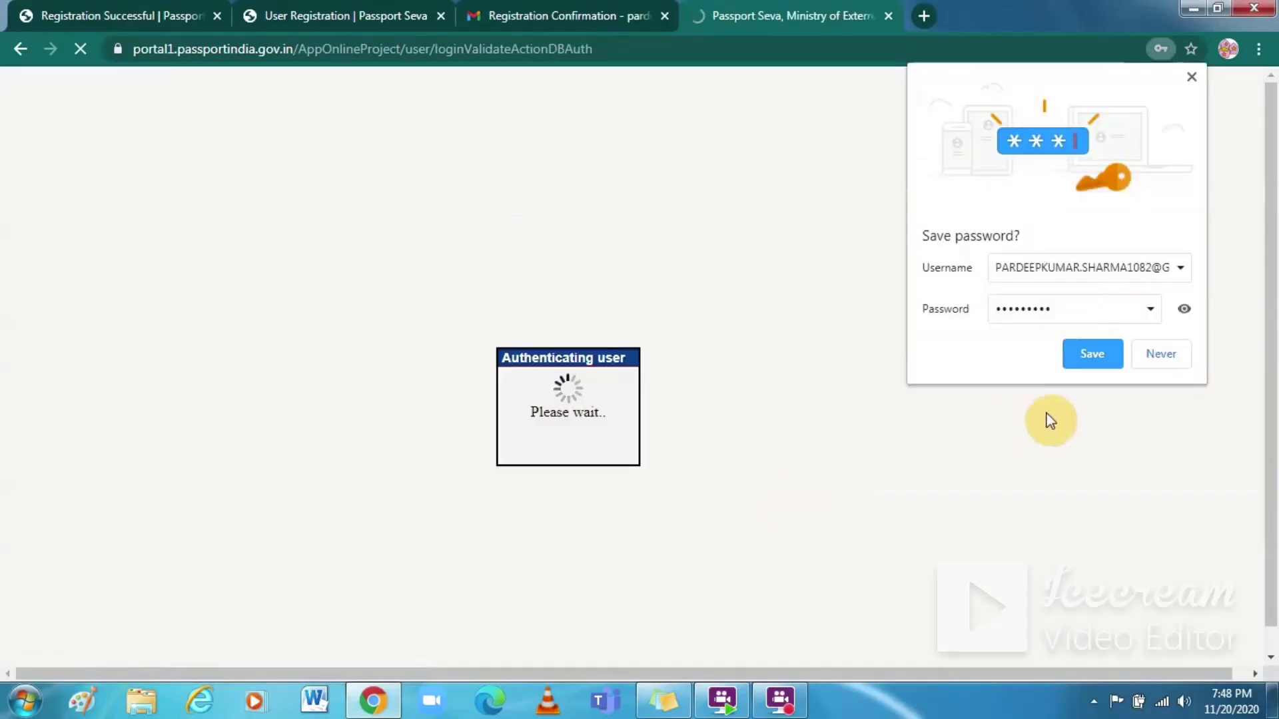
Step: Save the password in Chrome, then choose Apply for Fresh Passport and fill the form online
left_click(1090, 346)
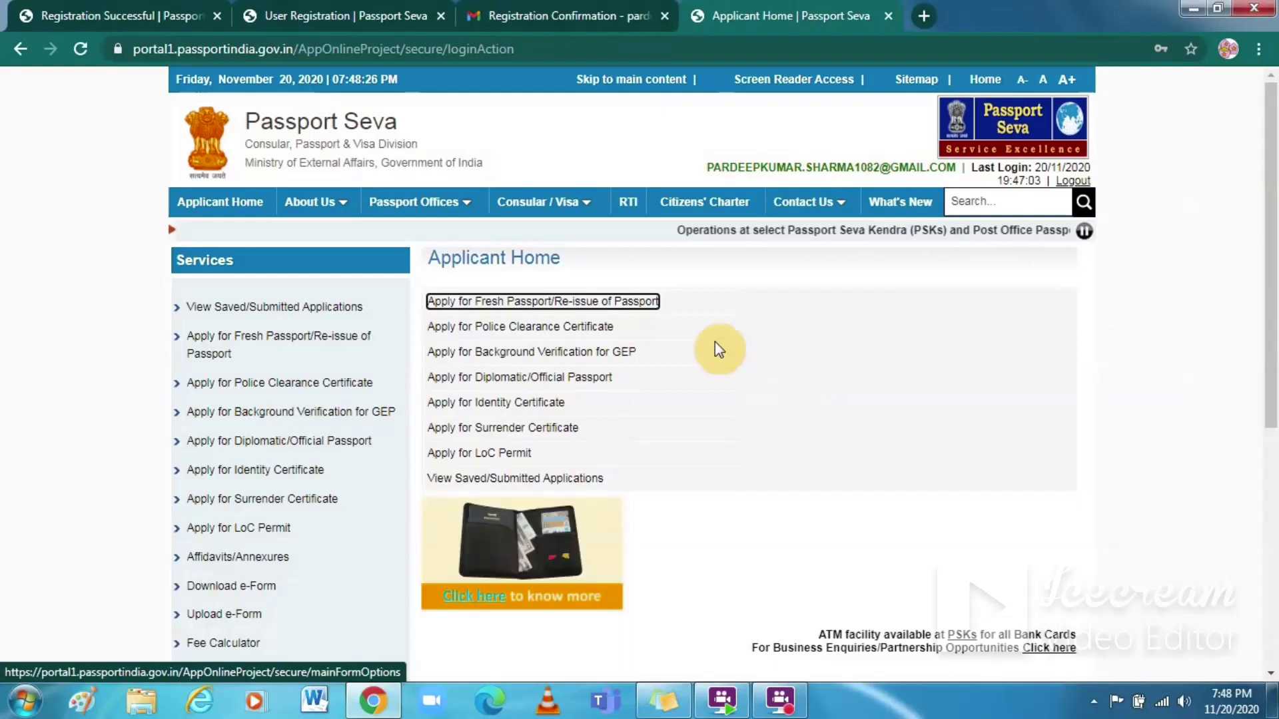
left_click(603, 305)
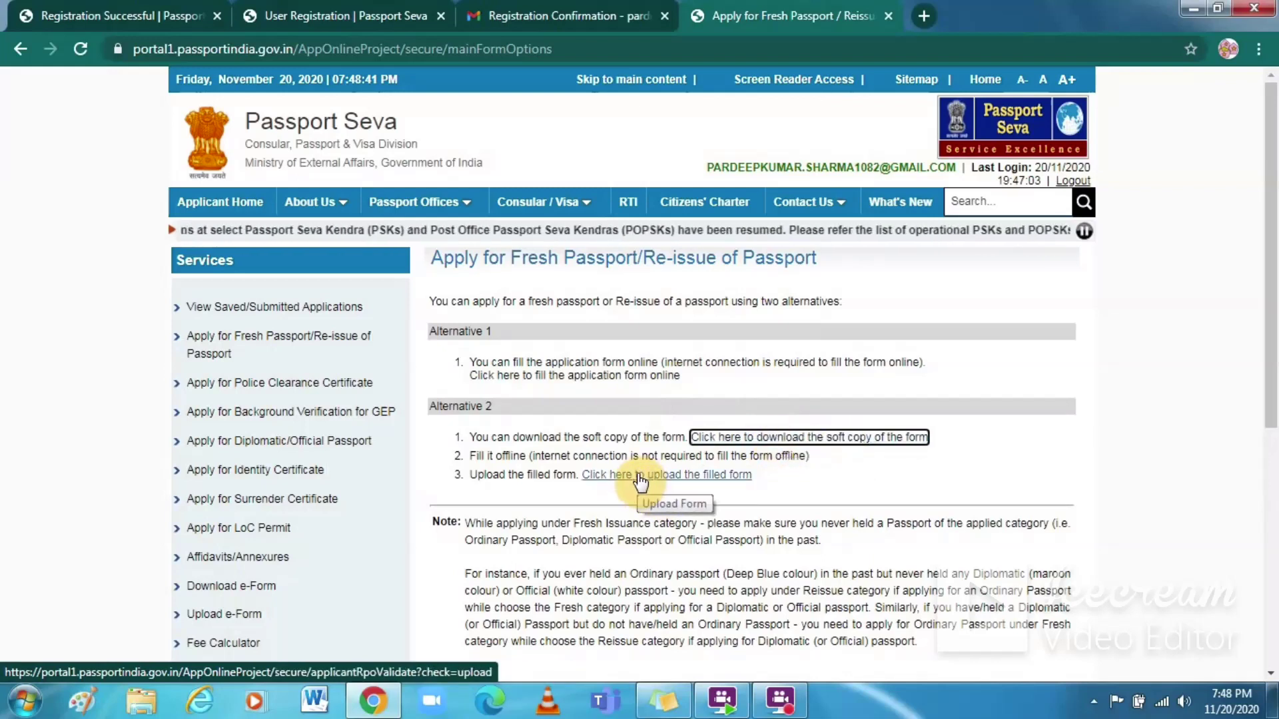
left_click(662, 379)
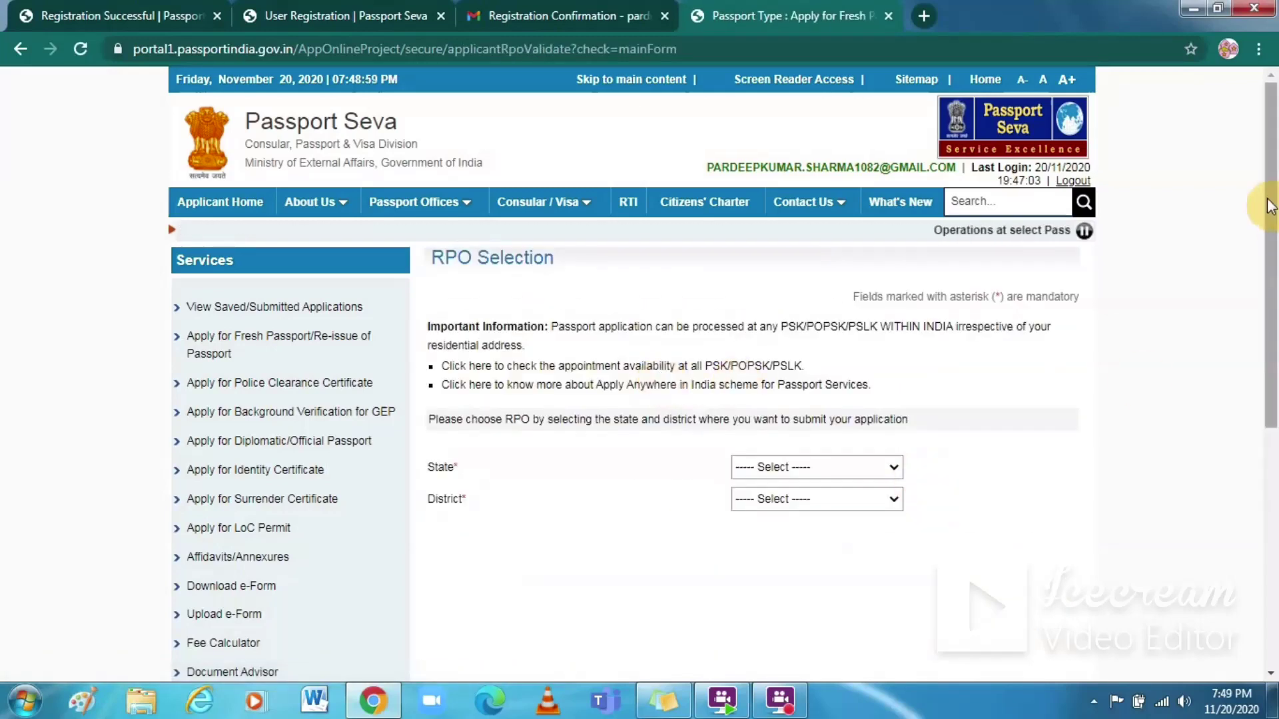
Step: Choose Delhi as the state and South West Delhi as the district
scroll(1272, 212, "down", 3)
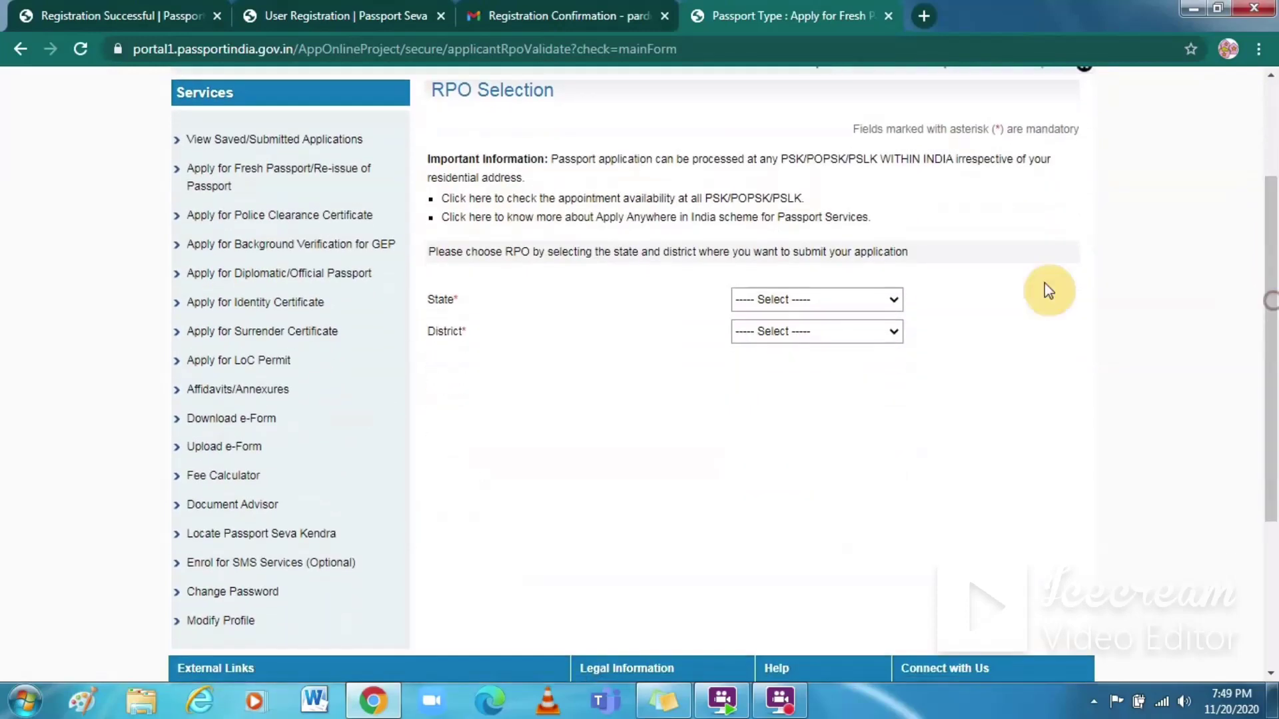
left_click(889, 303)
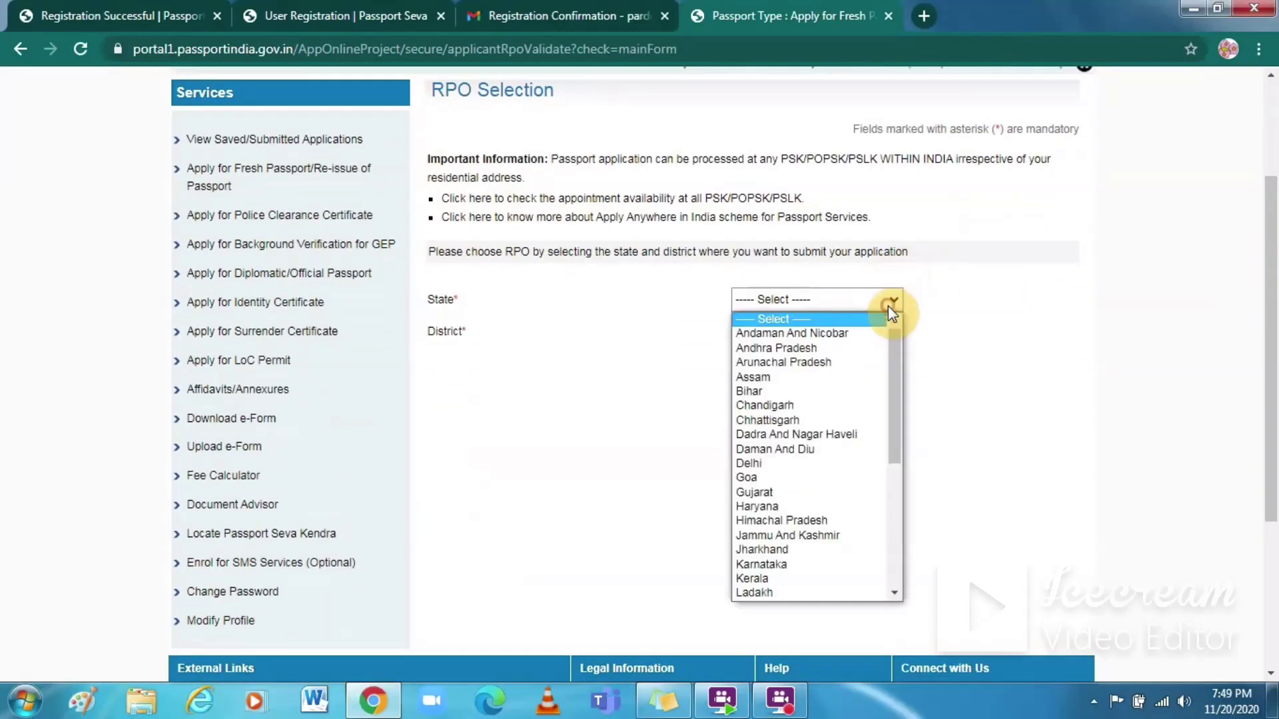
left_click(802, 465)
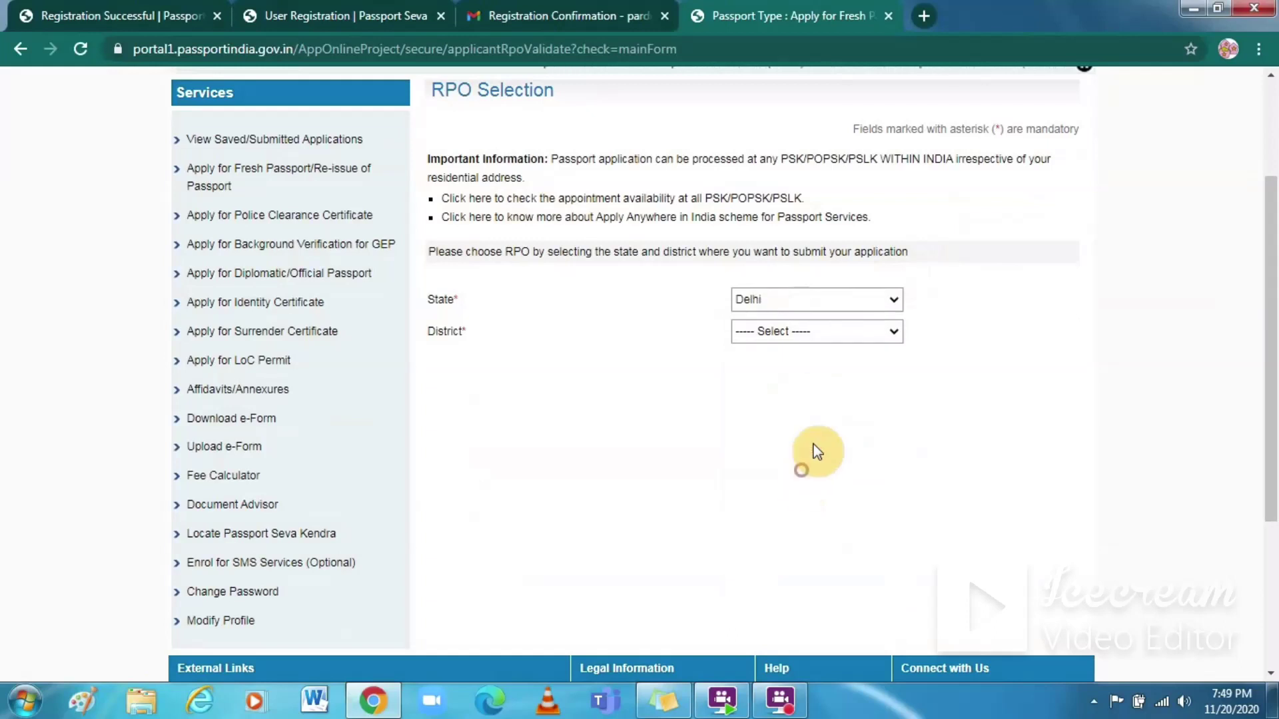
left_click(892, 331)
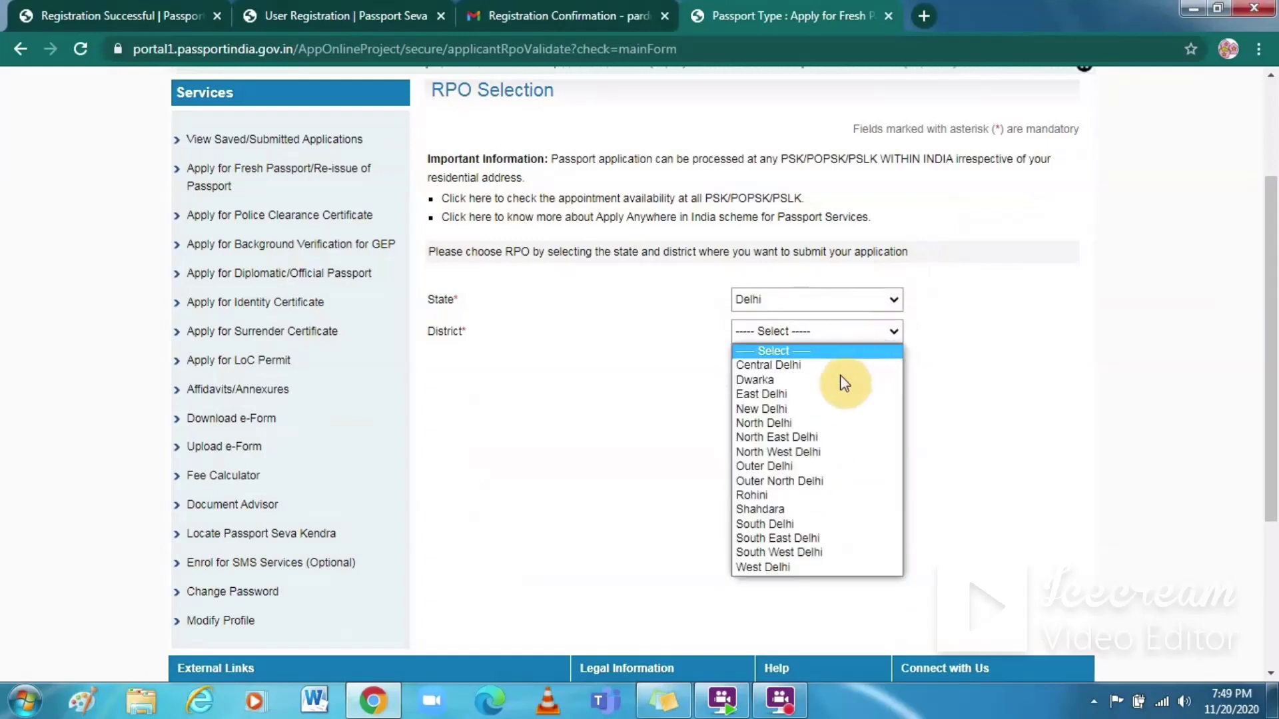
left_click(810, 553)
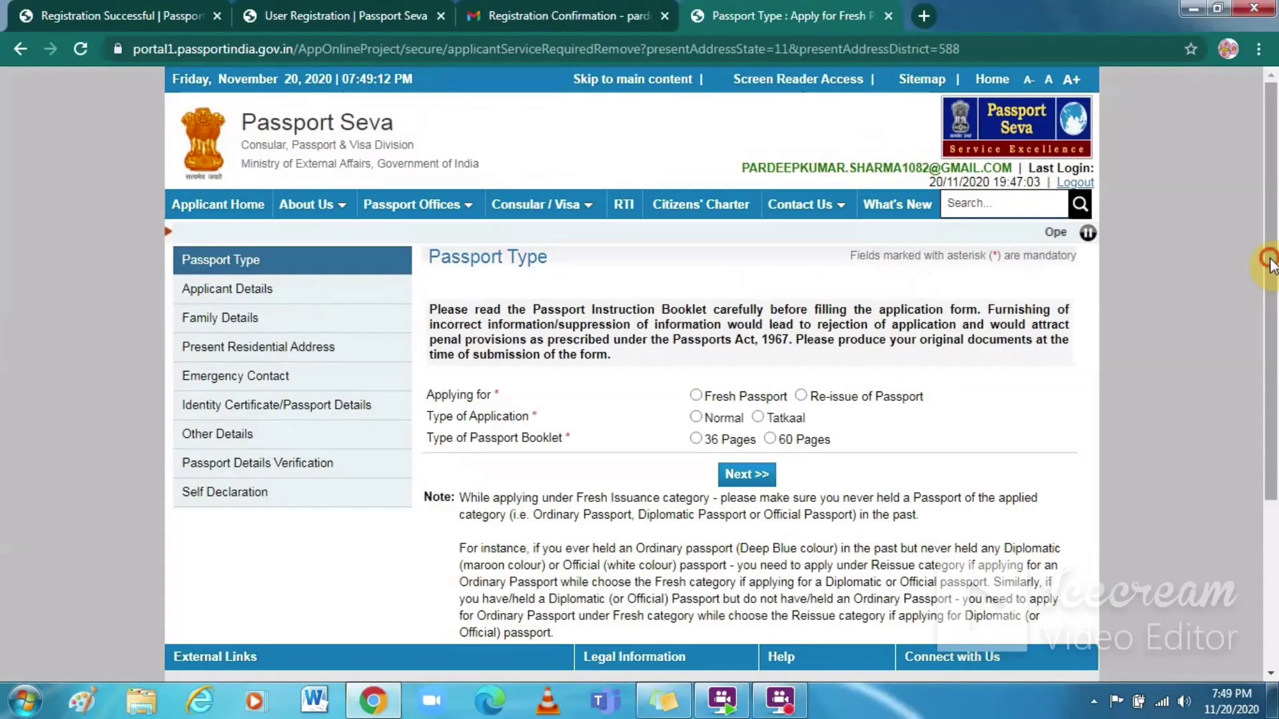
left_click_drag(1271, 265, 1271, 358)
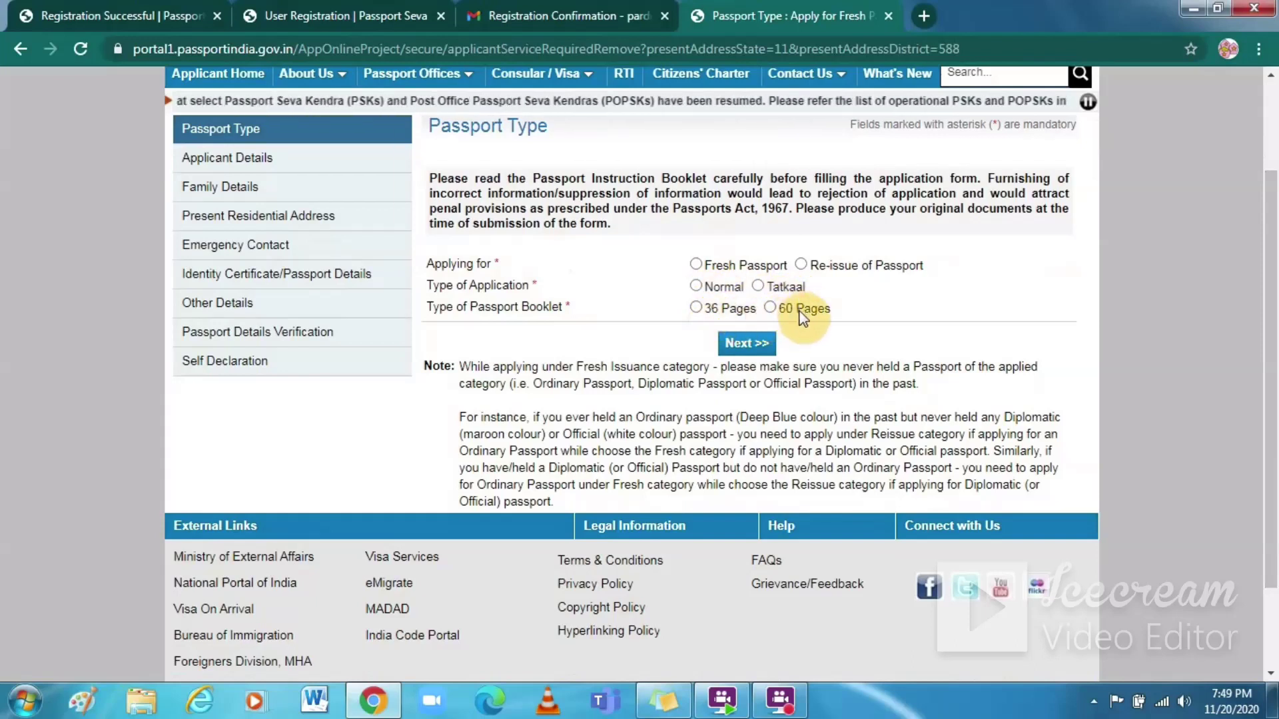
Step: Choose a Fresh, Normal passport with a 36-page booklet and continue to Applicant Details
left_click(697, 264)
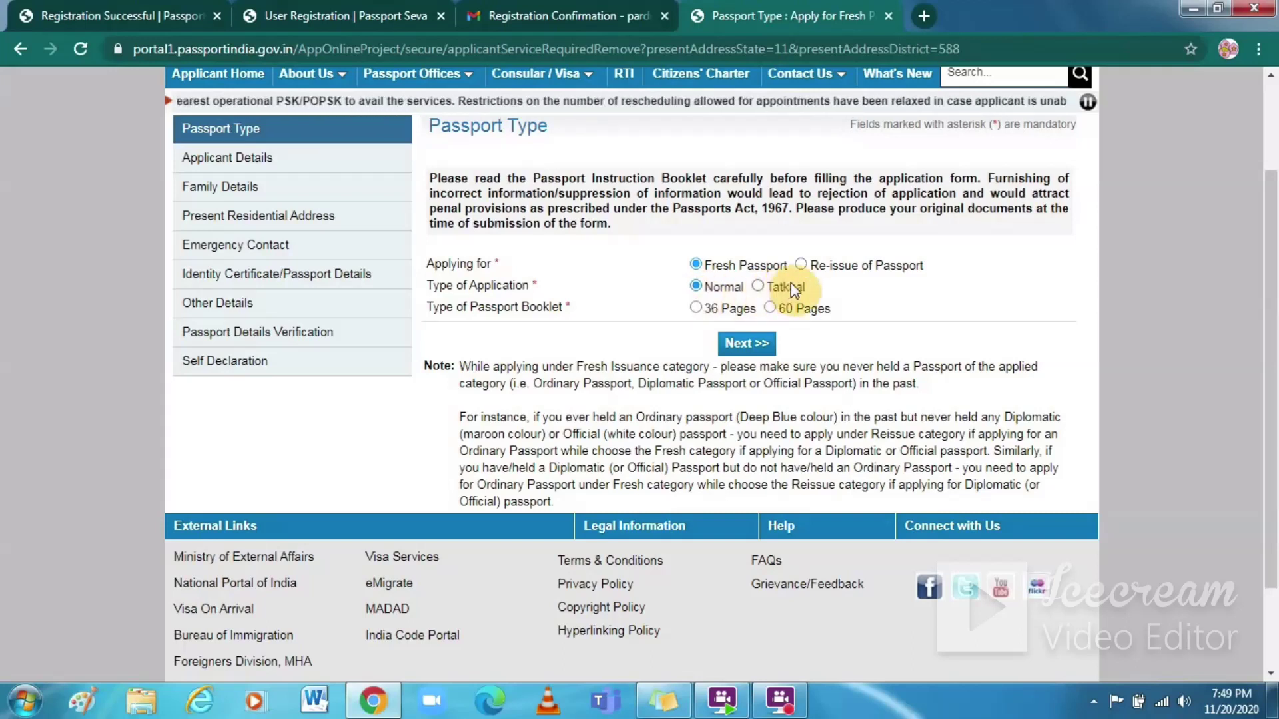
left_click(696, 308)
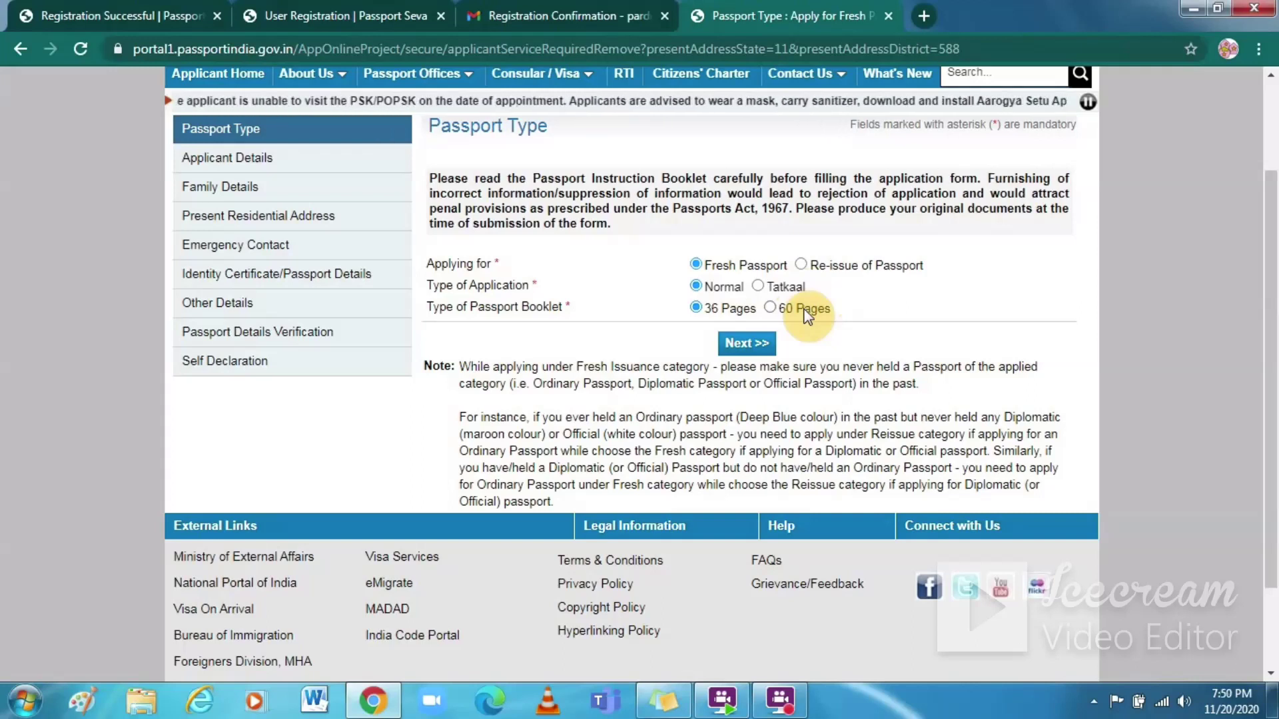
left_click(752, 347)
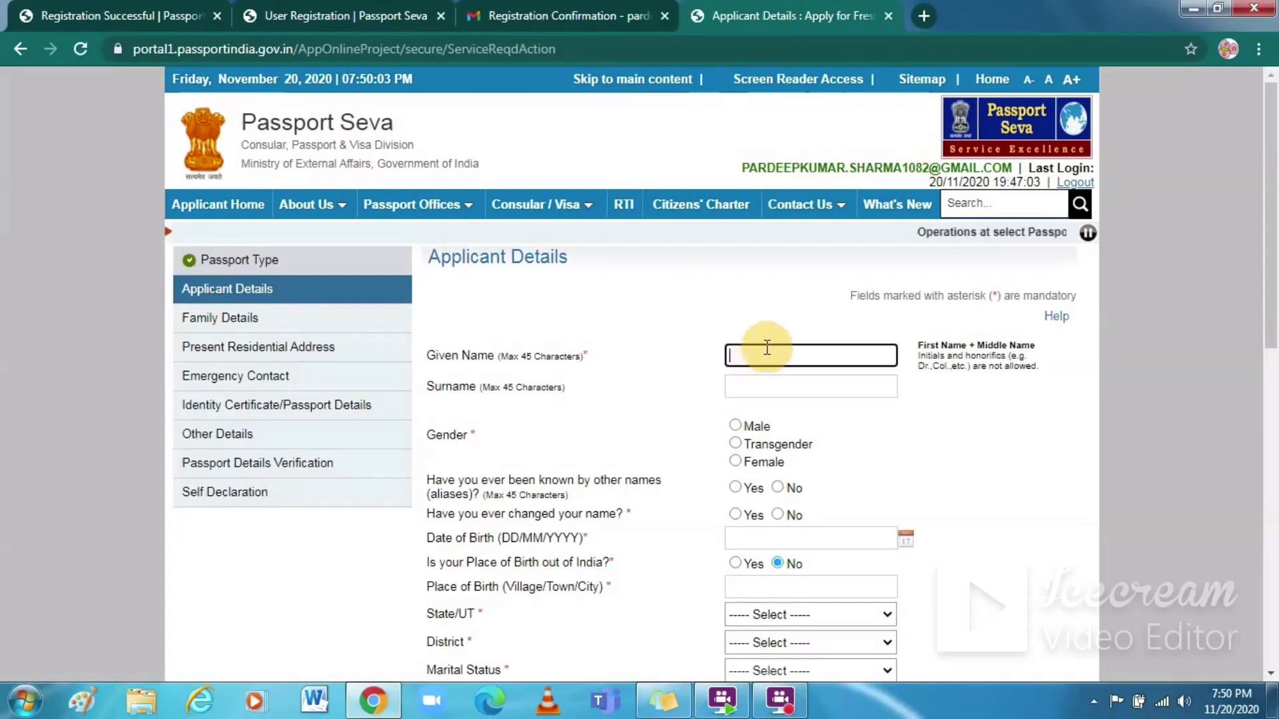
left_click(765, 347)
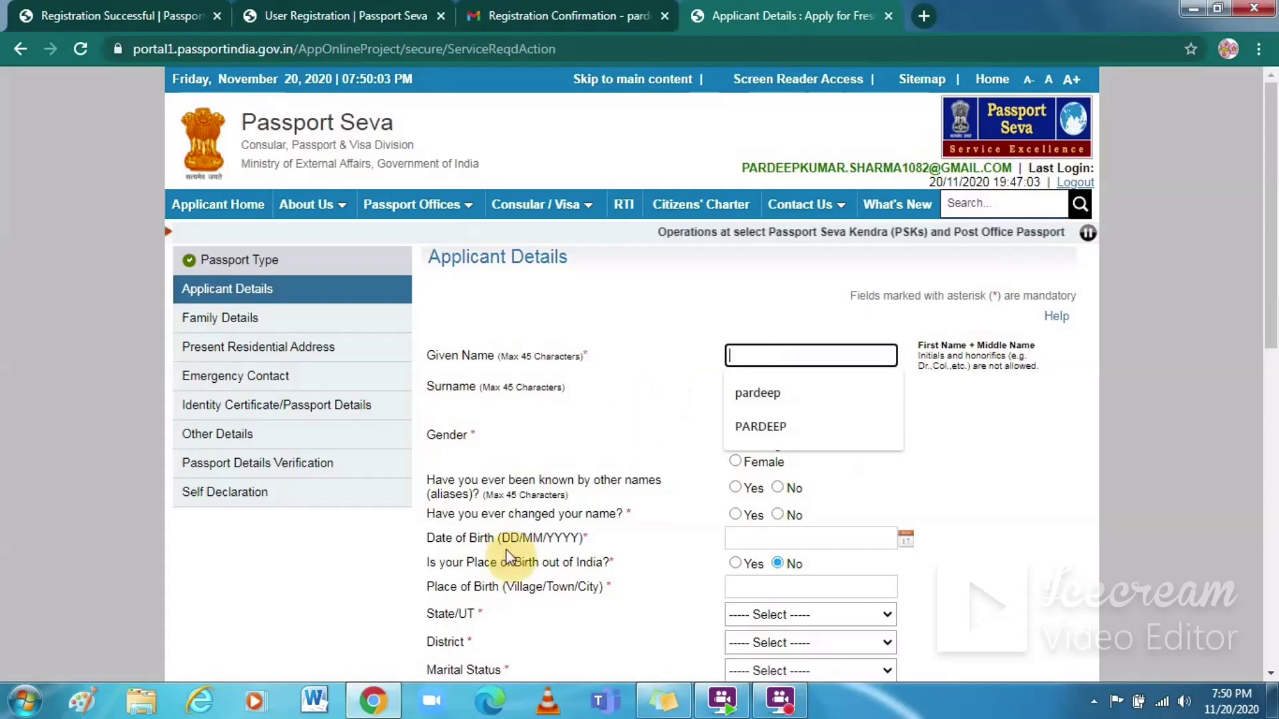
left_click(788, 709)
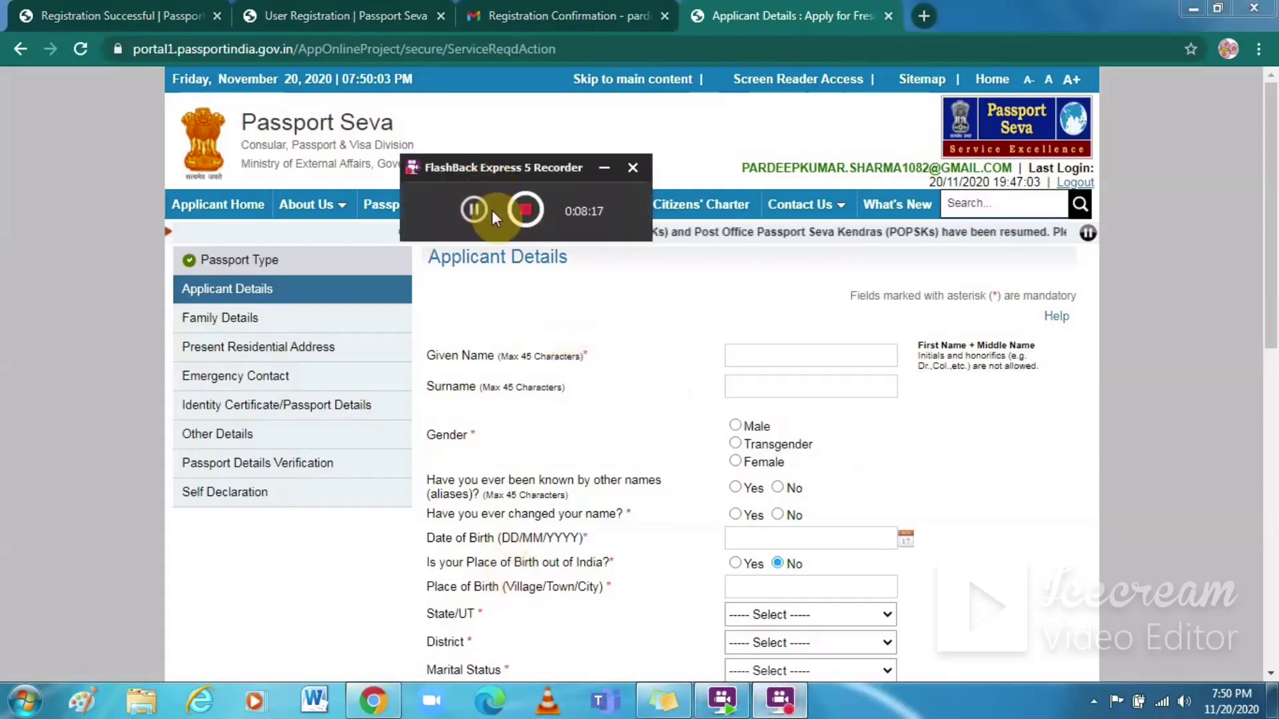
scroll(469, 206, "down", 2)
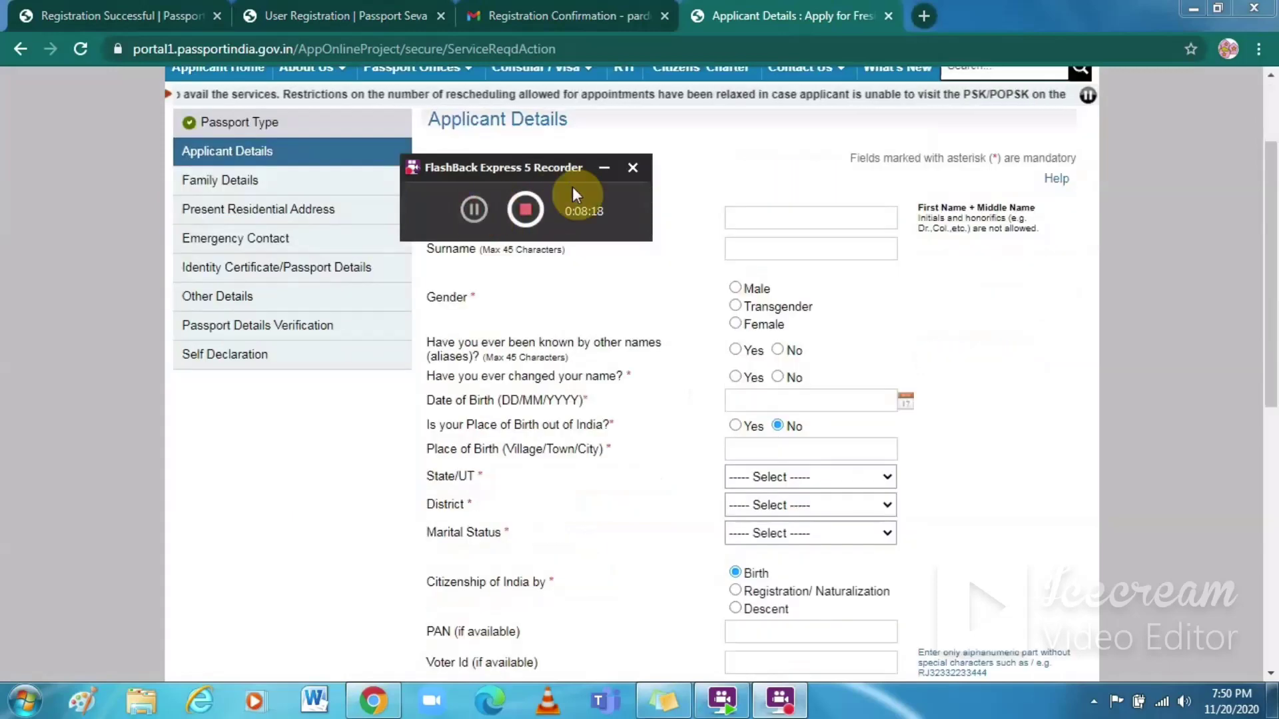
left_click(722, 148)
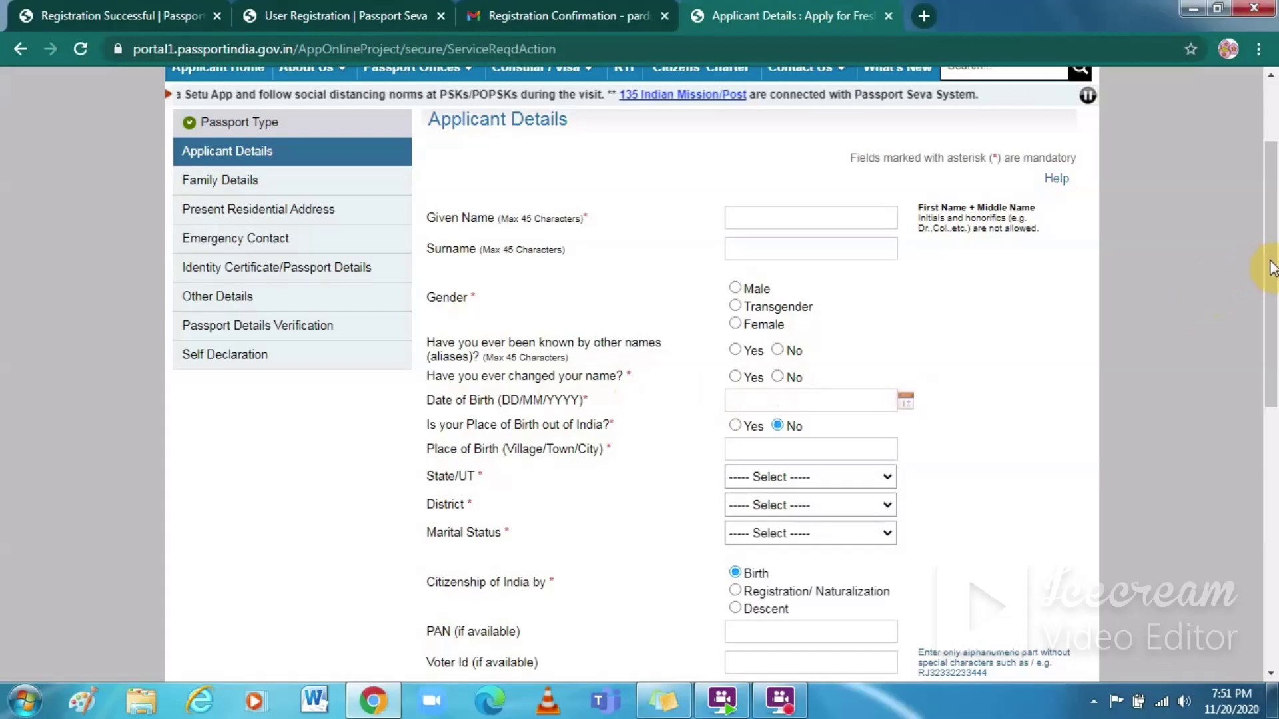
left_click_drag(1269, 264, 1269, 349)
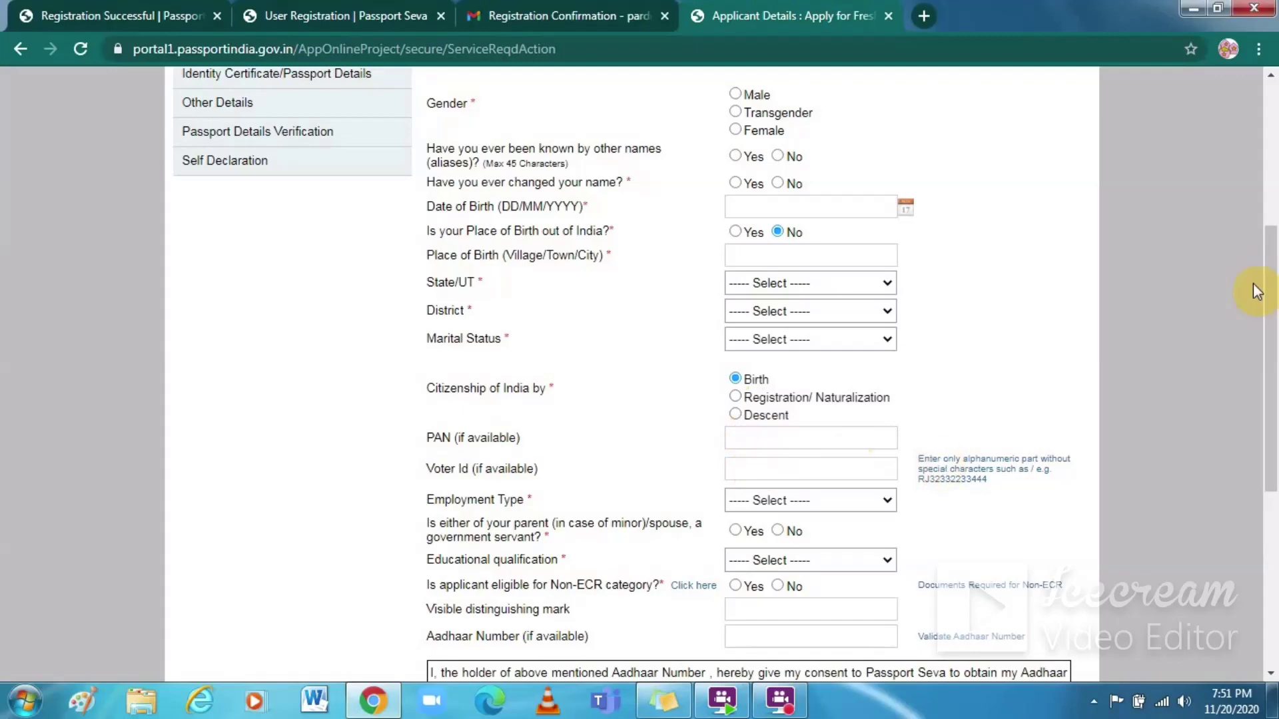
Step: Check the employment and qualification choices and answer the government-servant parent/spouse question
left_click_drag(1269, 266, 1267, 358)
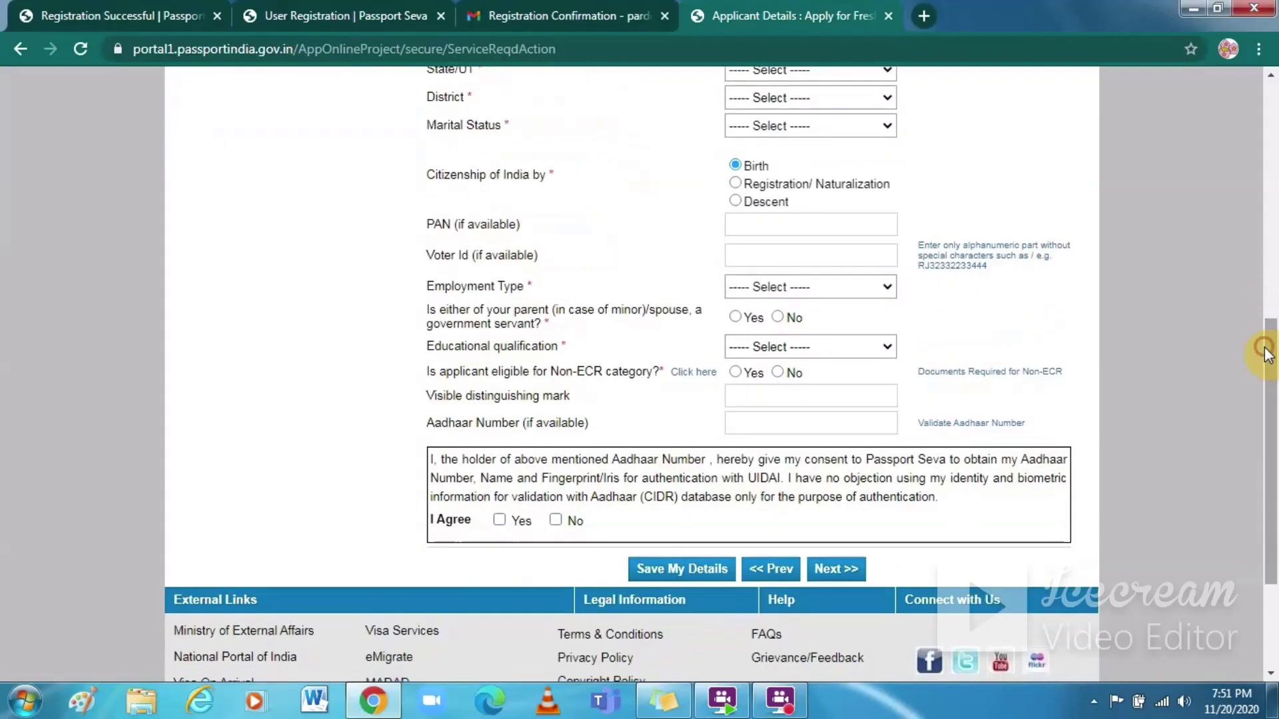
left_click(890, 291)
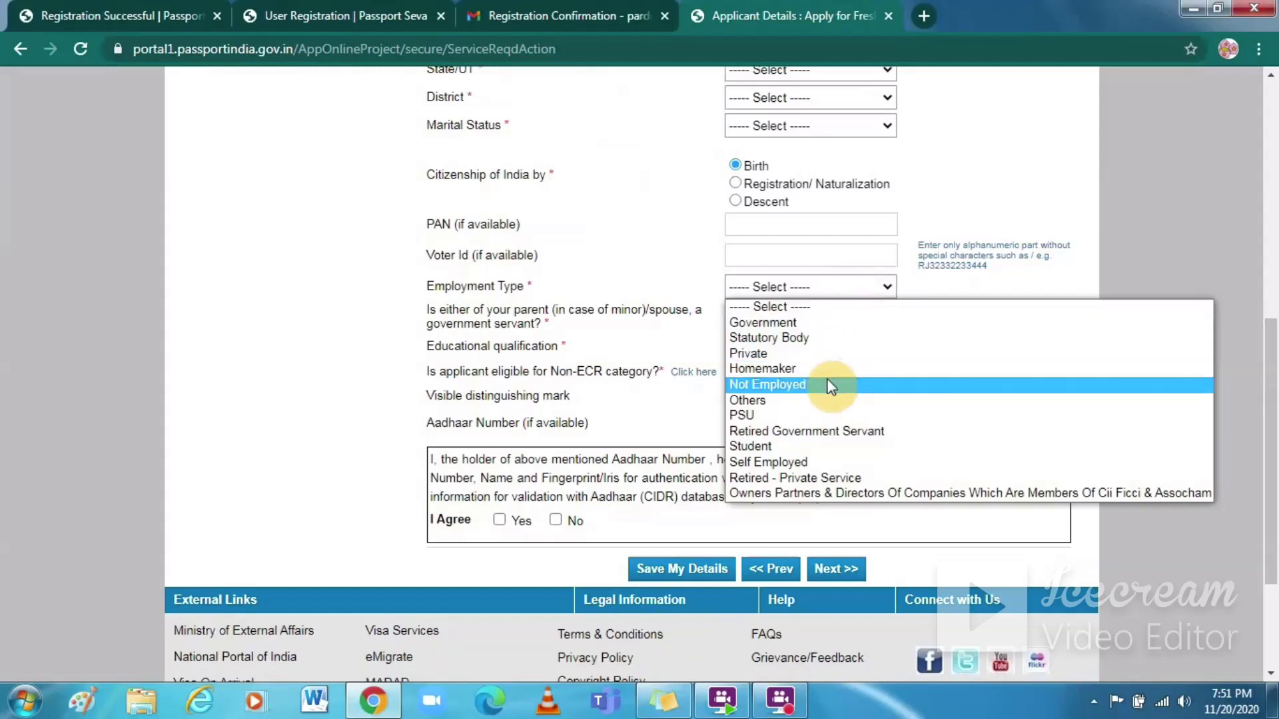
left_click(954, 181)
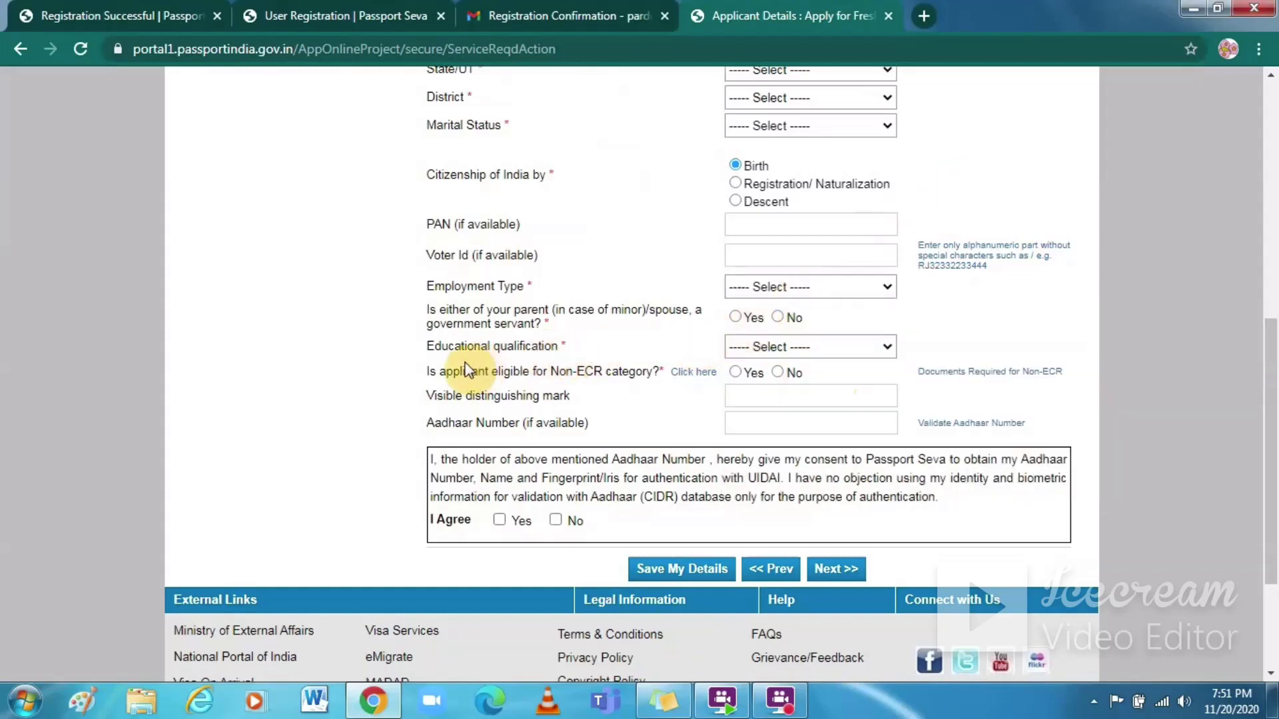
left_click(885, 355)
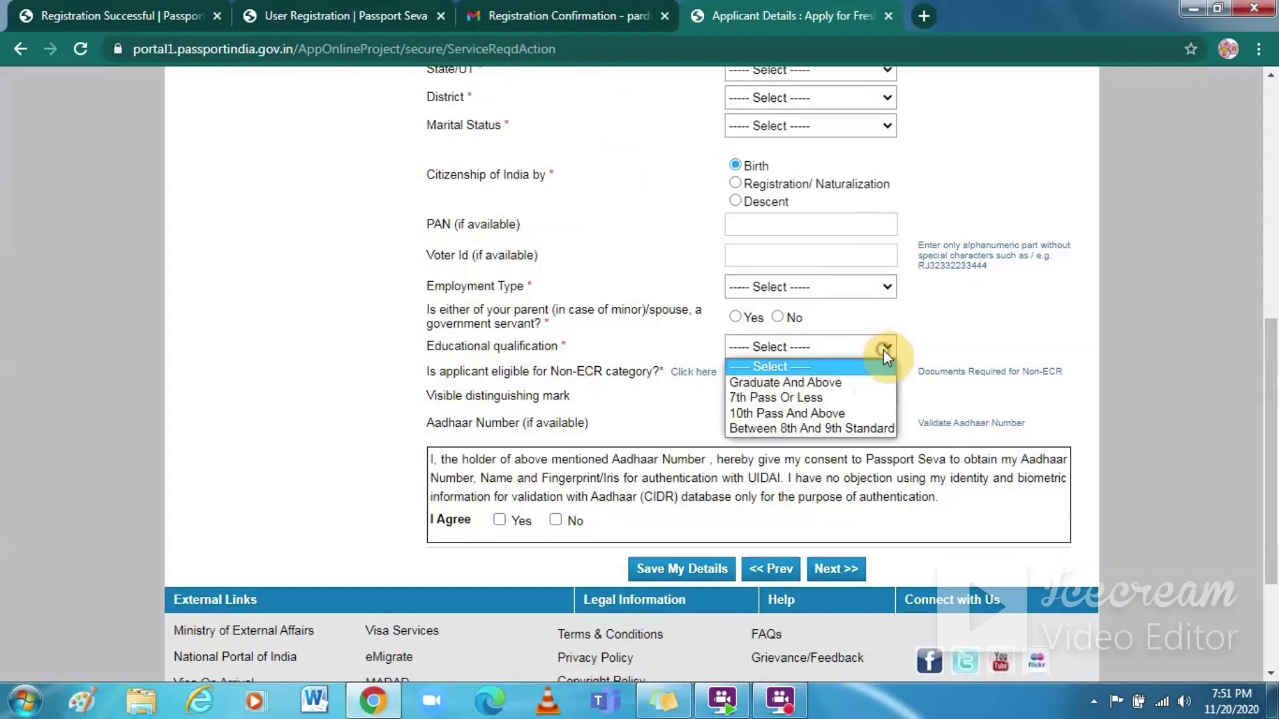
left_click(973, 310)
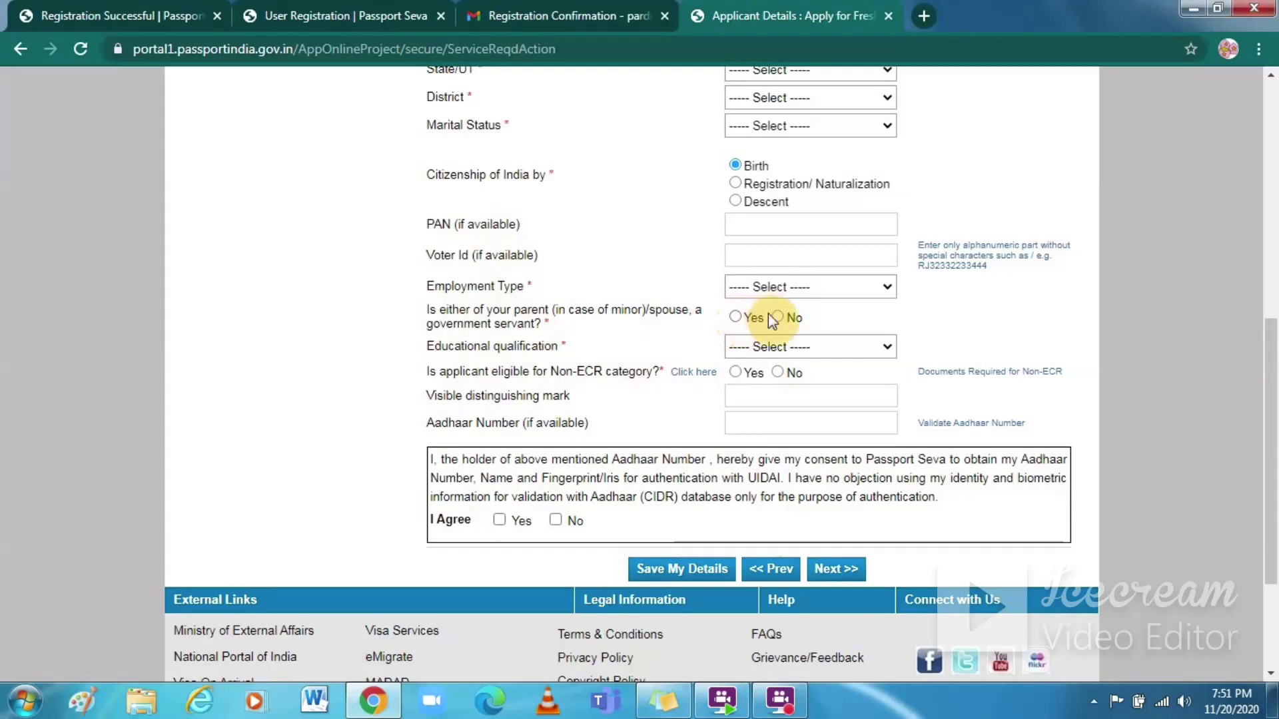
left_click(736, 317)
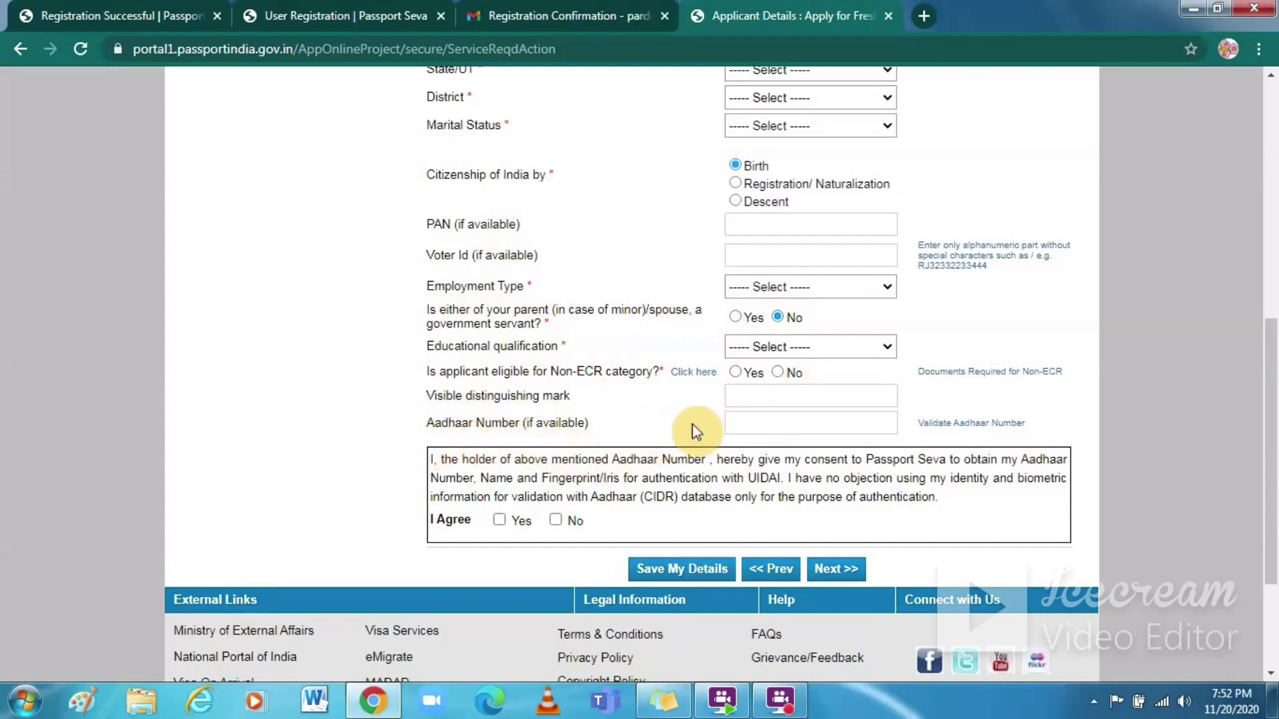
Step: Leave the Aadhaar number blank and continue to Family Details
left_click(807, 422)
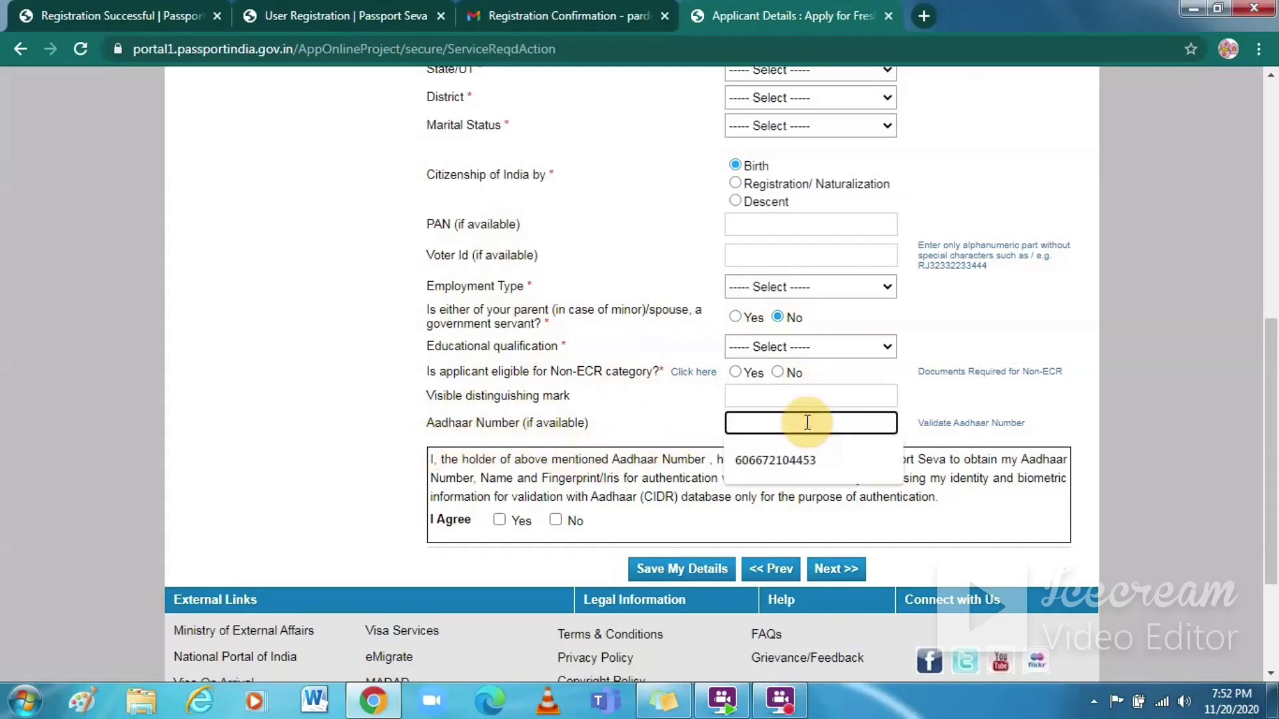
left_click(654, 404)
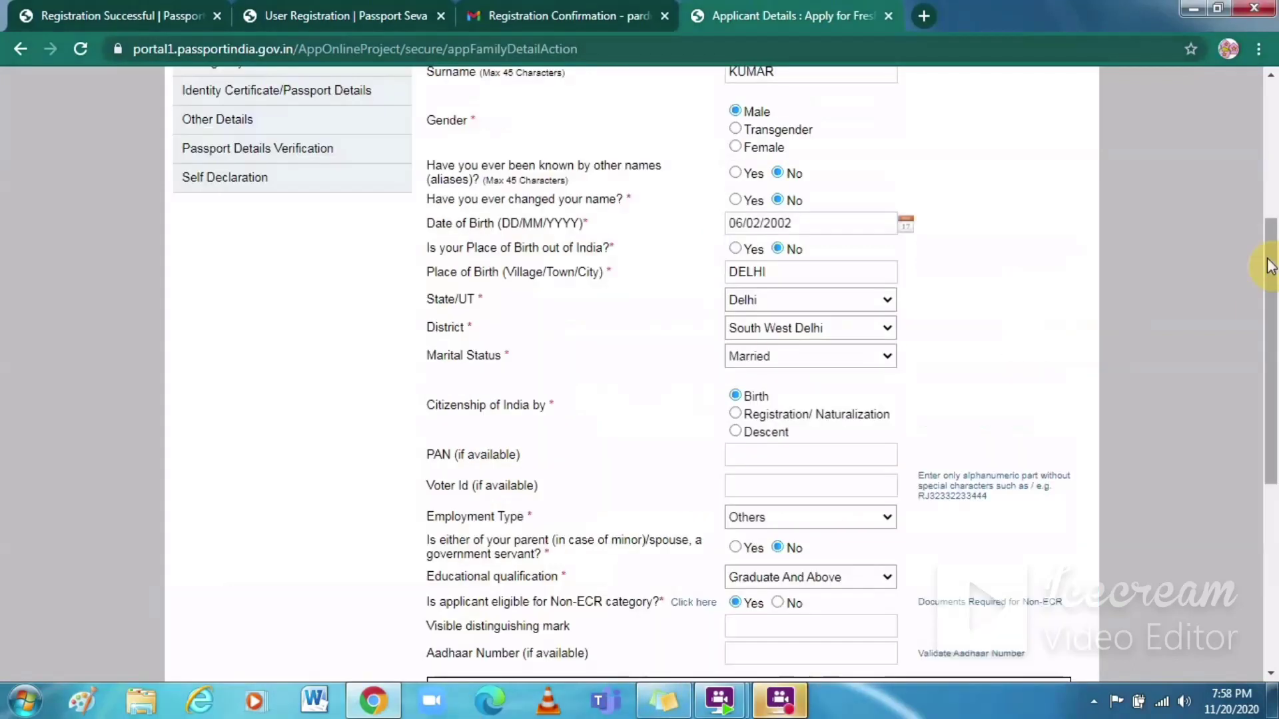
mouse_move(1269, 265)
left_mouse_down()
mouse_move(1269, 286)
mouse_move(1273, 179)
mouse_move(1272, 251)
left_mouse_up()
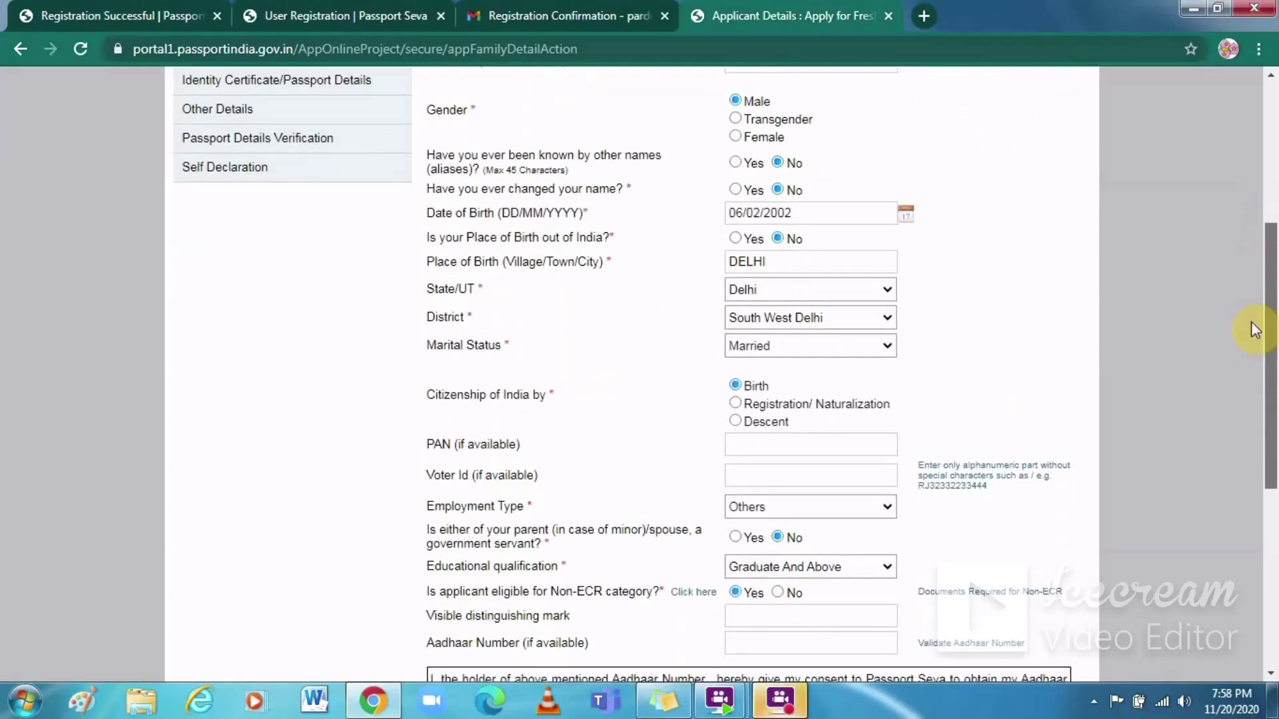
scroll(1255, 329, "down", 6)
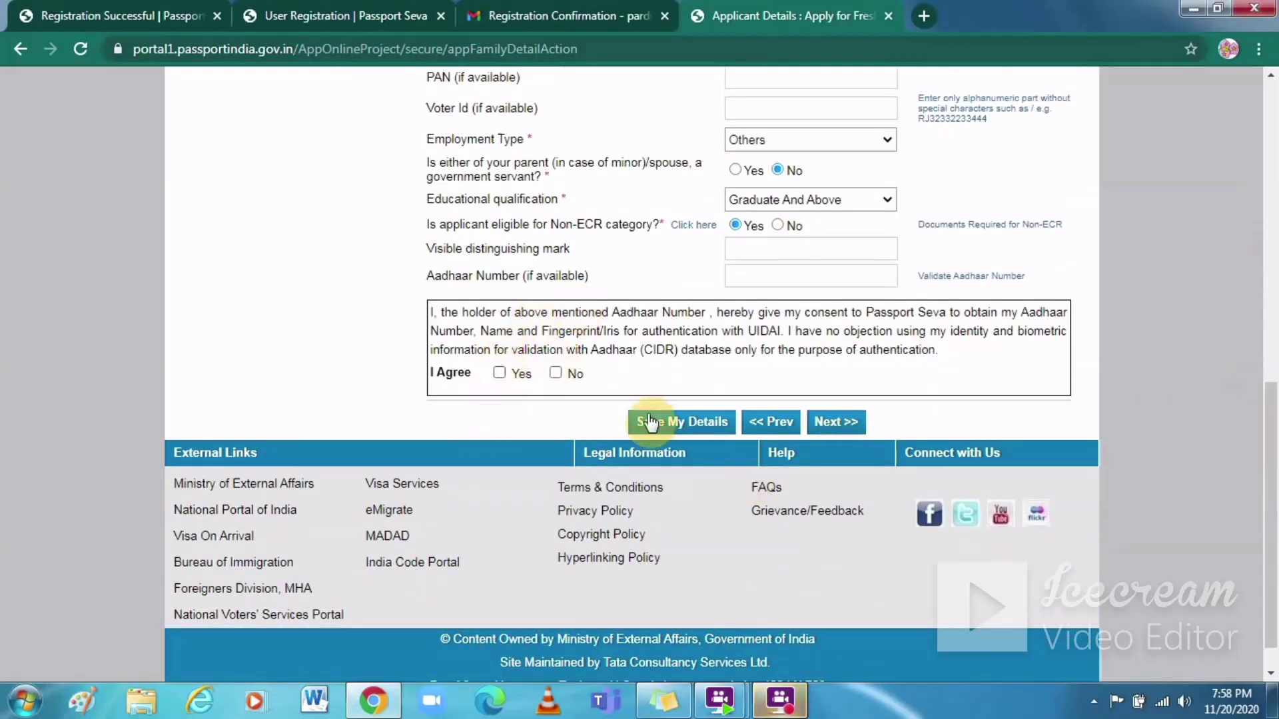
left_click(833, 424)
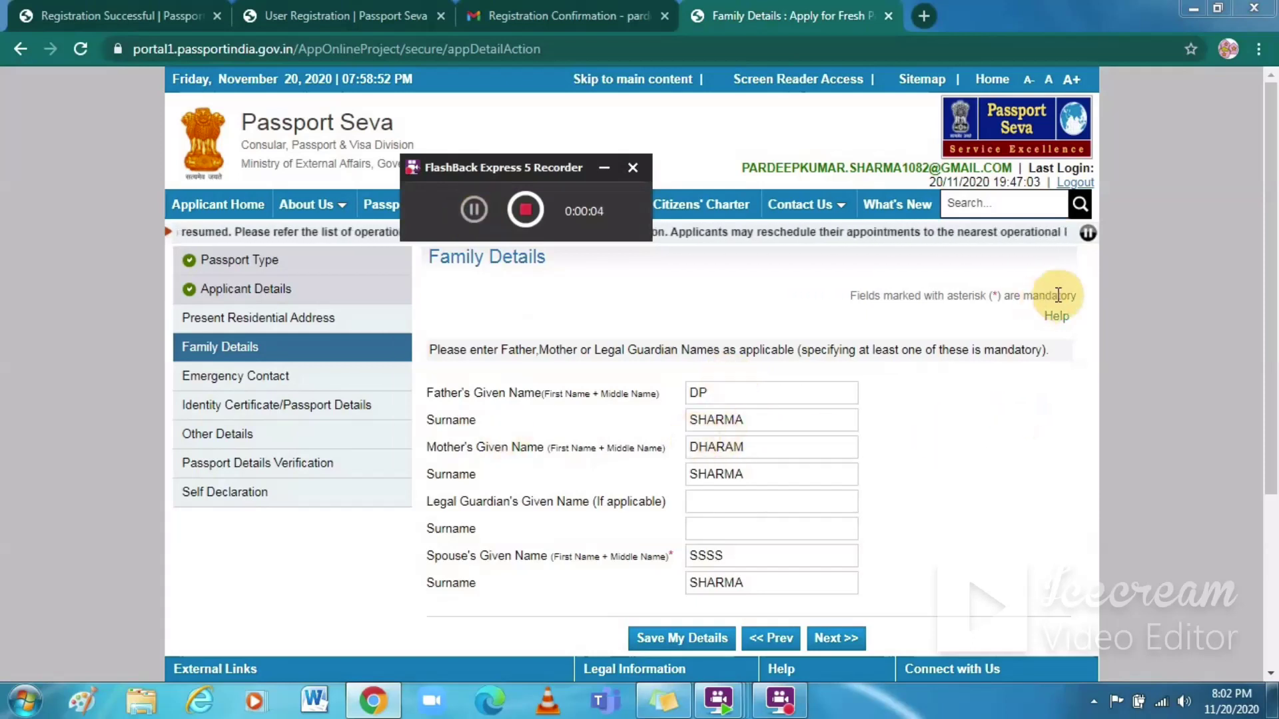
Step: Save the family details, then proceed to the Present Residential Address form
left_click(655, 636)
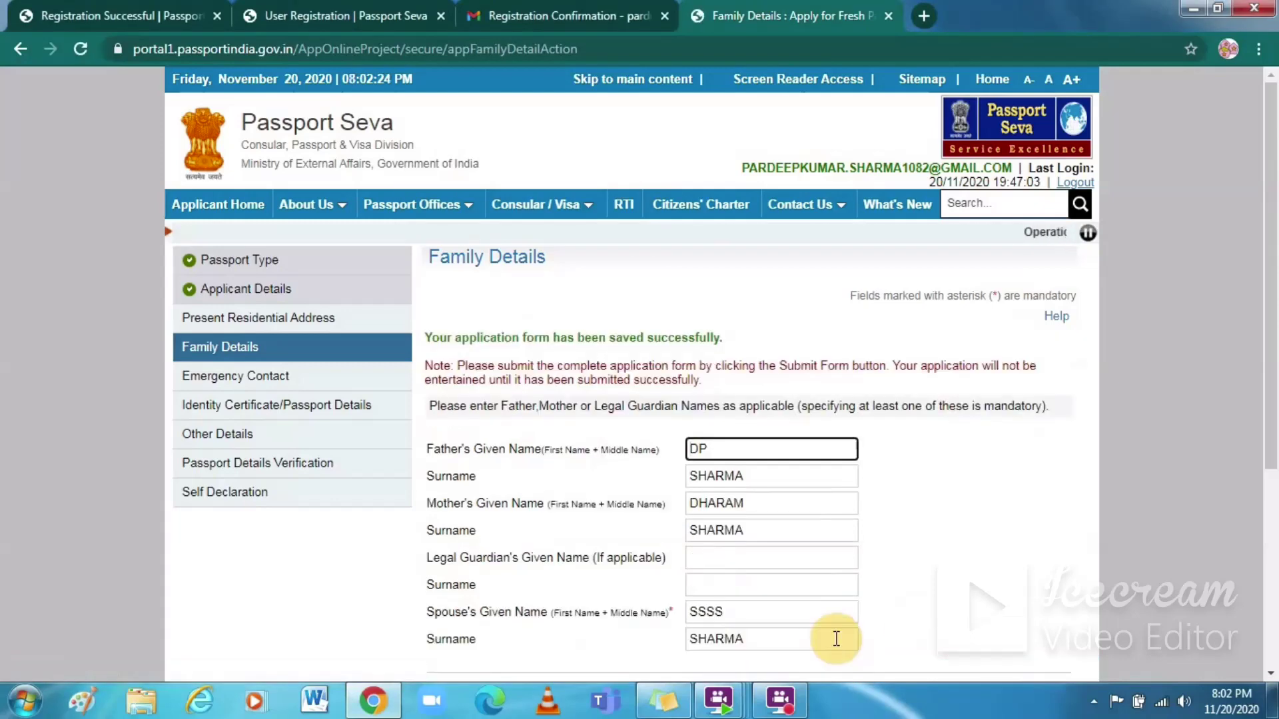
left_click_drag(1274, 197, 1273, 395)
left_click(826, 390)
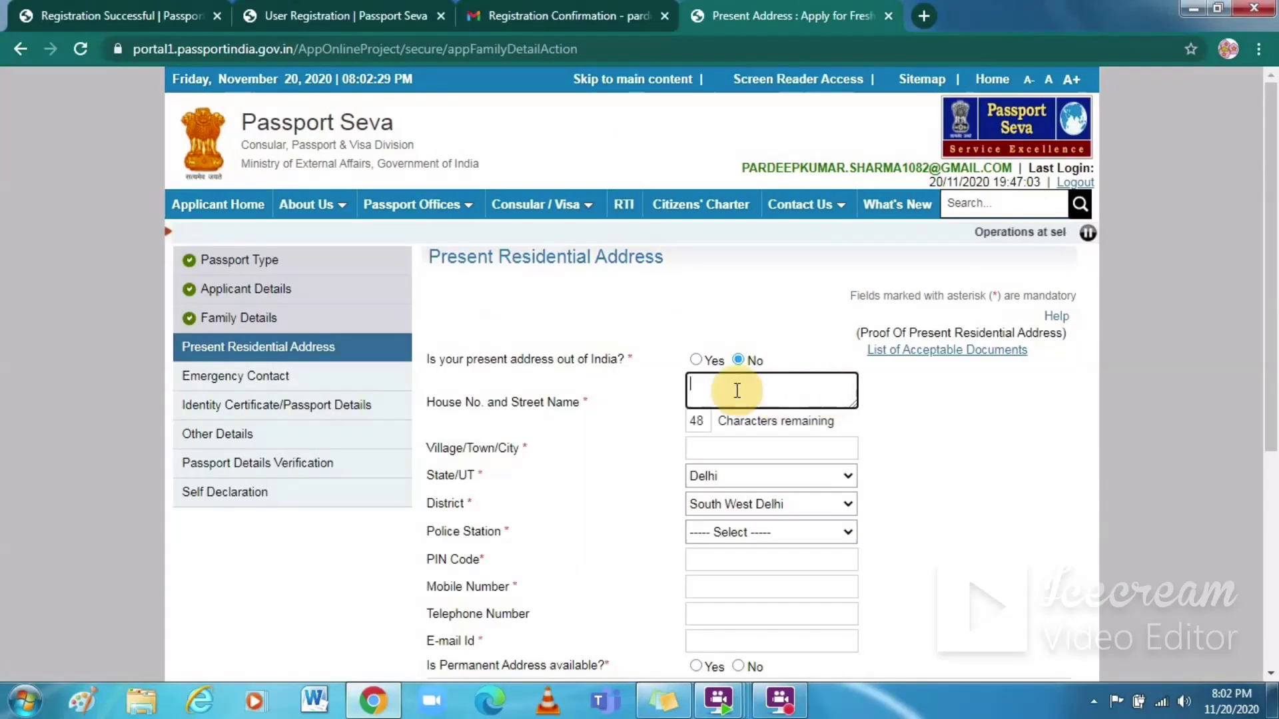
Step: Fill the present address from the saved autofill entry and remove a wrong digit from the e-mail
left_click_drag(1274, 168, 1274, 255)
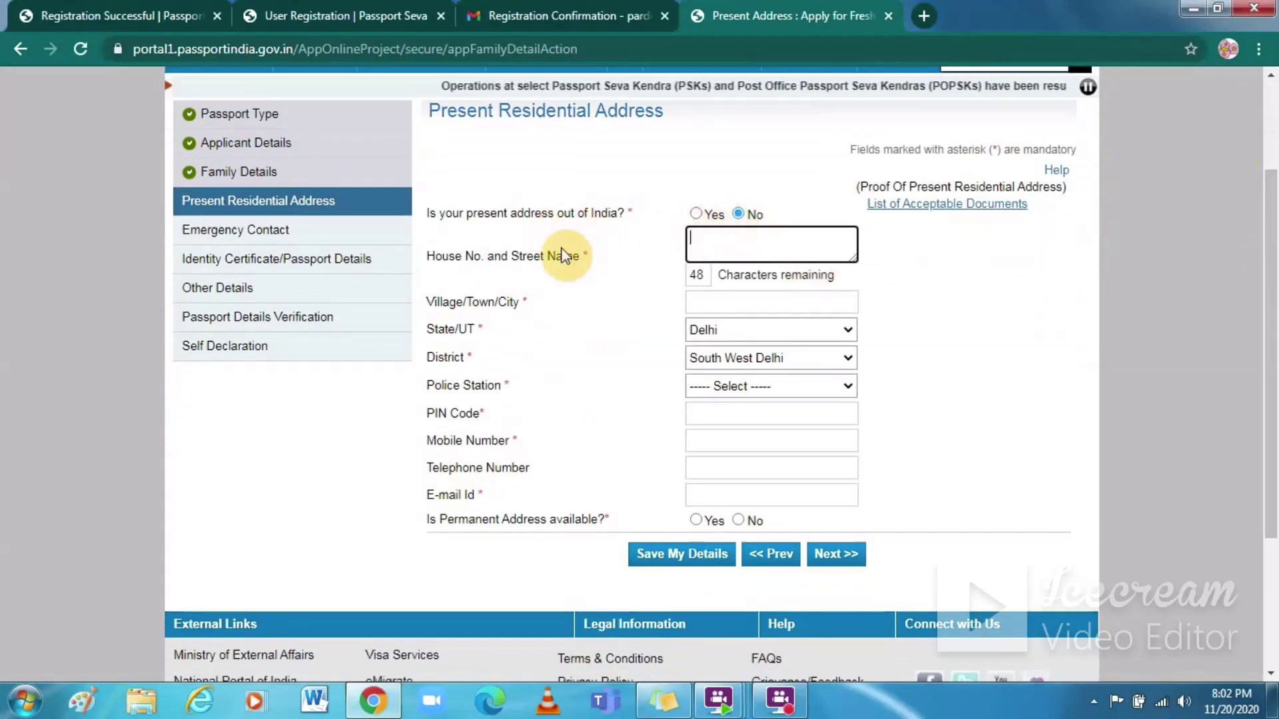
left_click(706, 242)
left_click(714, 288)
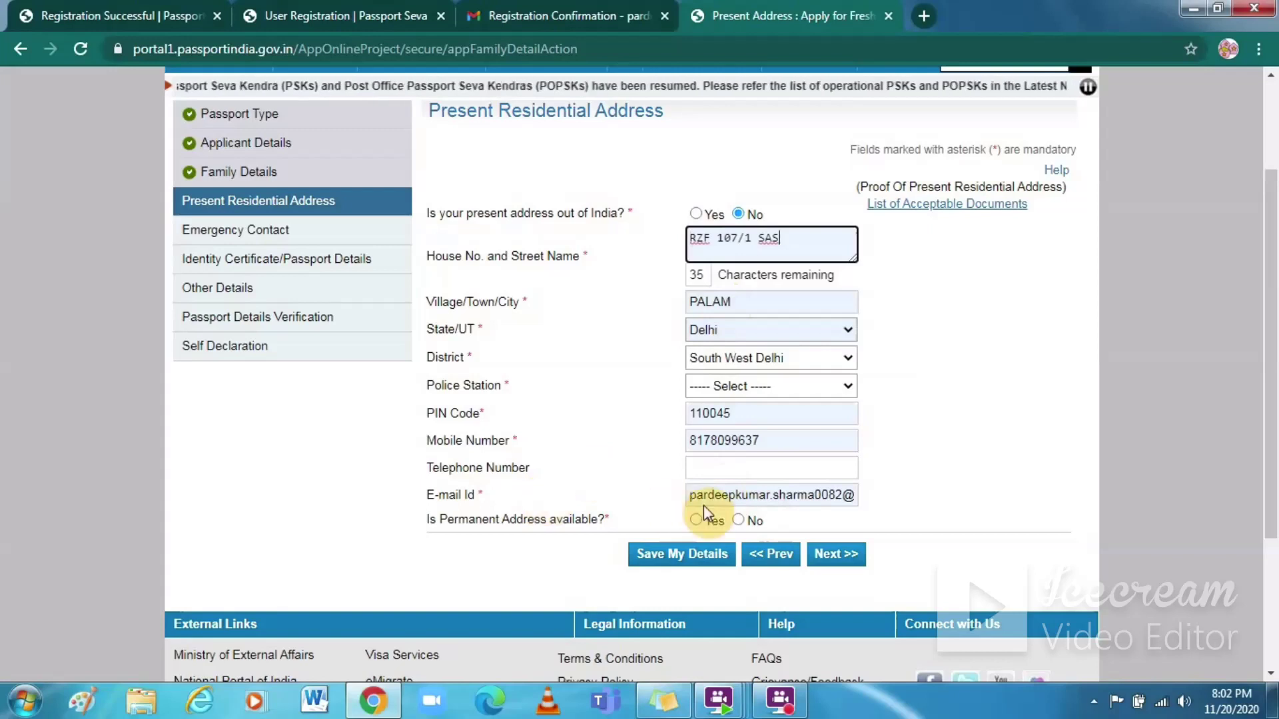
left_click(826, 493)
left_click(829, 494)
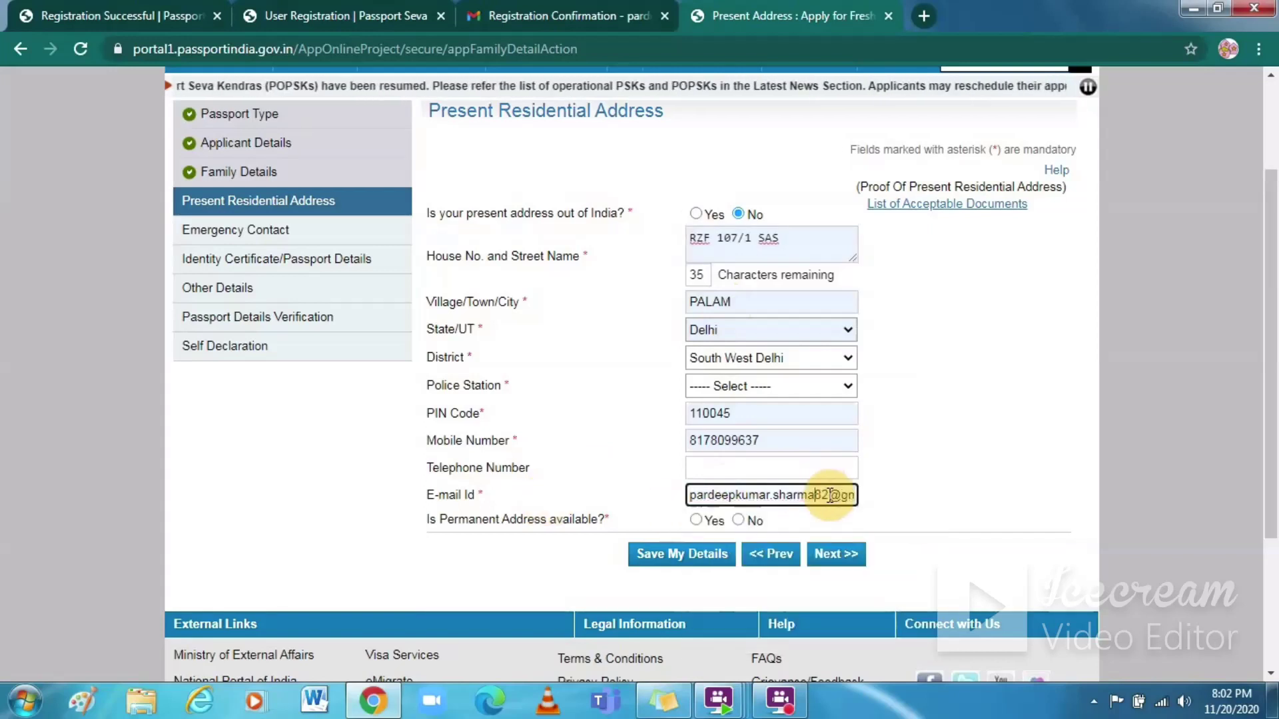
key("BackSpace")
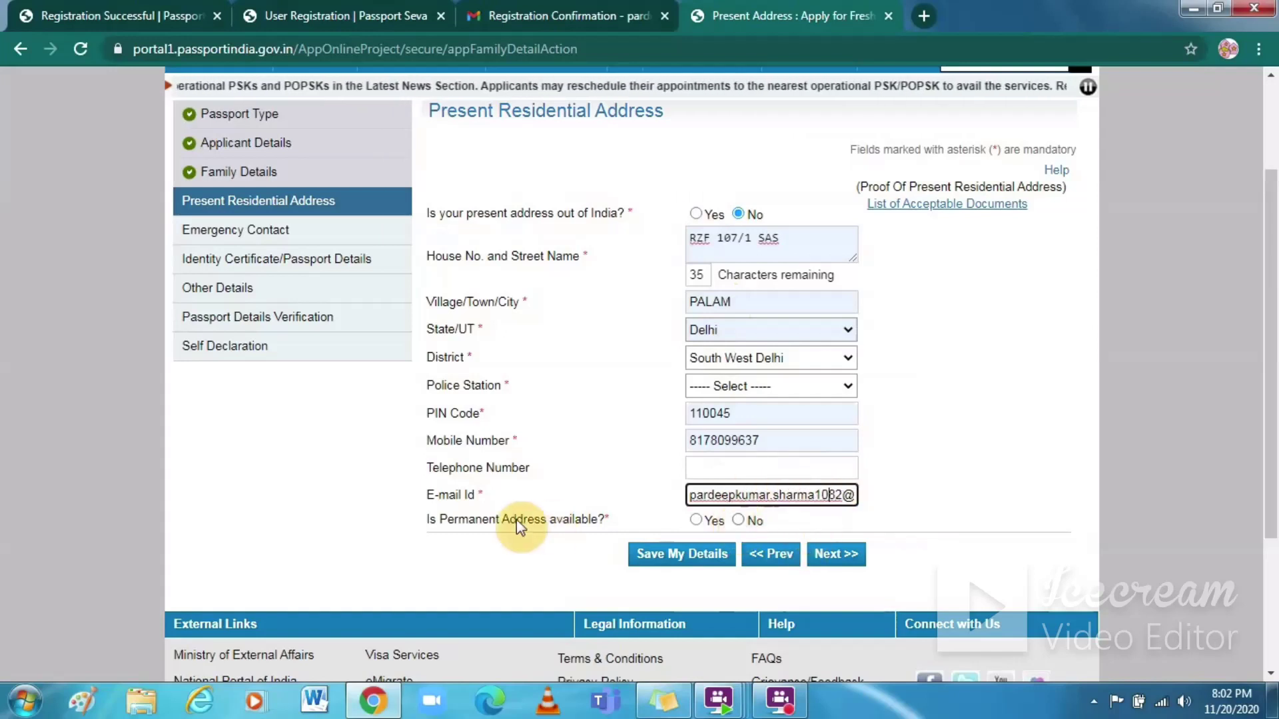
Step: Mark a permanent address as available and same as the present address, then submit
left_click(699, 520)
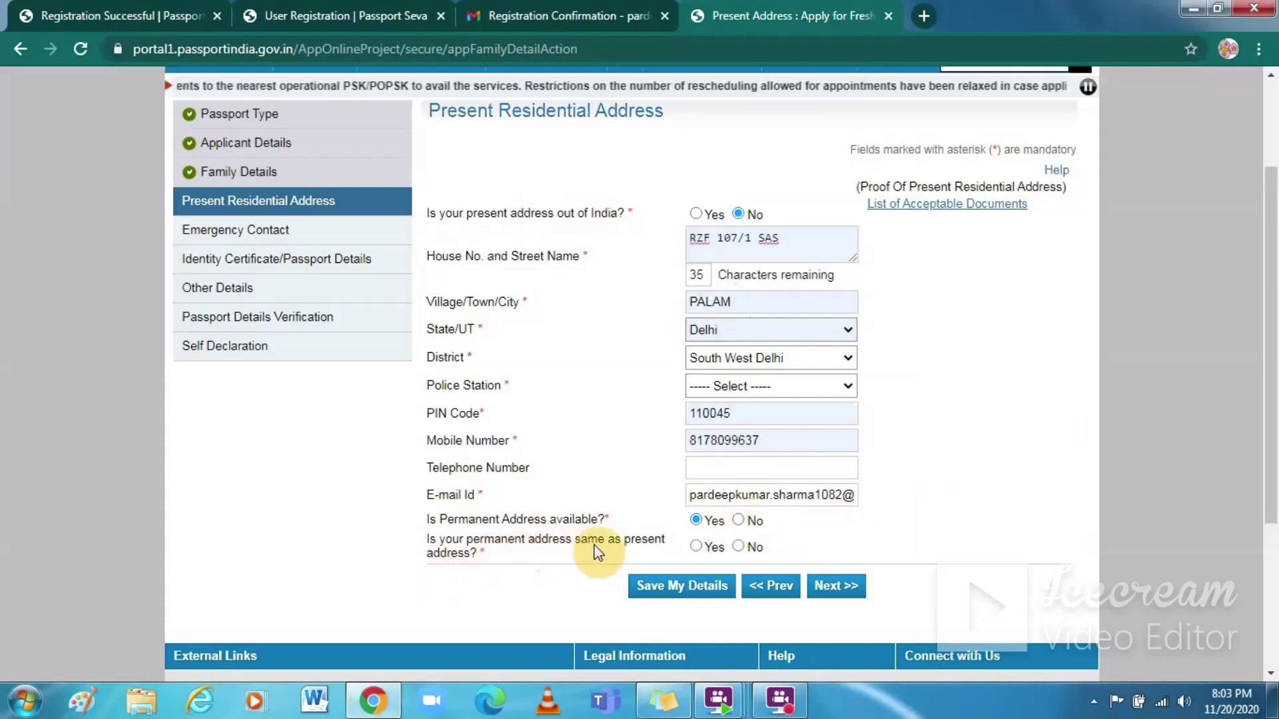
left_click(738, 546)
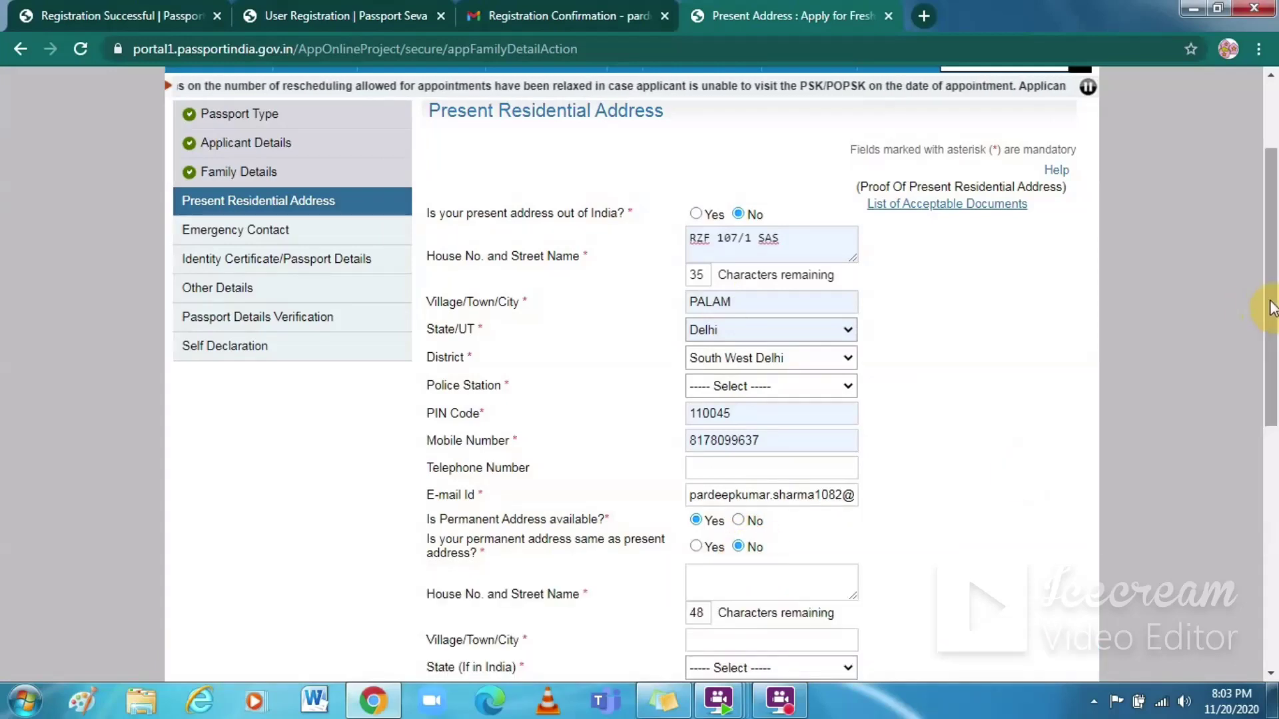
left_click_drag(1269, 306, 1269, 433)
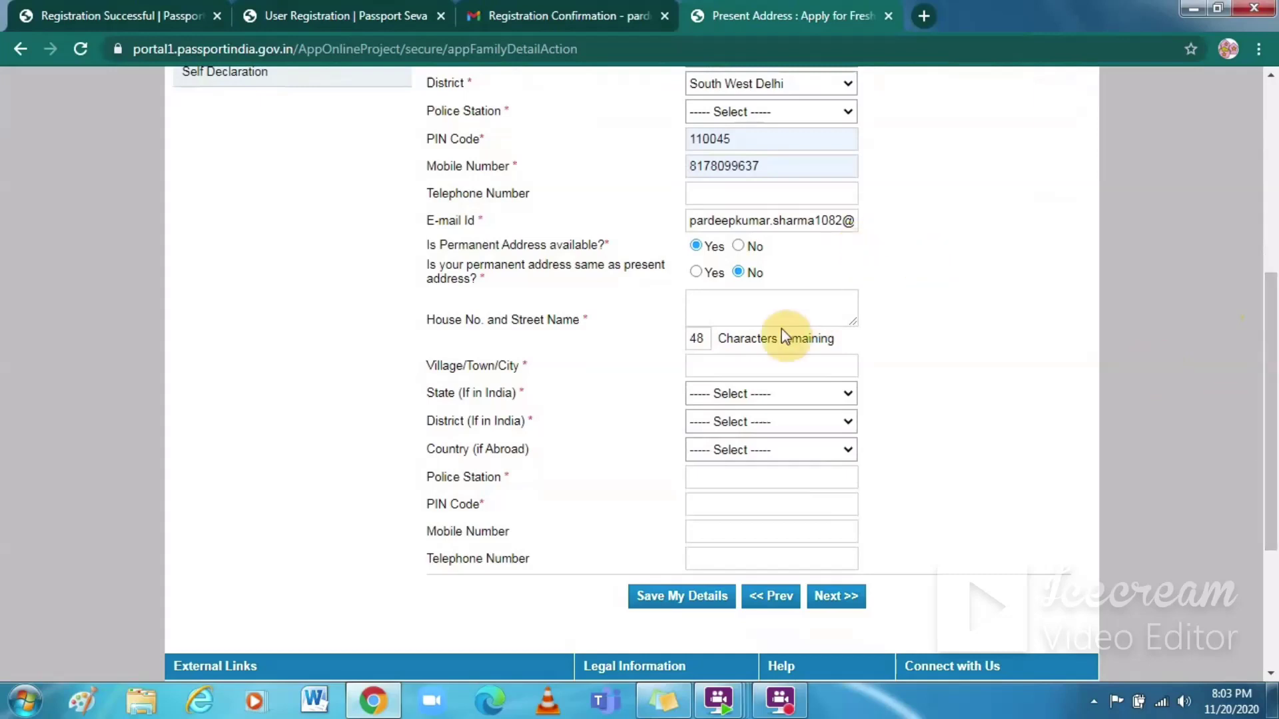
left_click(694, 272)
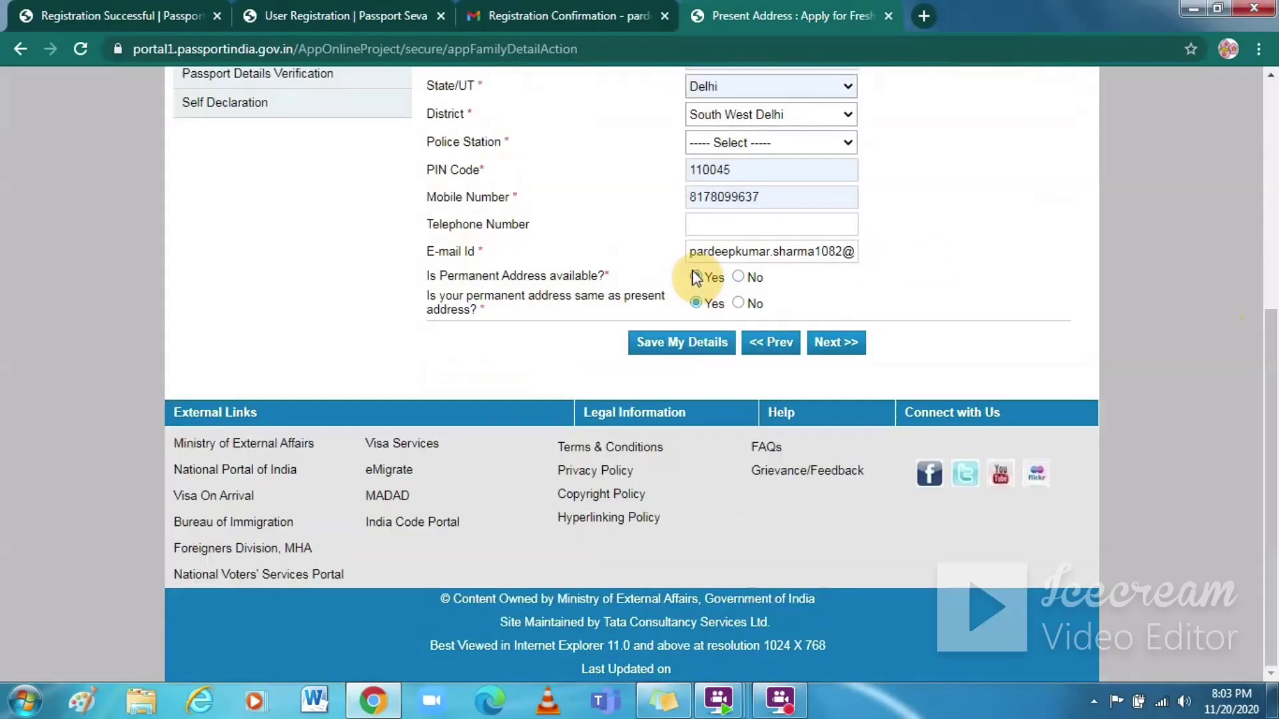
left_click(859, 345)
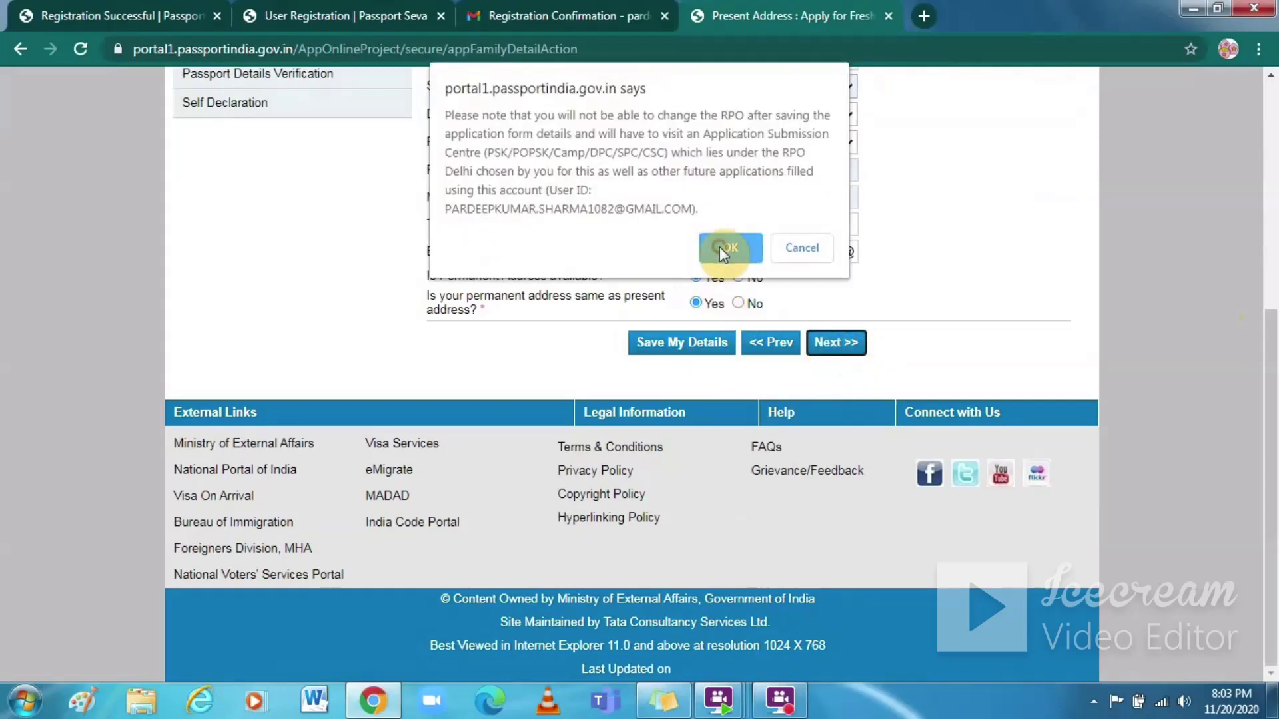
Step: Accept the RPO alert, set the police station to Palam Village, and confirm to continue
left_click(719, 247)
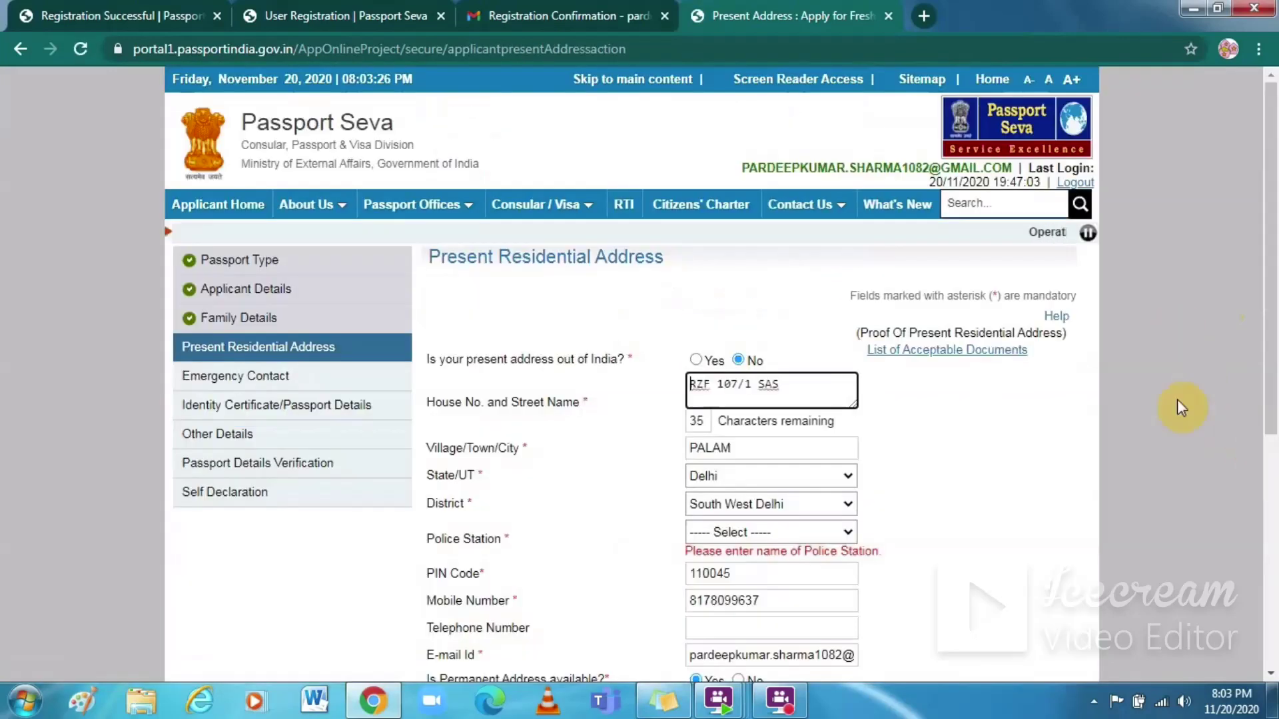
left_click(842, 529)
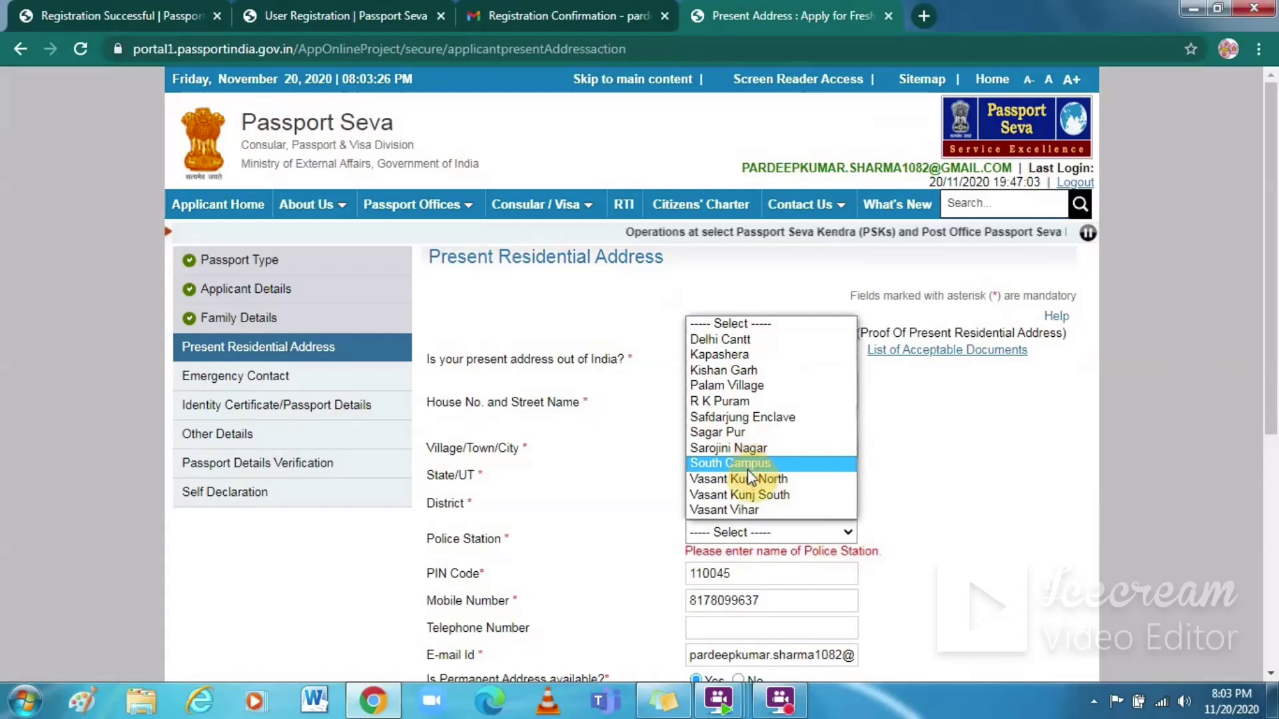
left_click(748, 388)
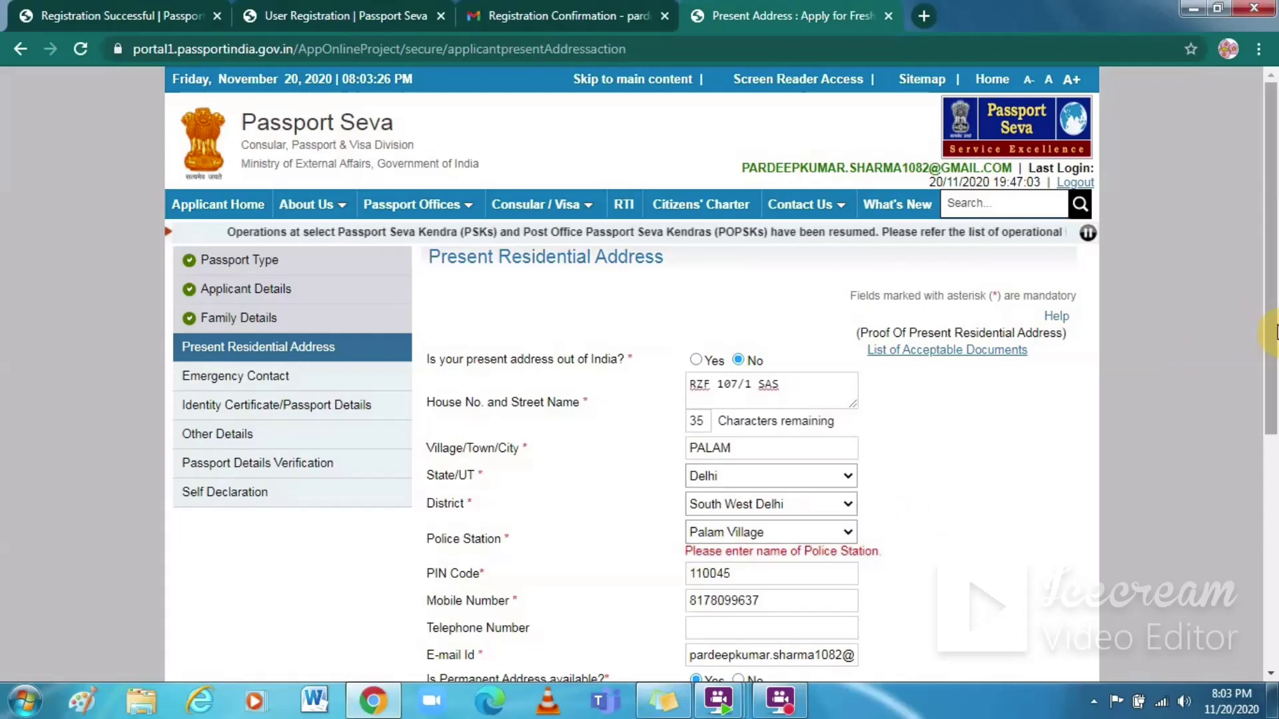
scroll(1255, 322, "down", 5)
scroll(1246, 548, "down", 1)
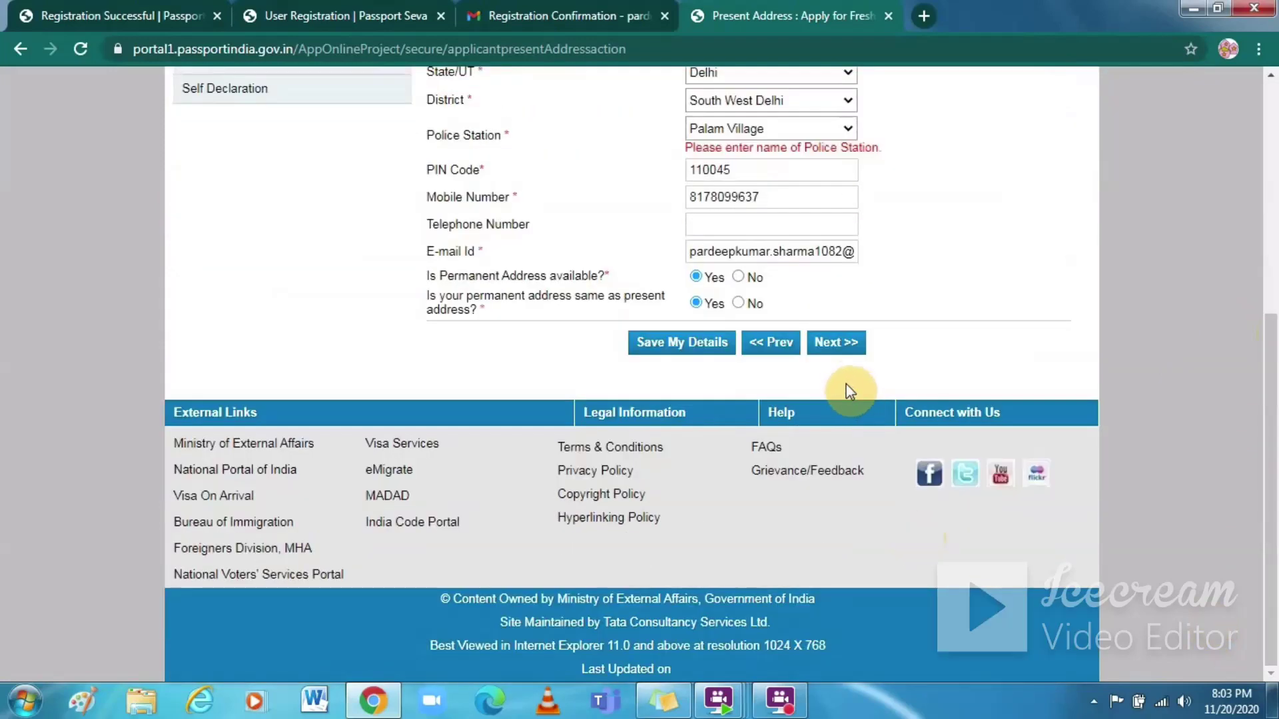
left_click(837, 341)
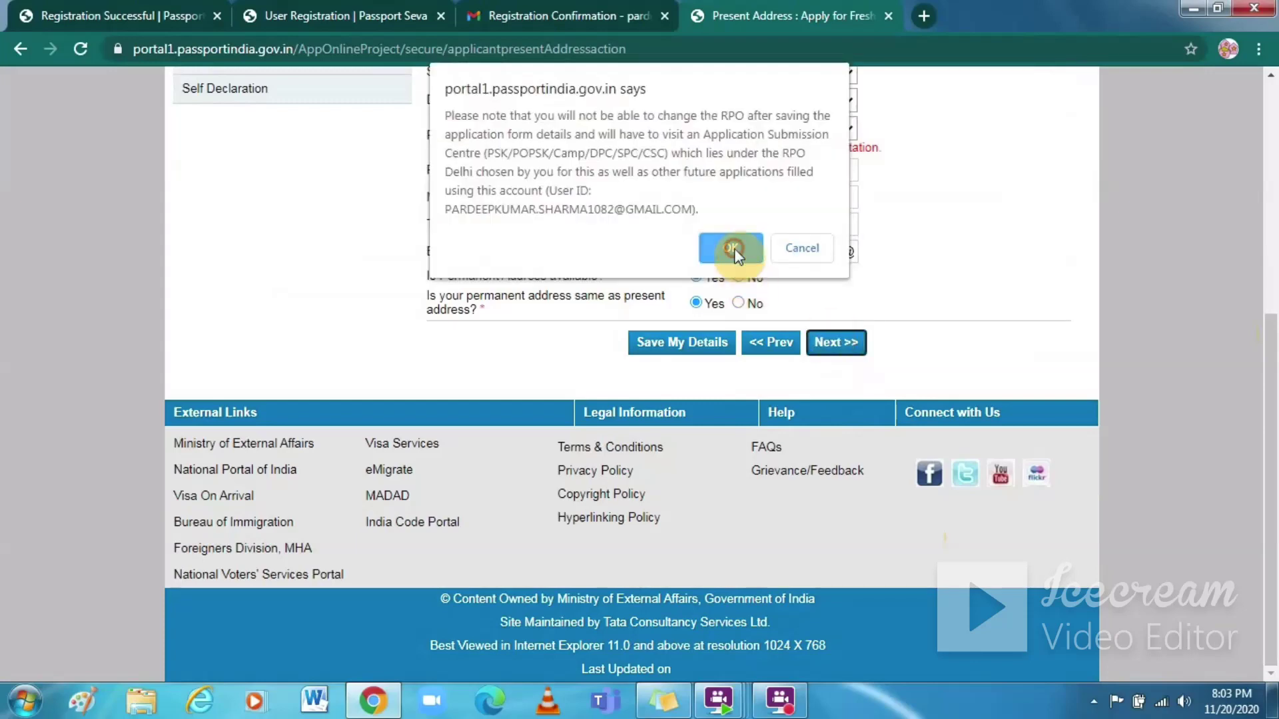
left_click(736, 248)
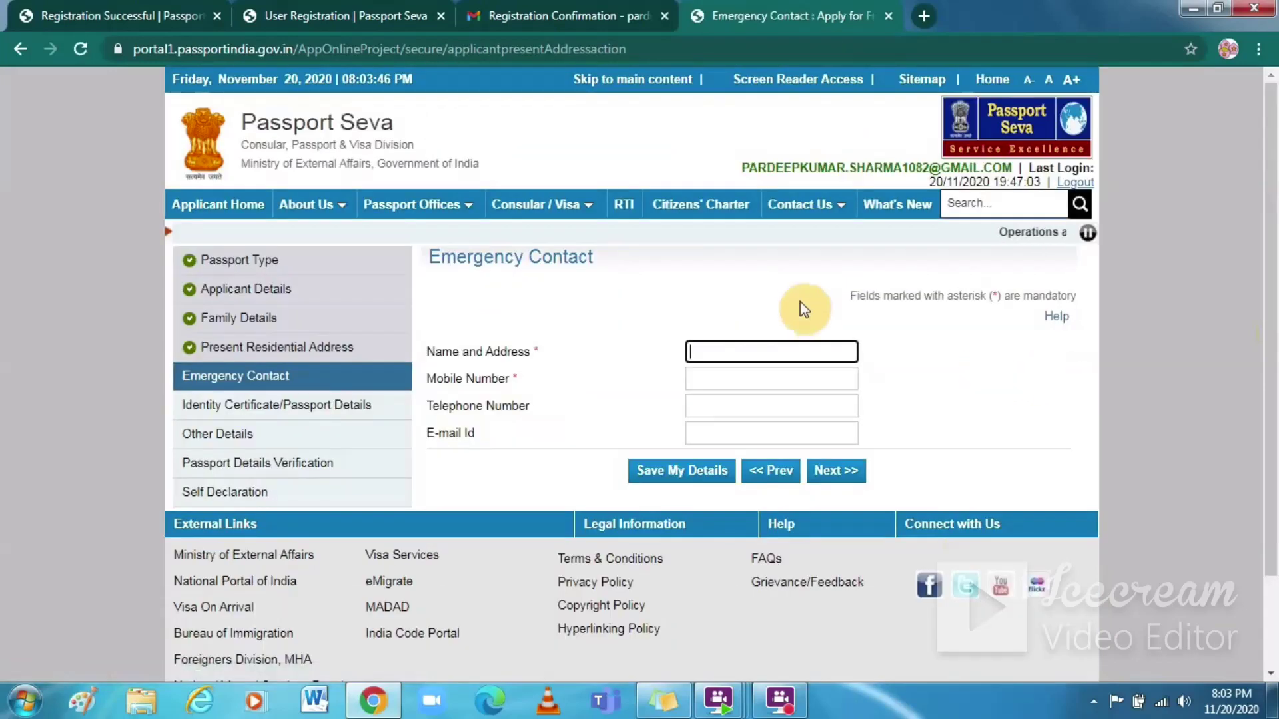
Step: Fill the emergency contact's name, address, mobile and e-mail from the saved autofill entry and continue
left_click(752, 353)
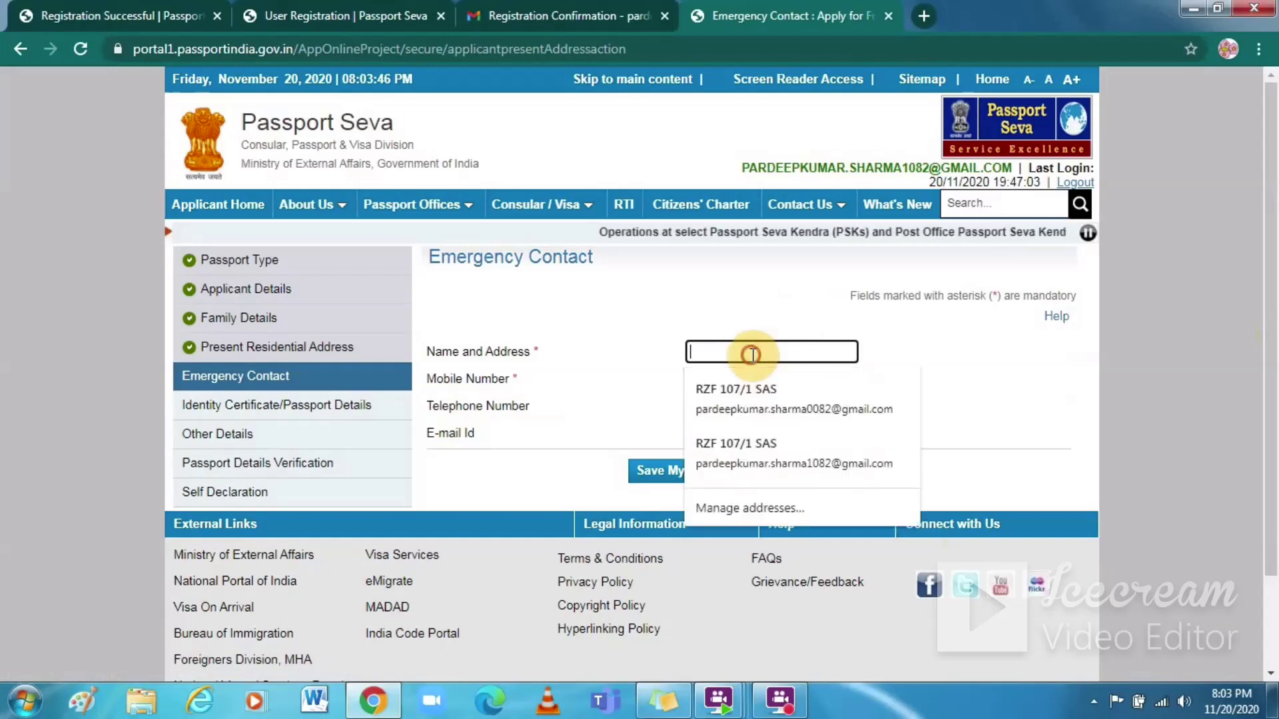
left_click(749, 405)
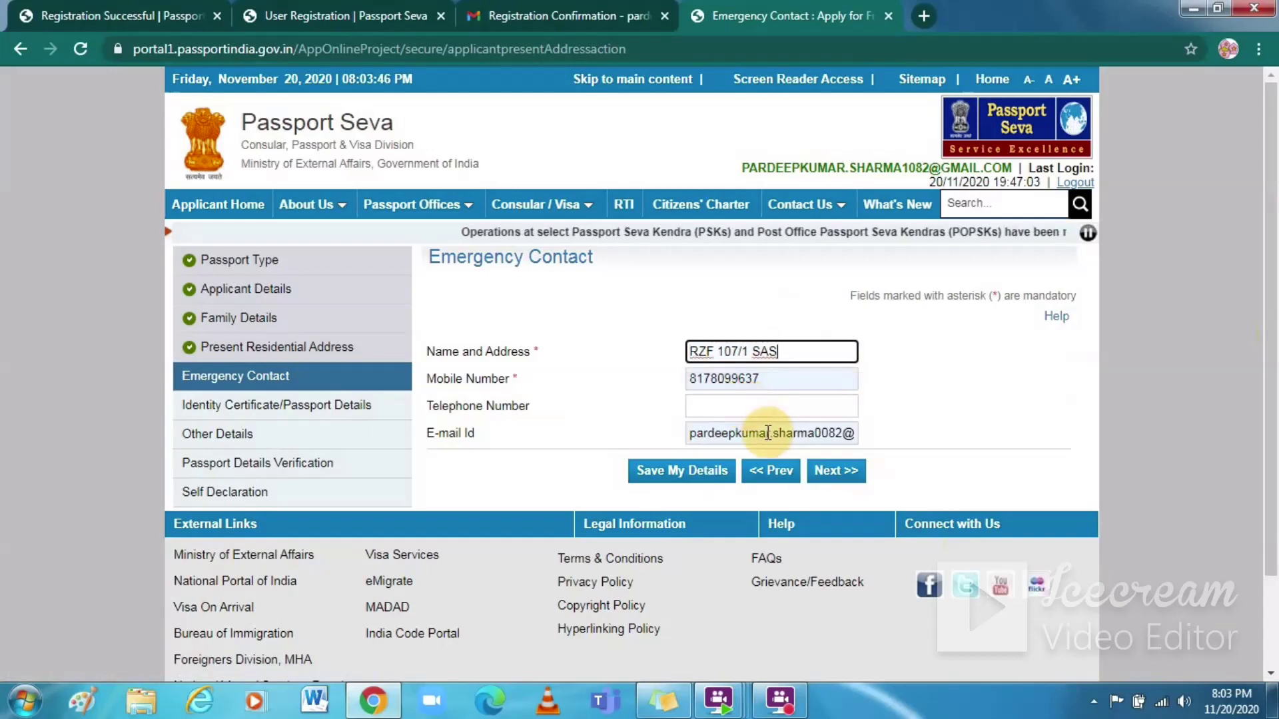
left_click(836, 475)
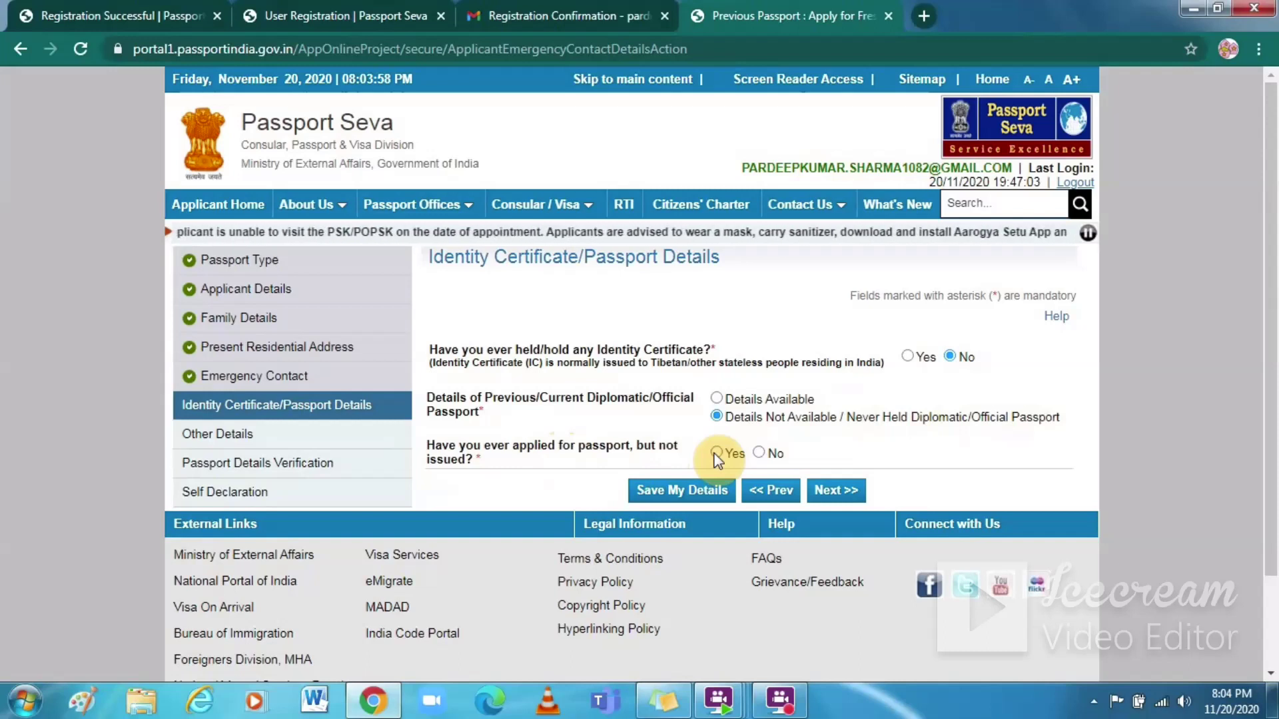
Step: Answer No to 'applied for passport but not issued' and continue to Other Details
left_click(715, 454)
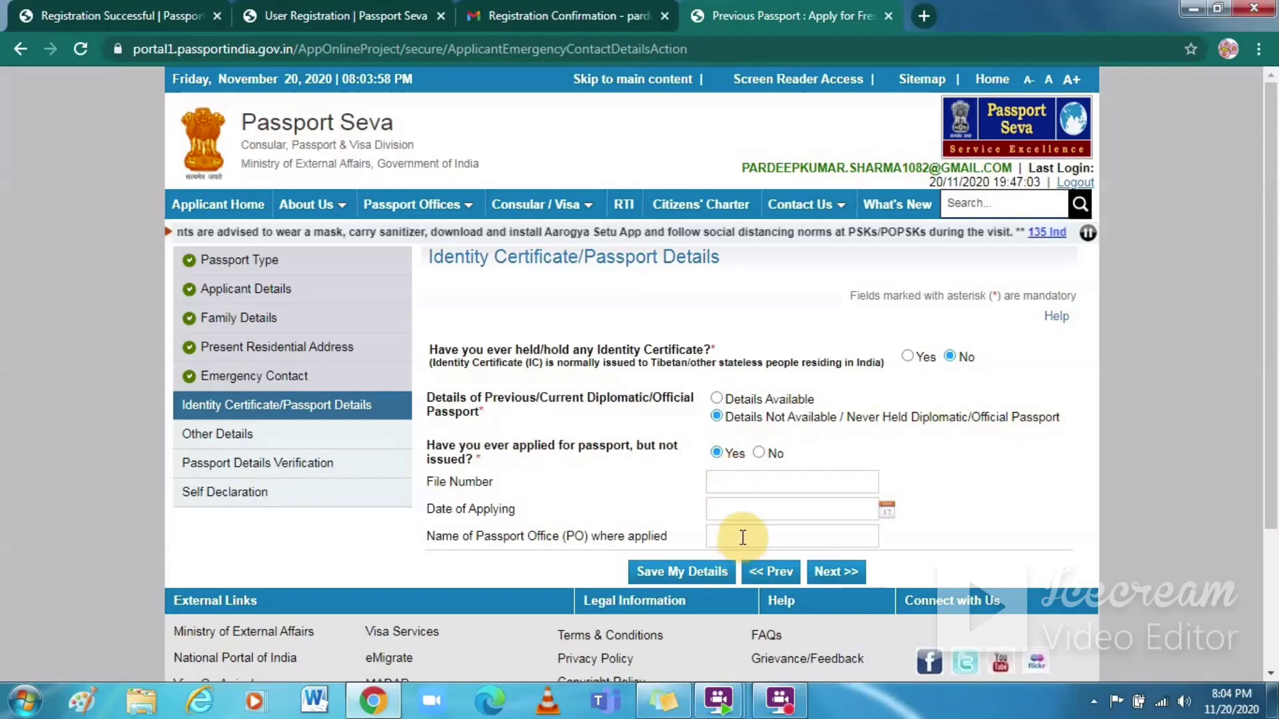
left_click(759, 453)
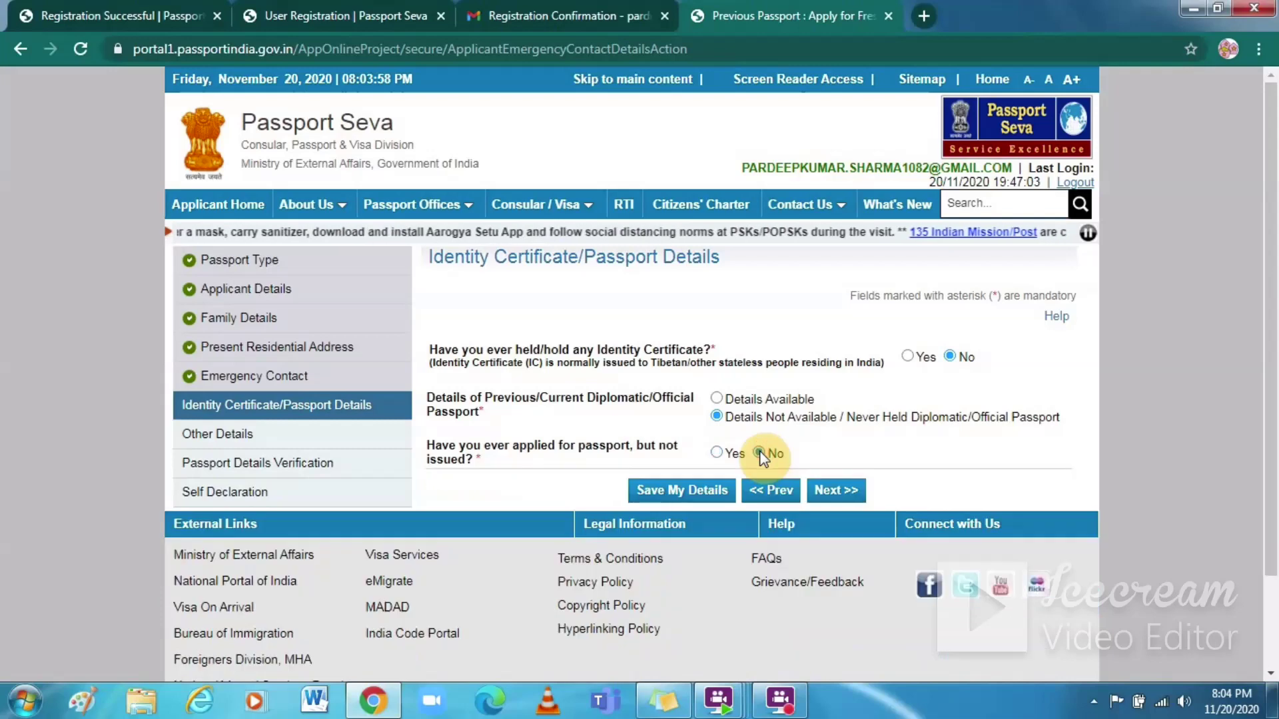
left_click(826, 493)
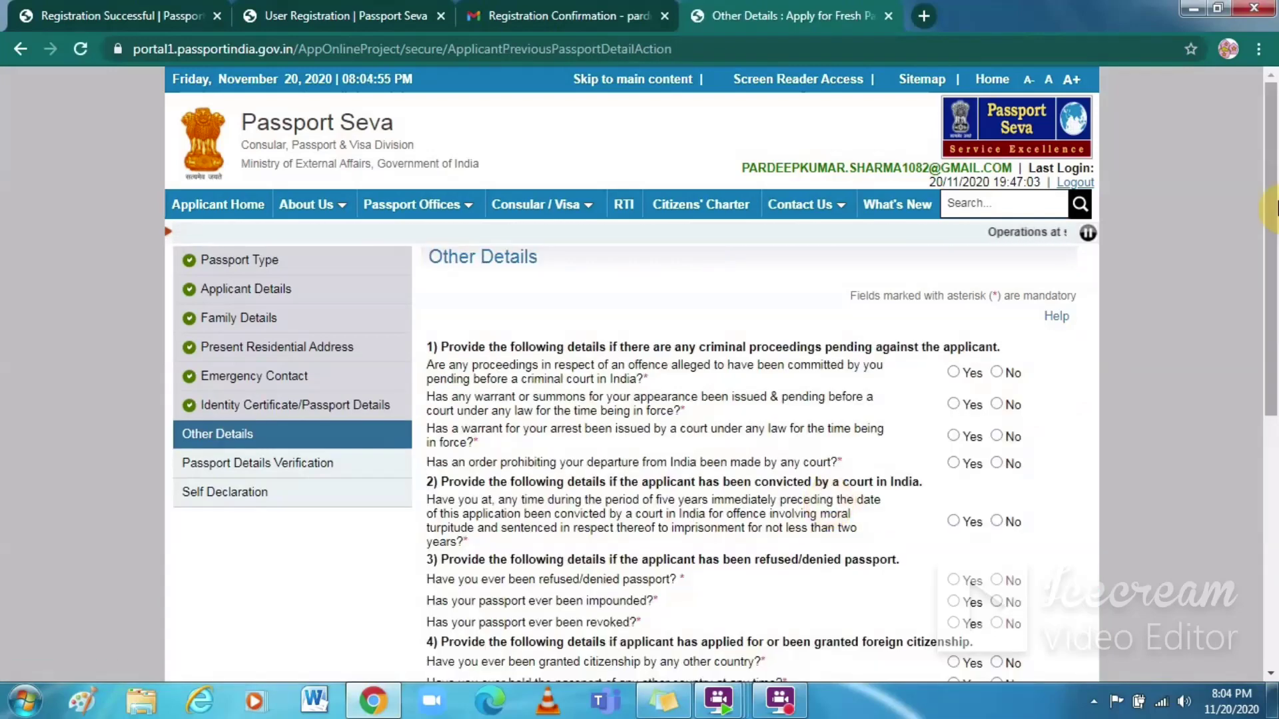
Step: Answer No to the criminal proceedings, warrant/summons, departure-prohibition and conviction questions
left_click_drag(1277, 207, 1272, 336)
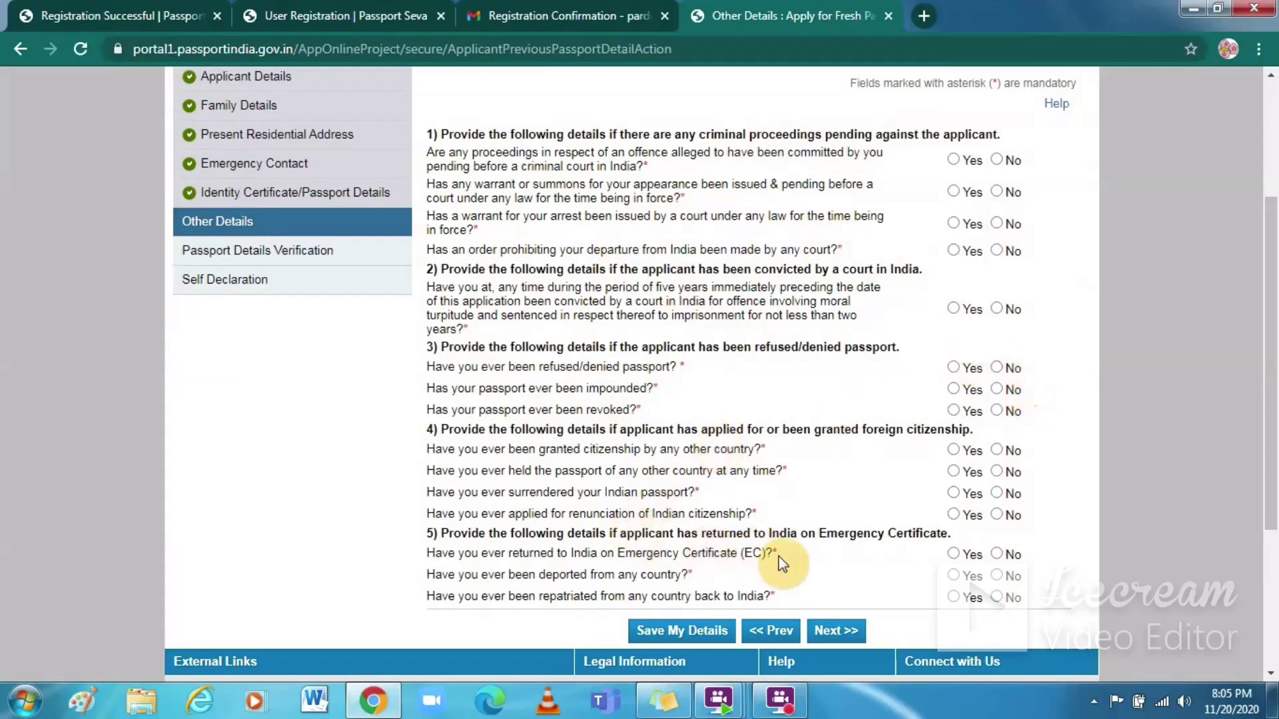
left_click(922, 613)
left_click(995, 160)
left_click(996, 193)
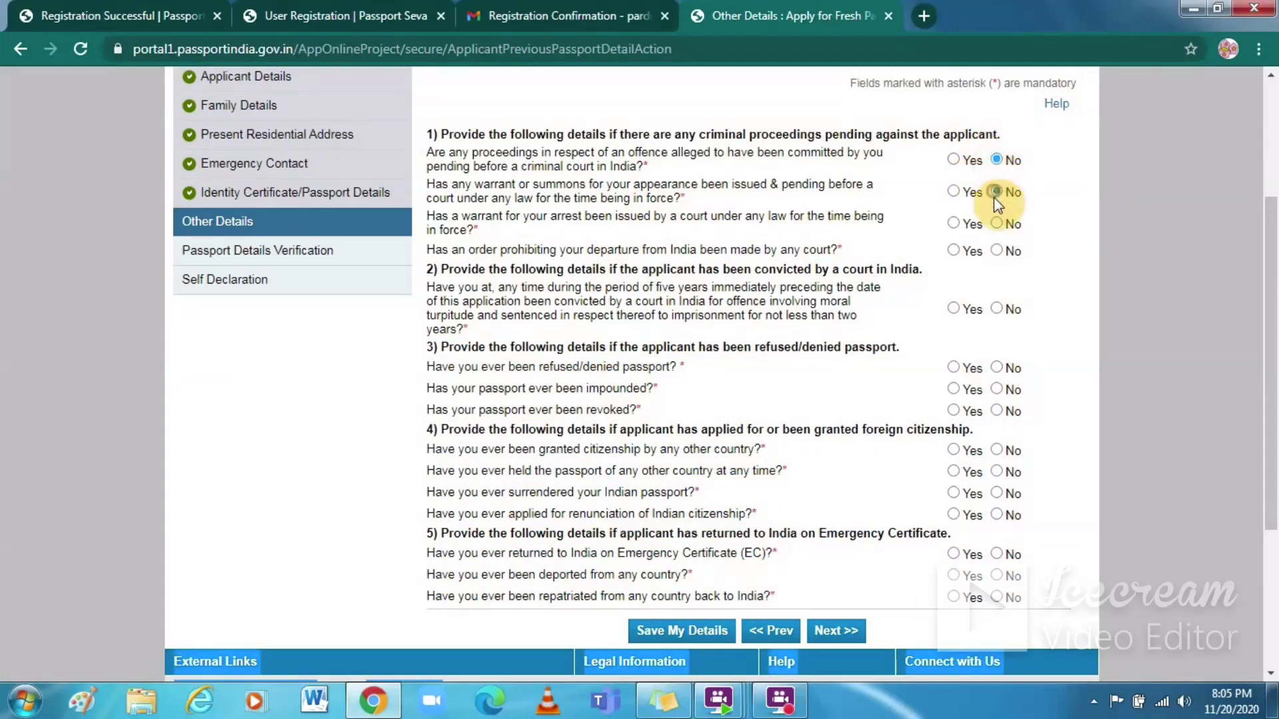
left_click(997, 252)
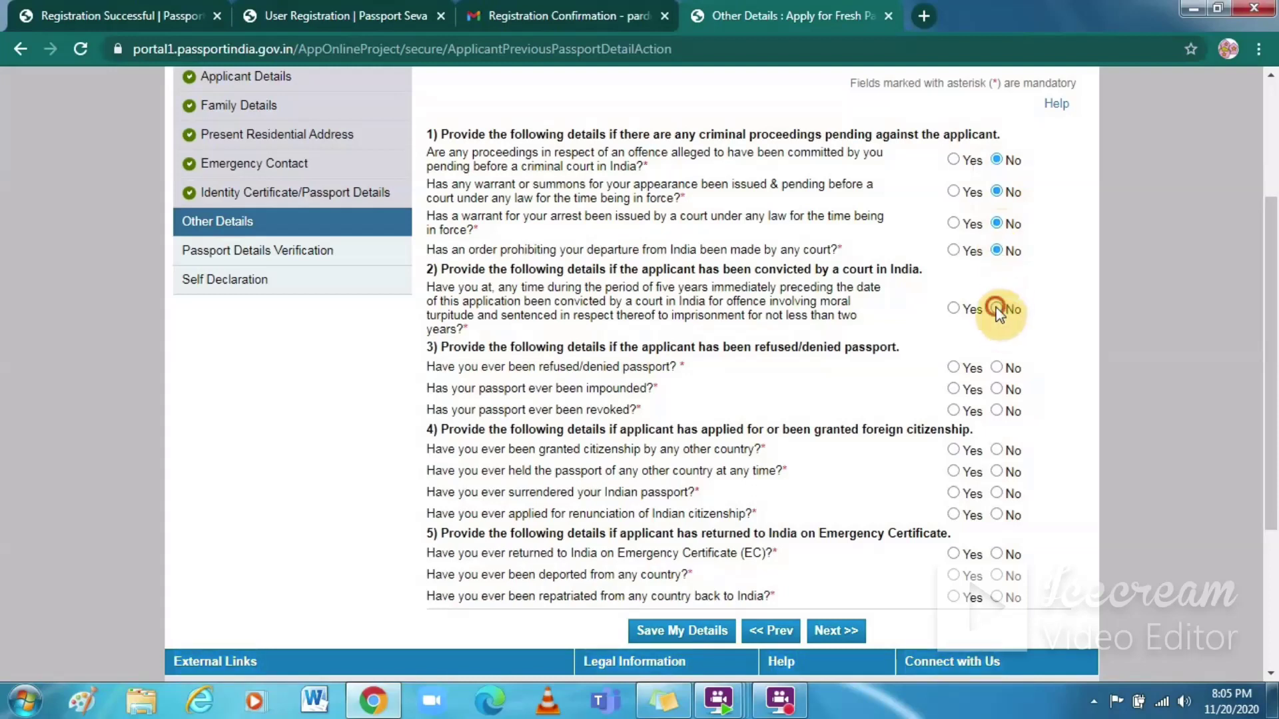
left_click(997, 312)
Step: Answer No to passport refusal, impounding, revocation, foreign passport and deportation, then save
left_click(995, 368)
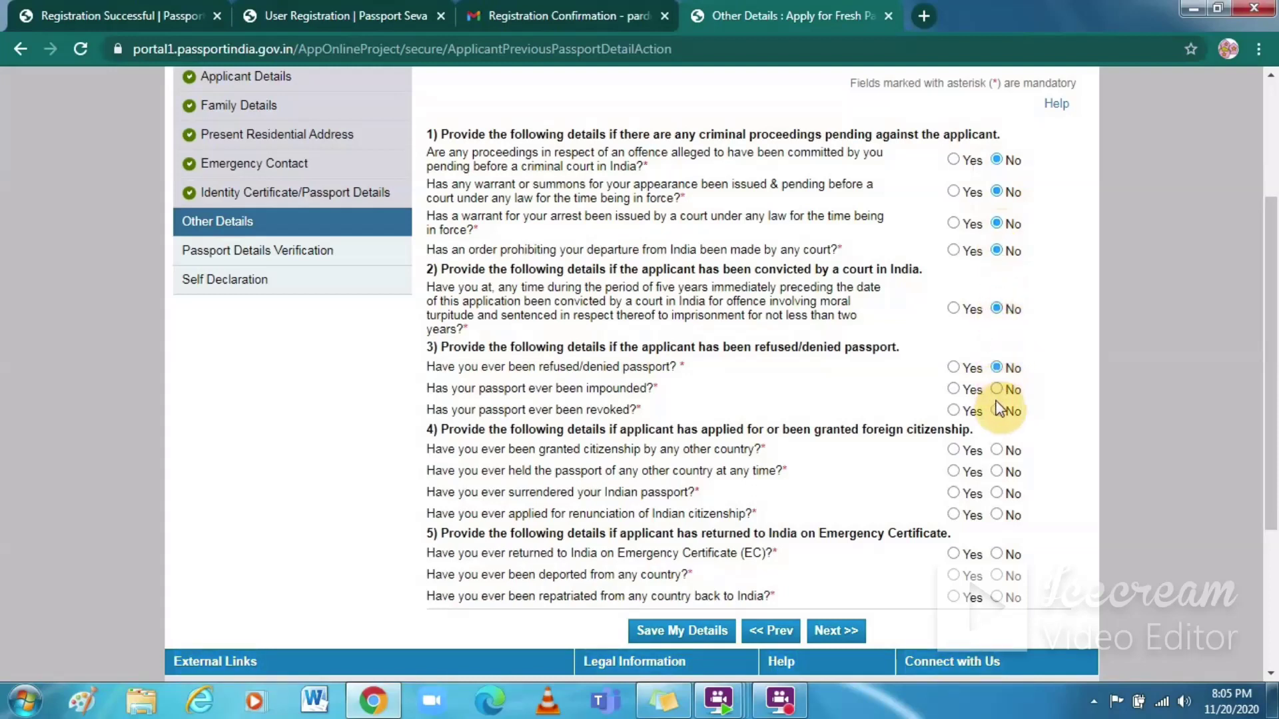
left_click(996, 390)
left_click(997, 407)
left_click(998, 472)
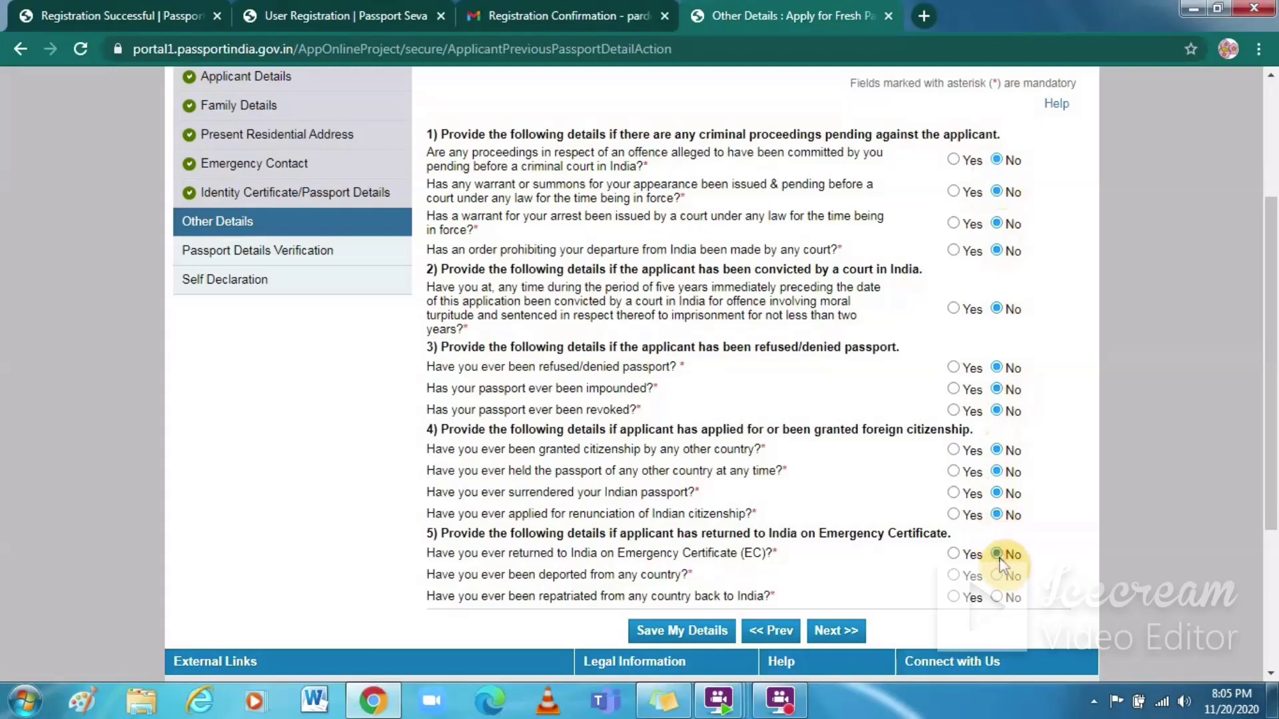
left_click(996, 577)
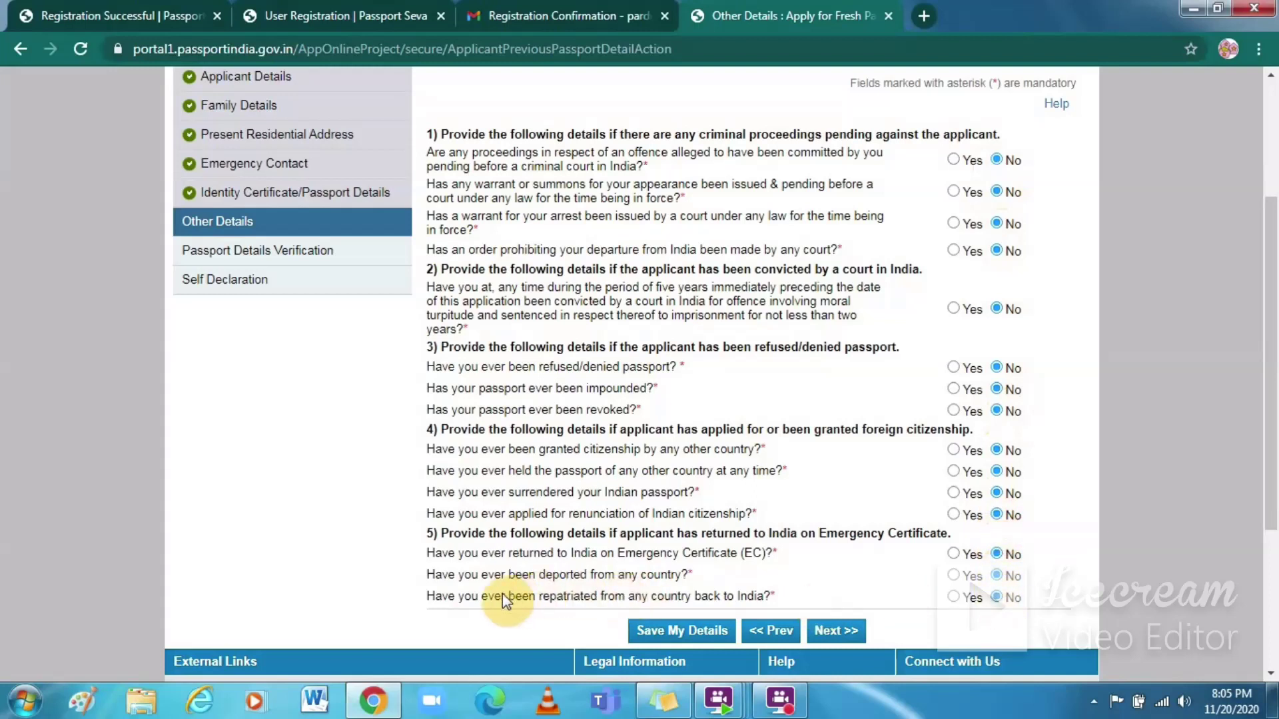
left_click(823, 636)
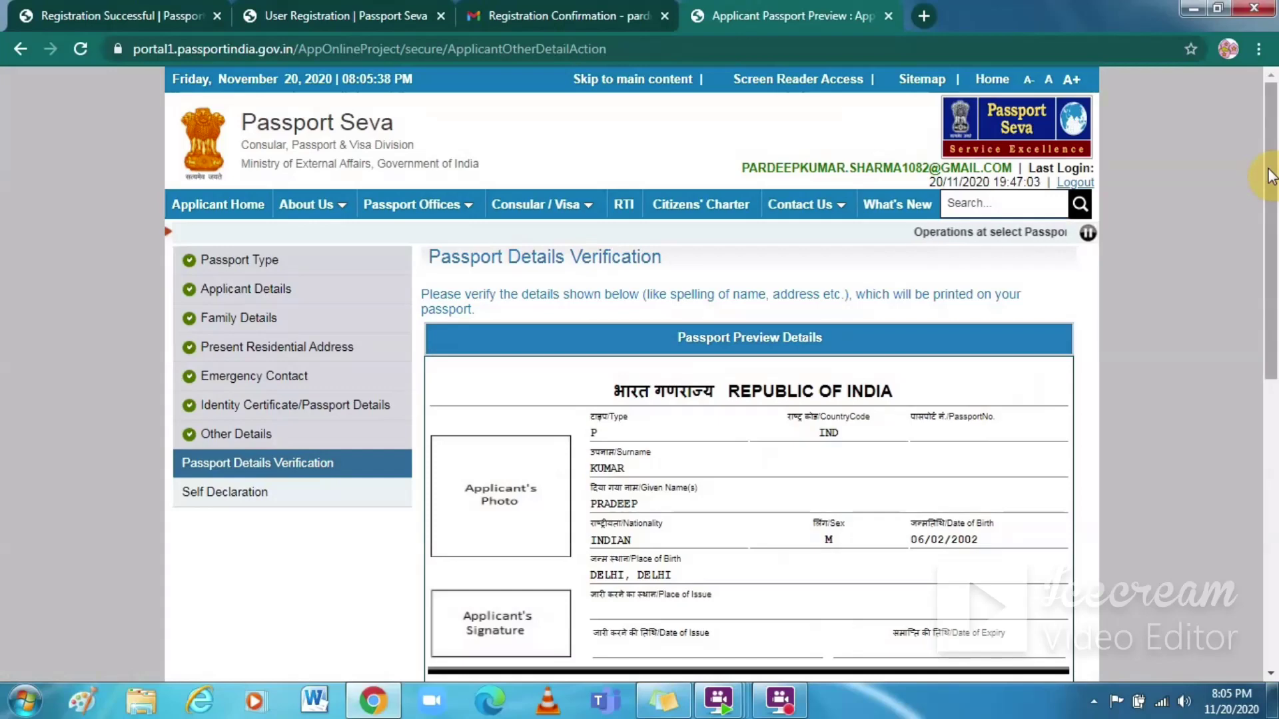
Step: Scroll through the Passport Details Verification preview and continue to Self Declaration
left_click_drag(1269, 177, 1252, 254)
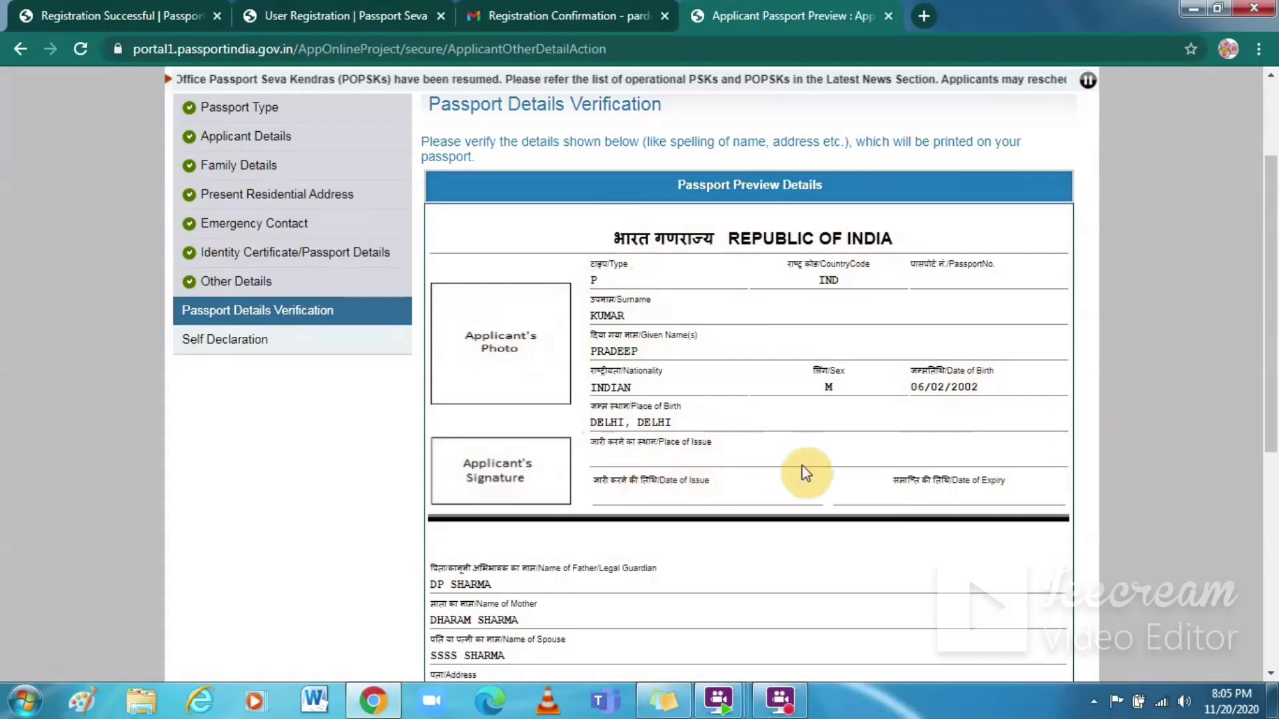
left_click_drag(1267, 288, 1263, 399)
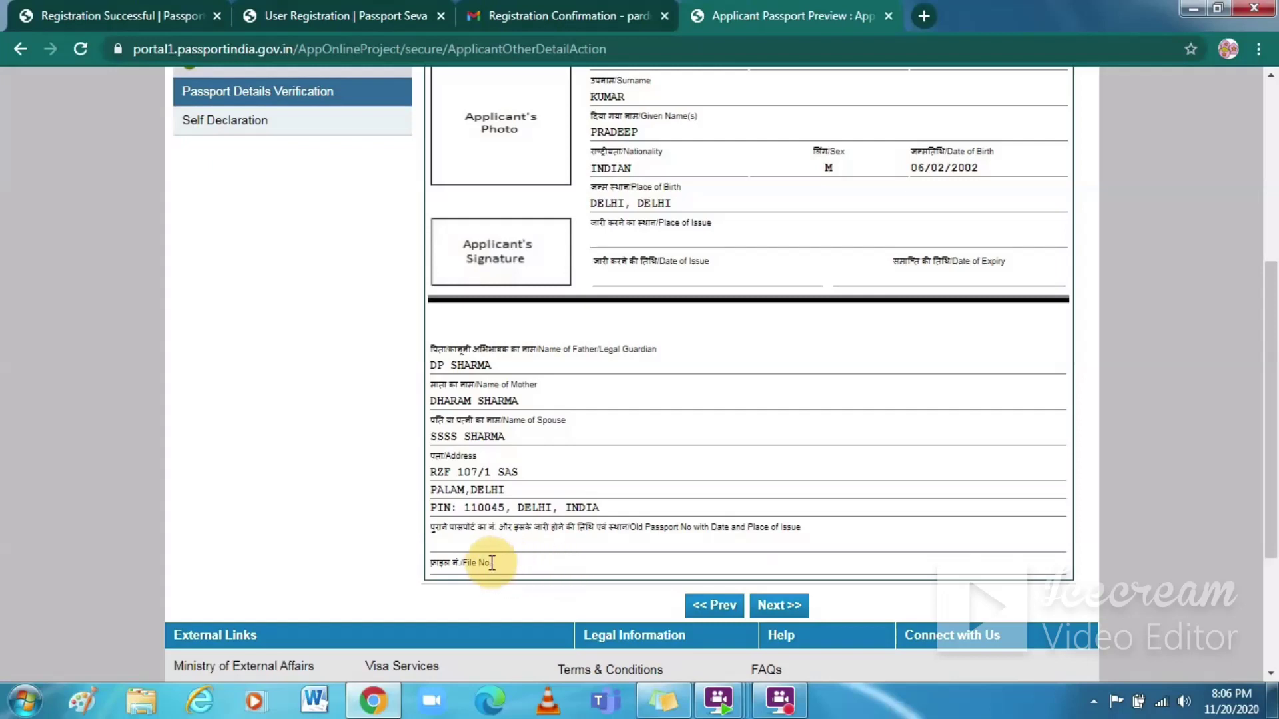
left_click(777, 608)
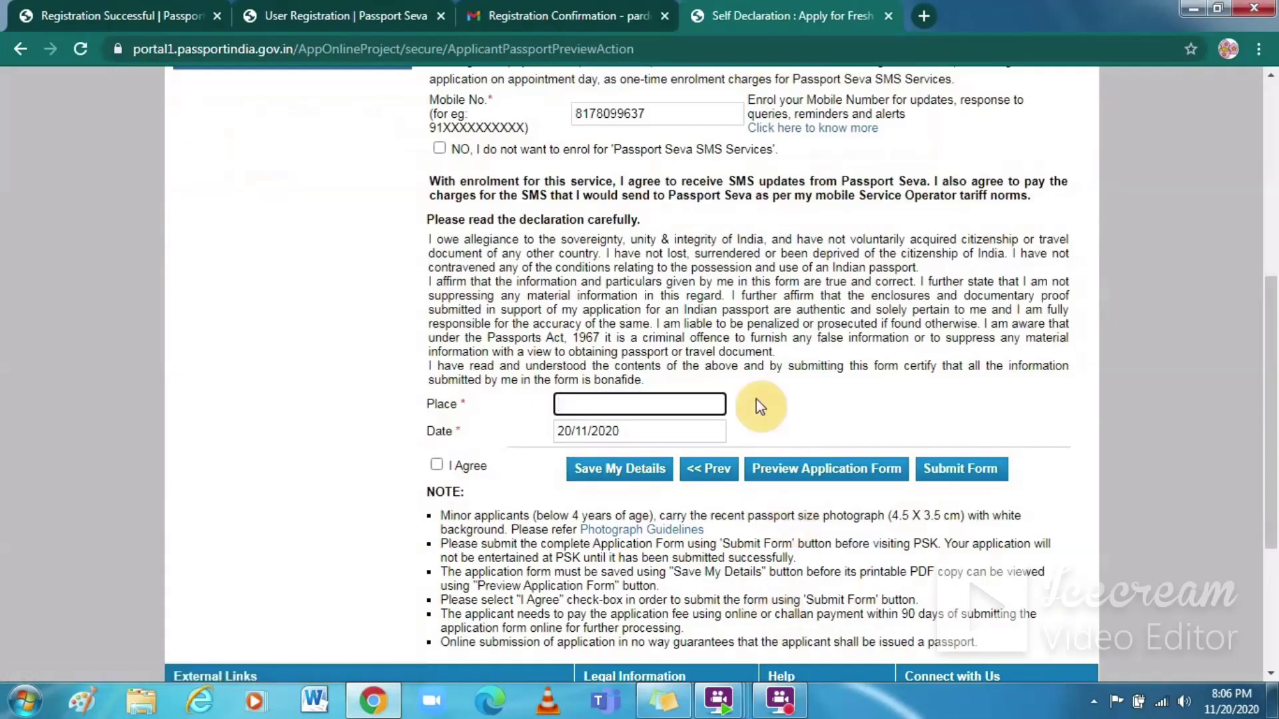
Step: Choose Aadhaar Card as proof of birth and proof of address, and opt Yes for SMS Services
left_click_drag(1272, 305, 1236, 69)
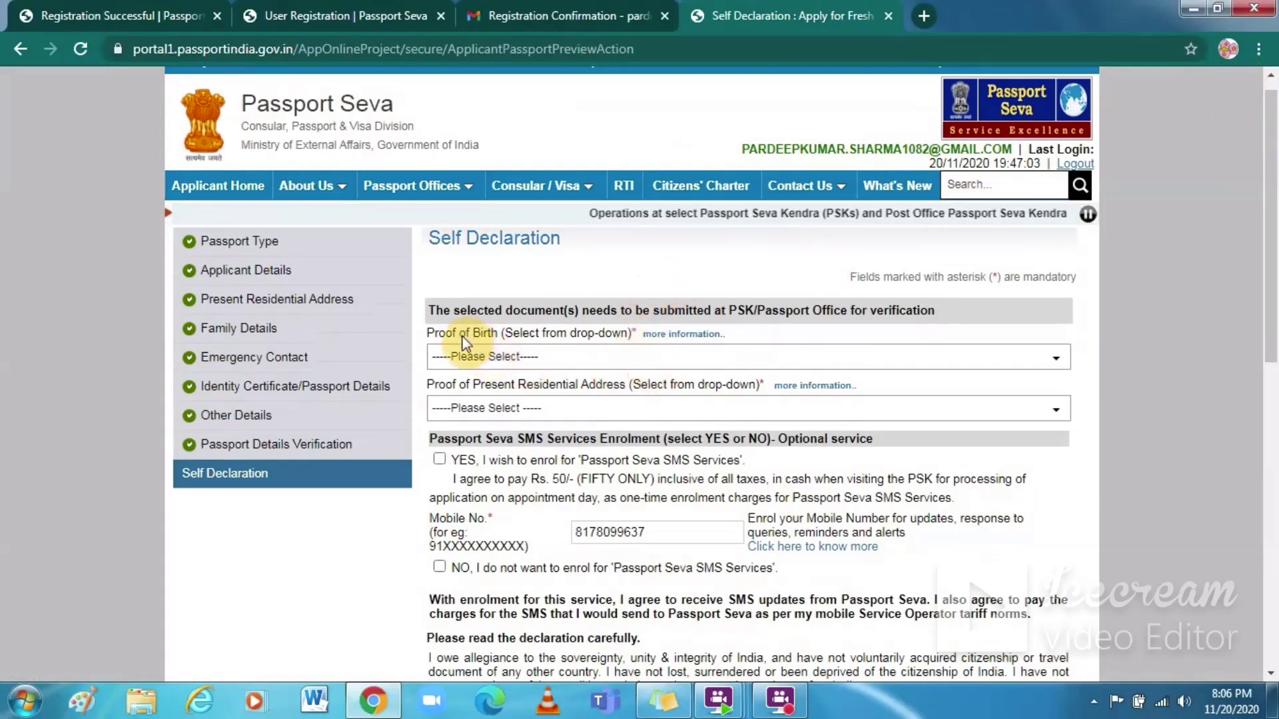
left_click(525, 359)
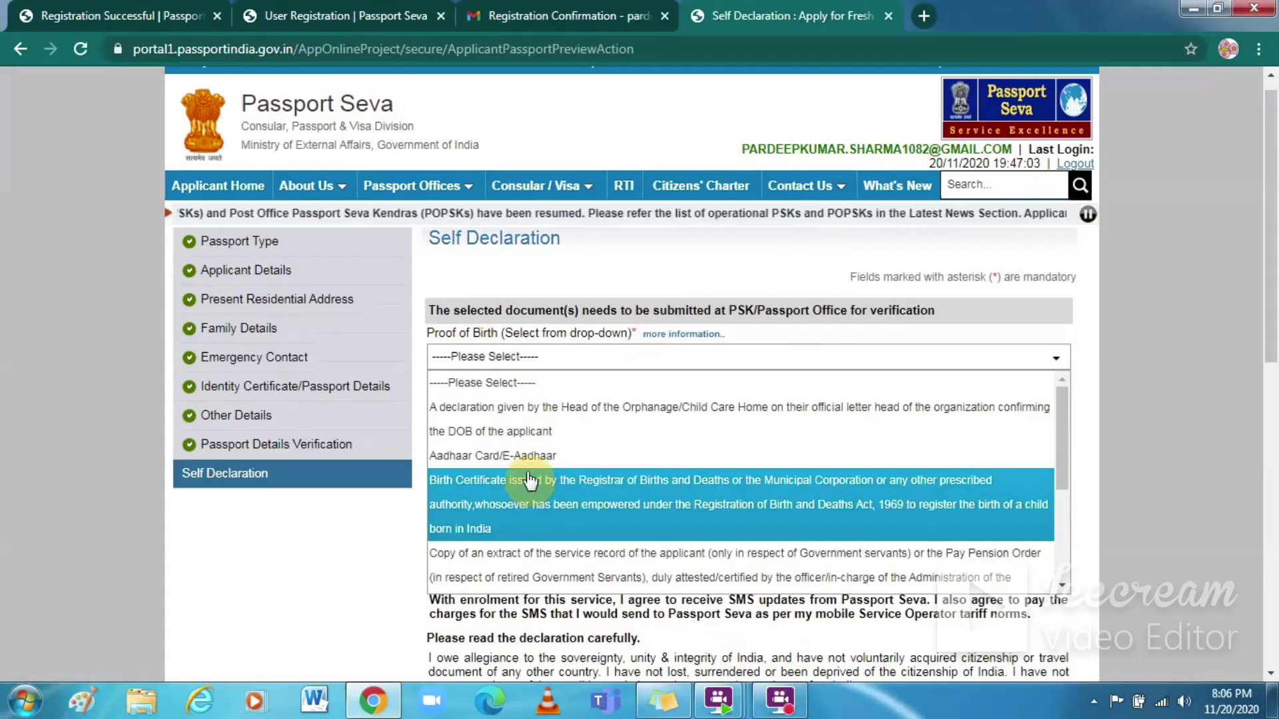
left_click(527, 457)
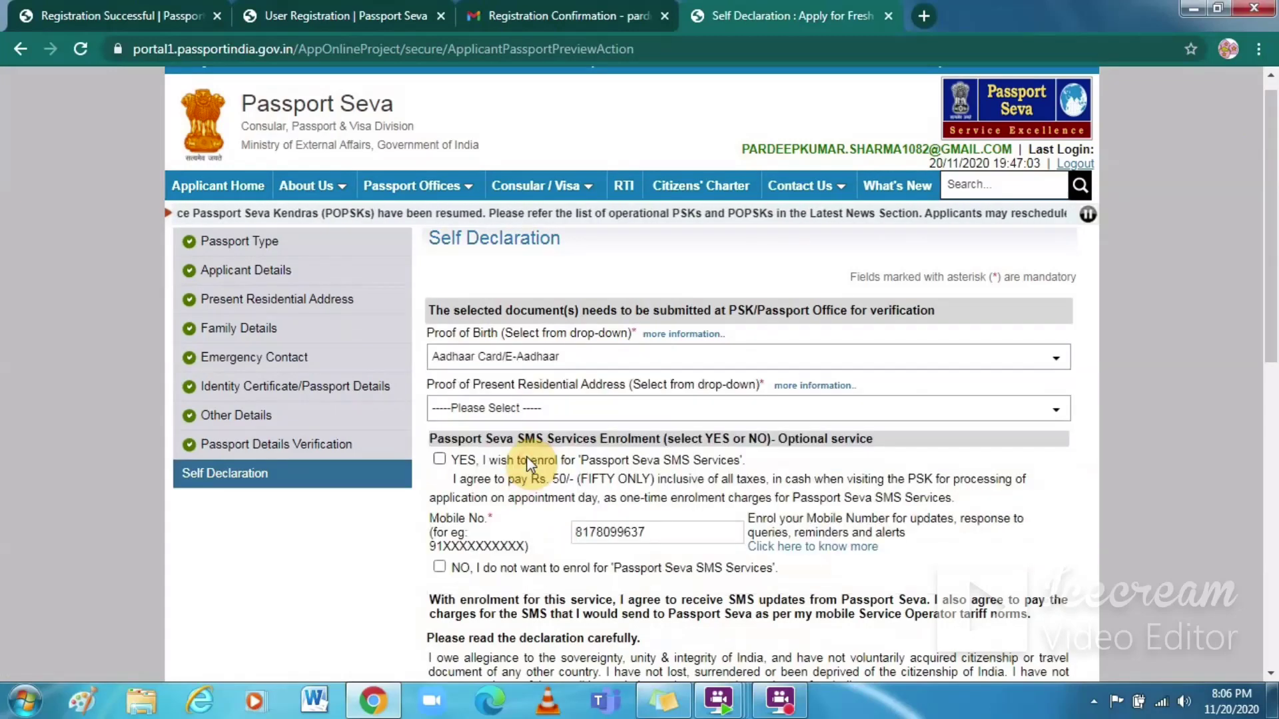
left_click(543, 414)
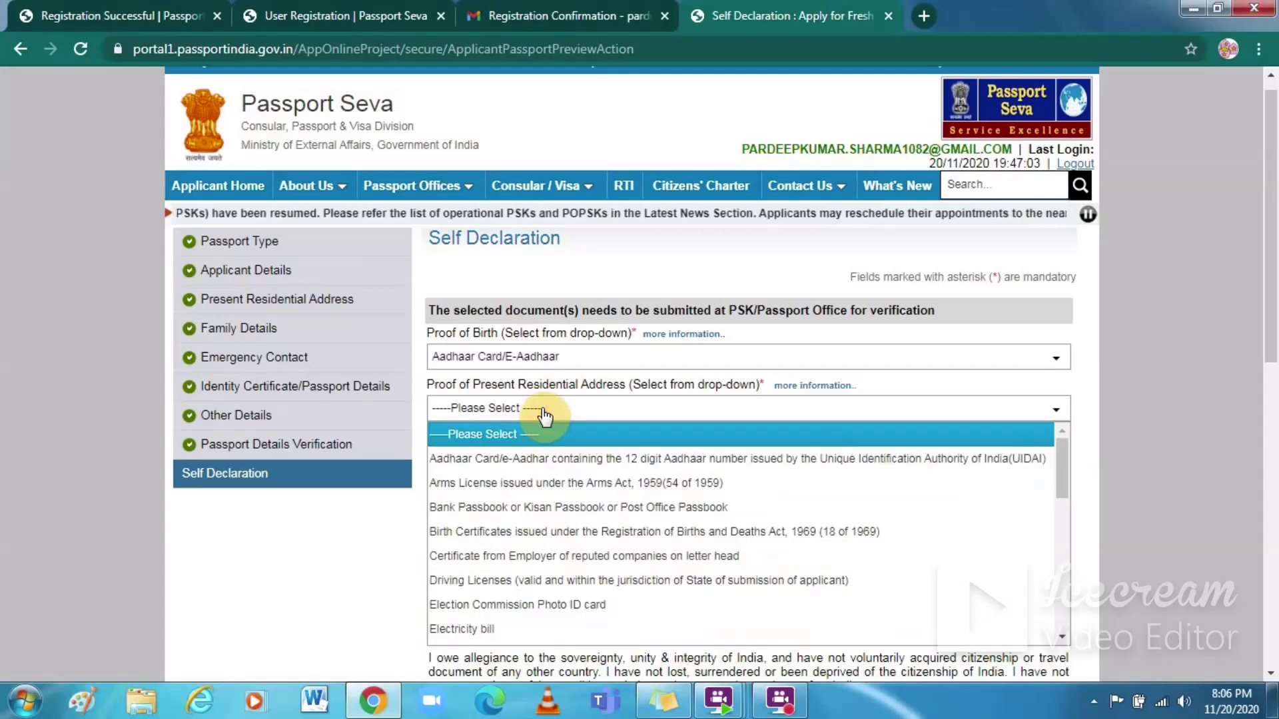
left_click(547, 459)
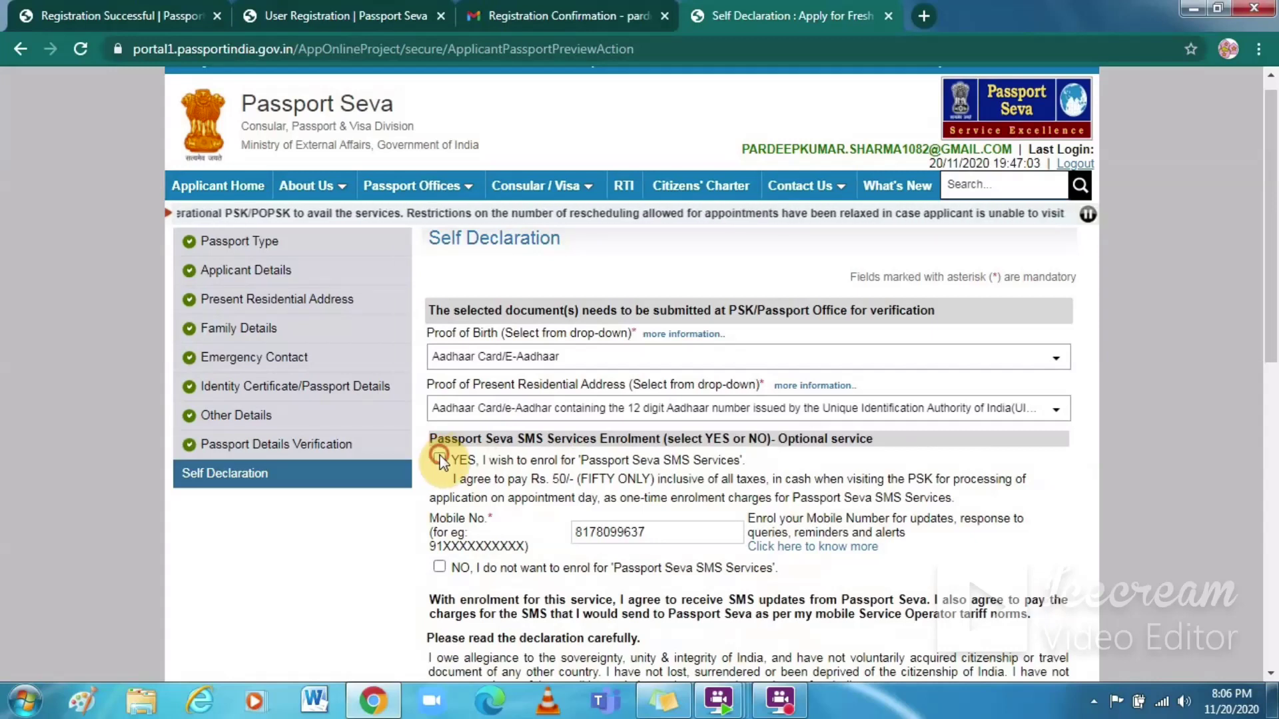
left_click(439, 460)
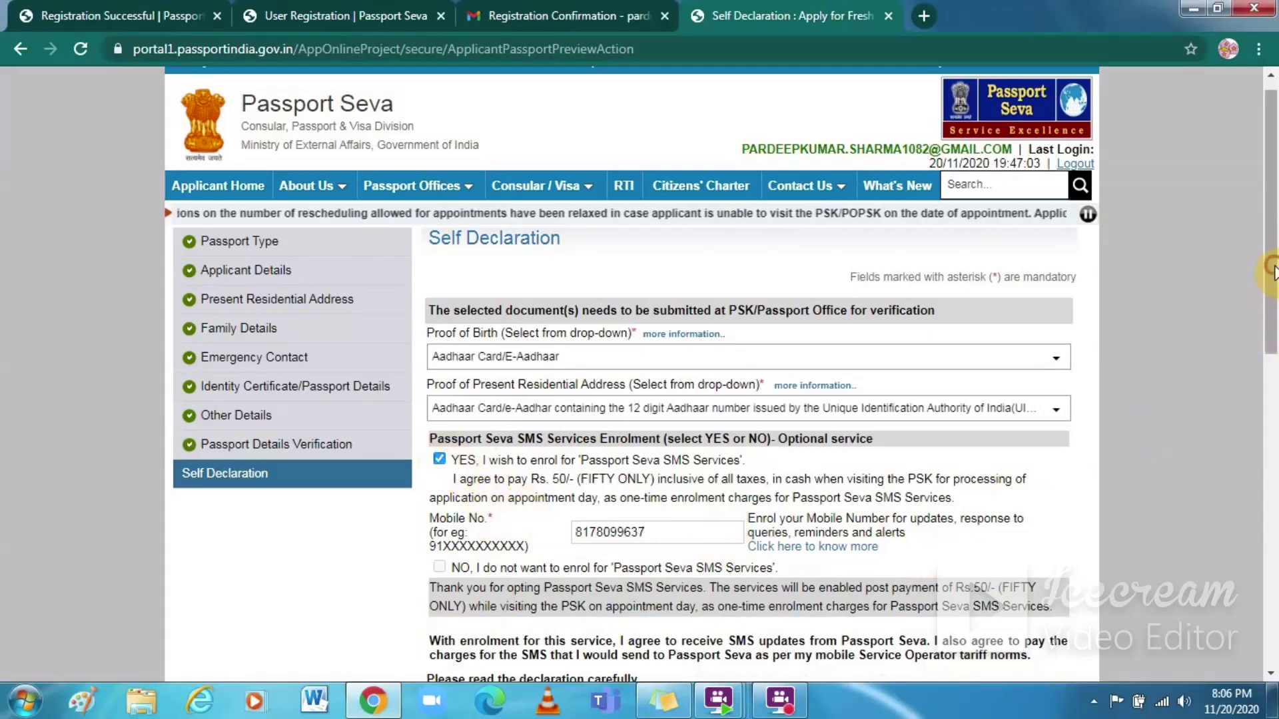
scroll(1271, 270, "down", 3)
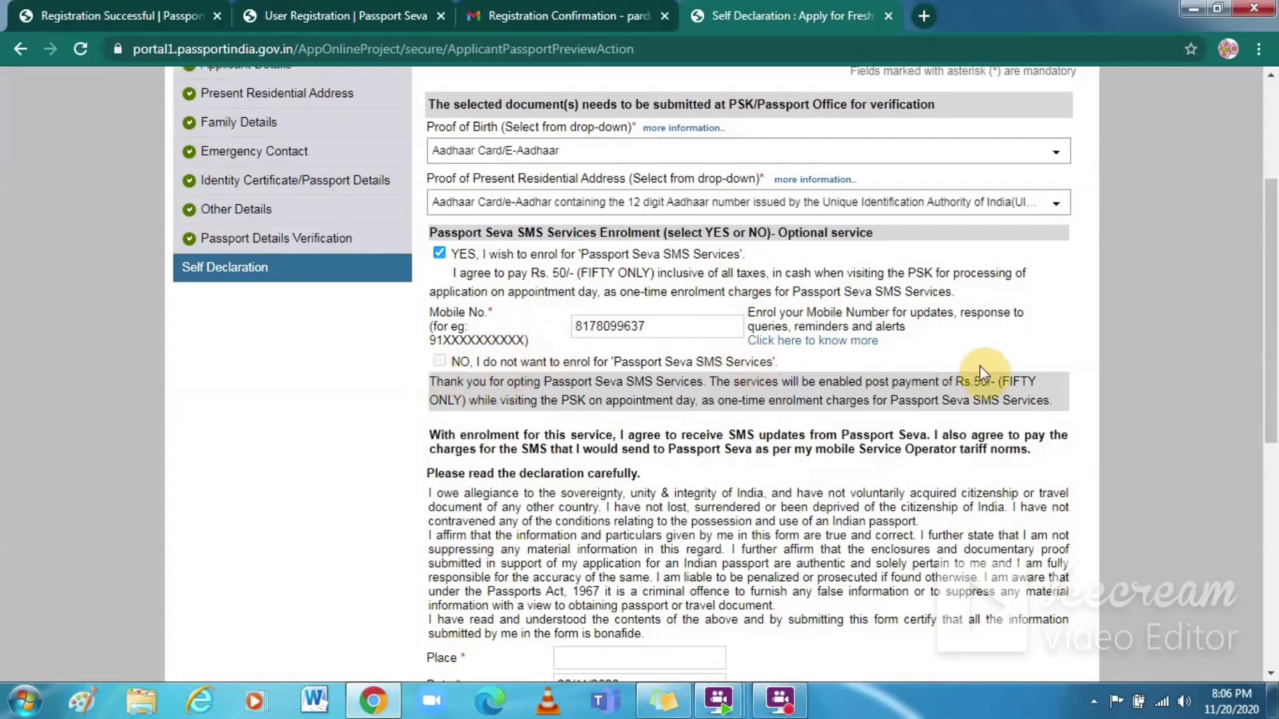
left_click_drag(1270, 320, 1263, 462)
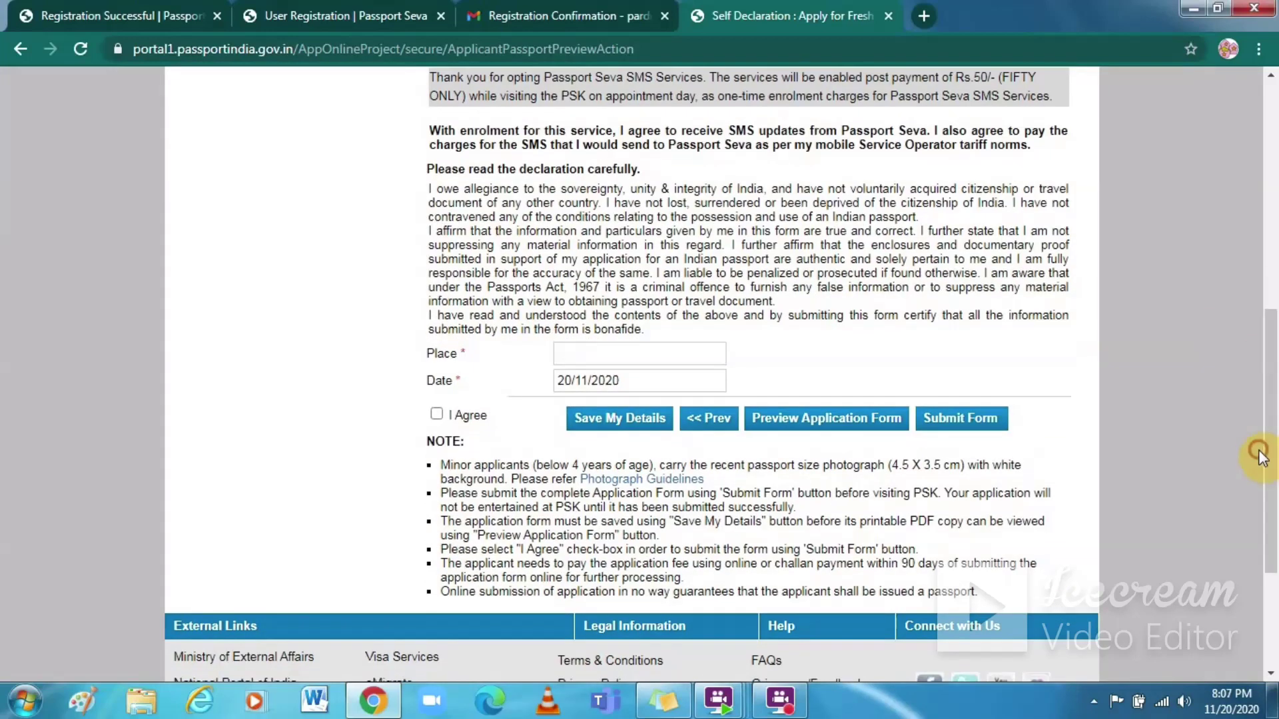
Step: Set the declaration place to PALAM and accept the self declaration
left_click(586, 358)
left_click(585, 389)
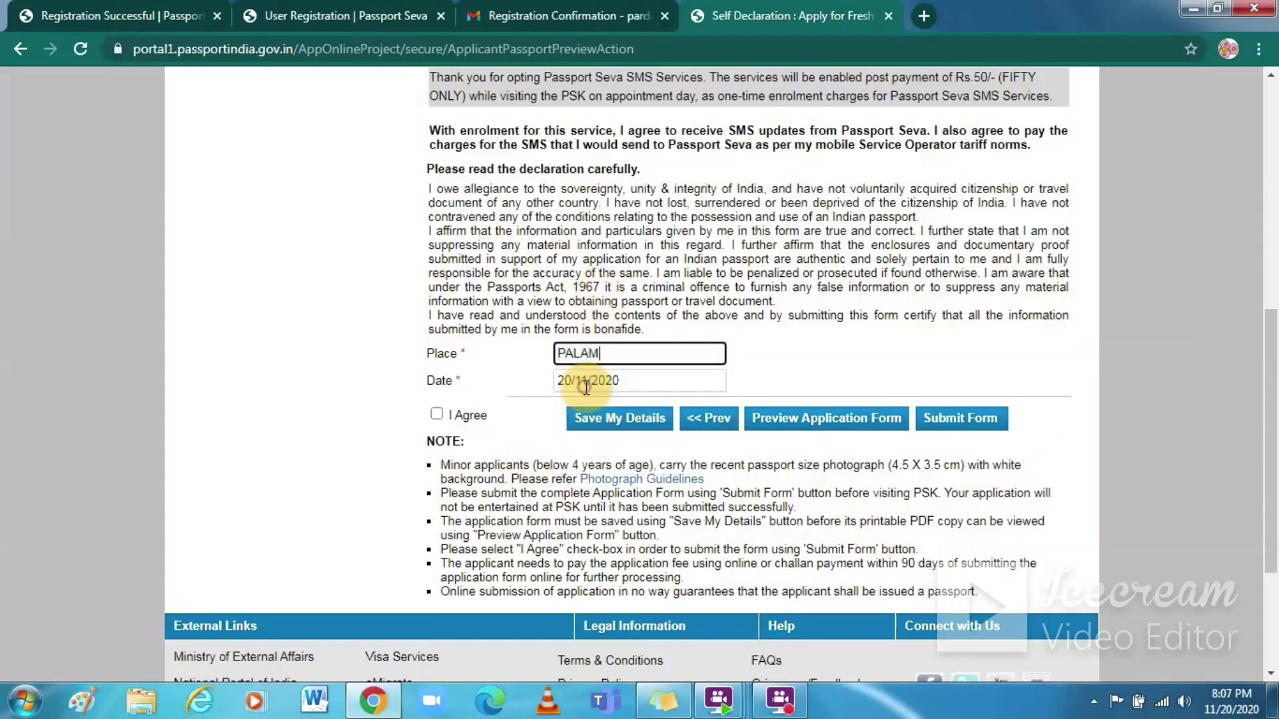
left_click(437, 417)
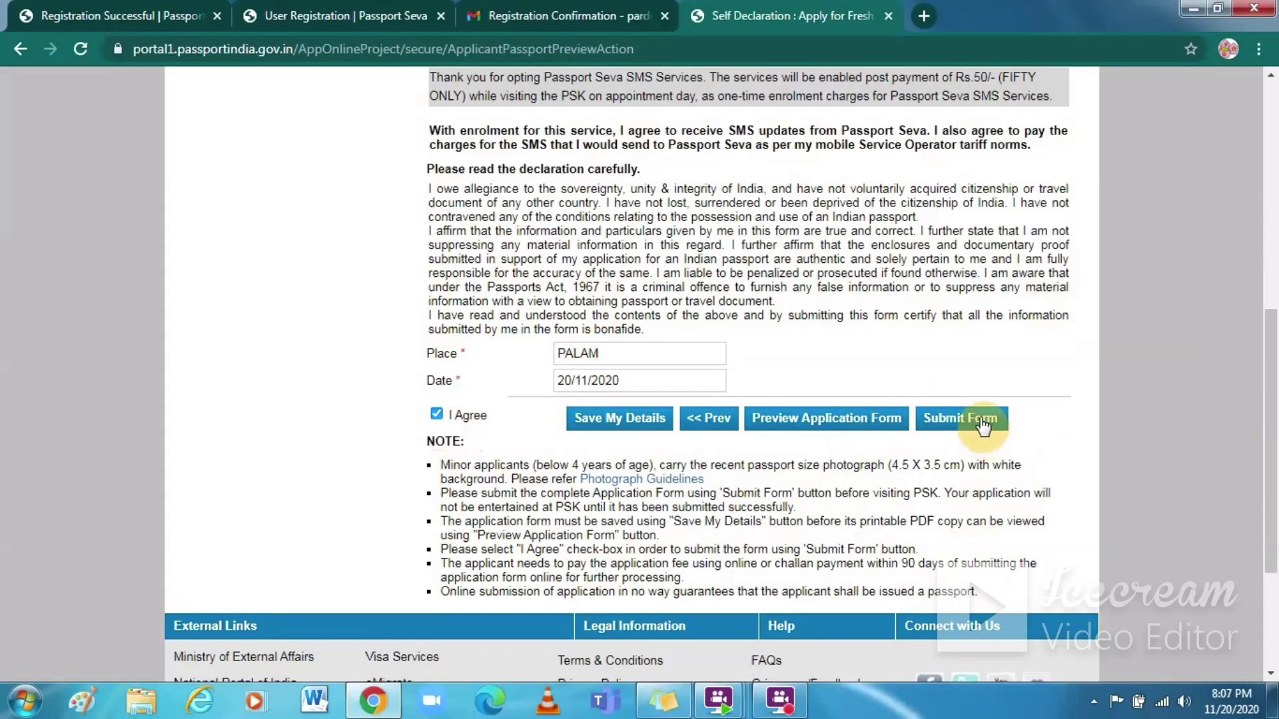
Step: Save the application details and open the application form preview
left_click(863, 431)
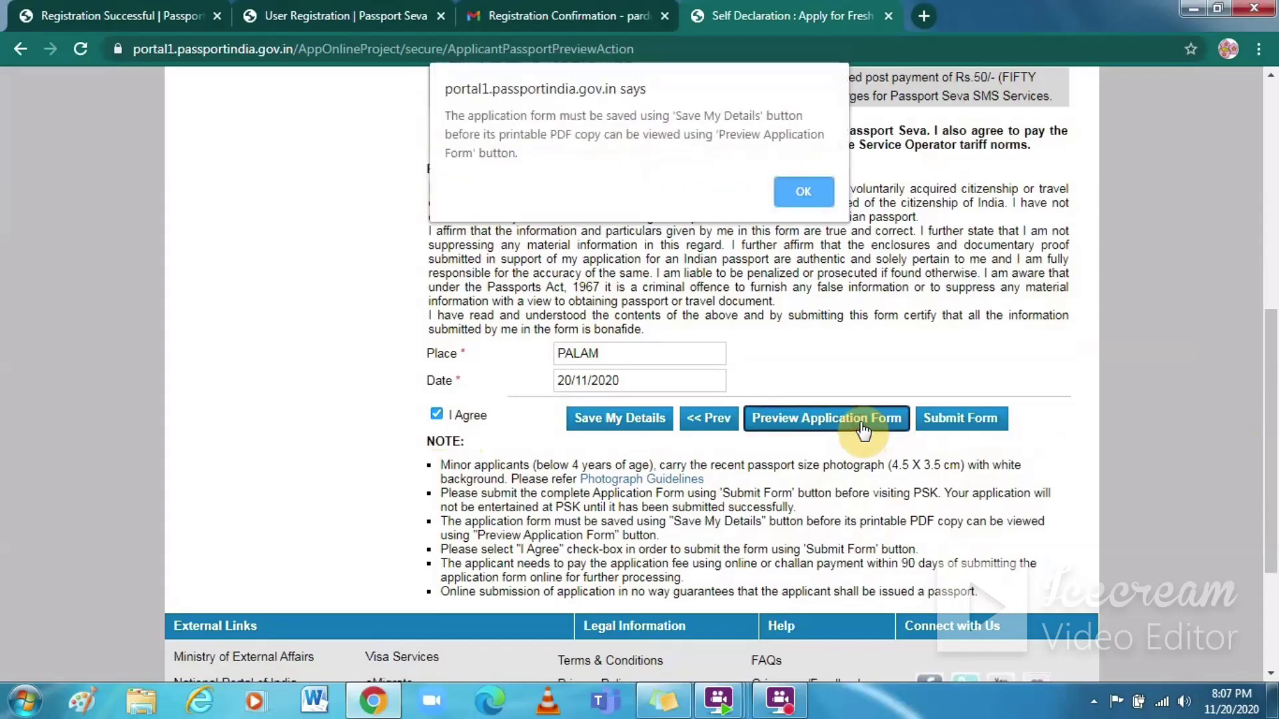
left_click(802, 197)
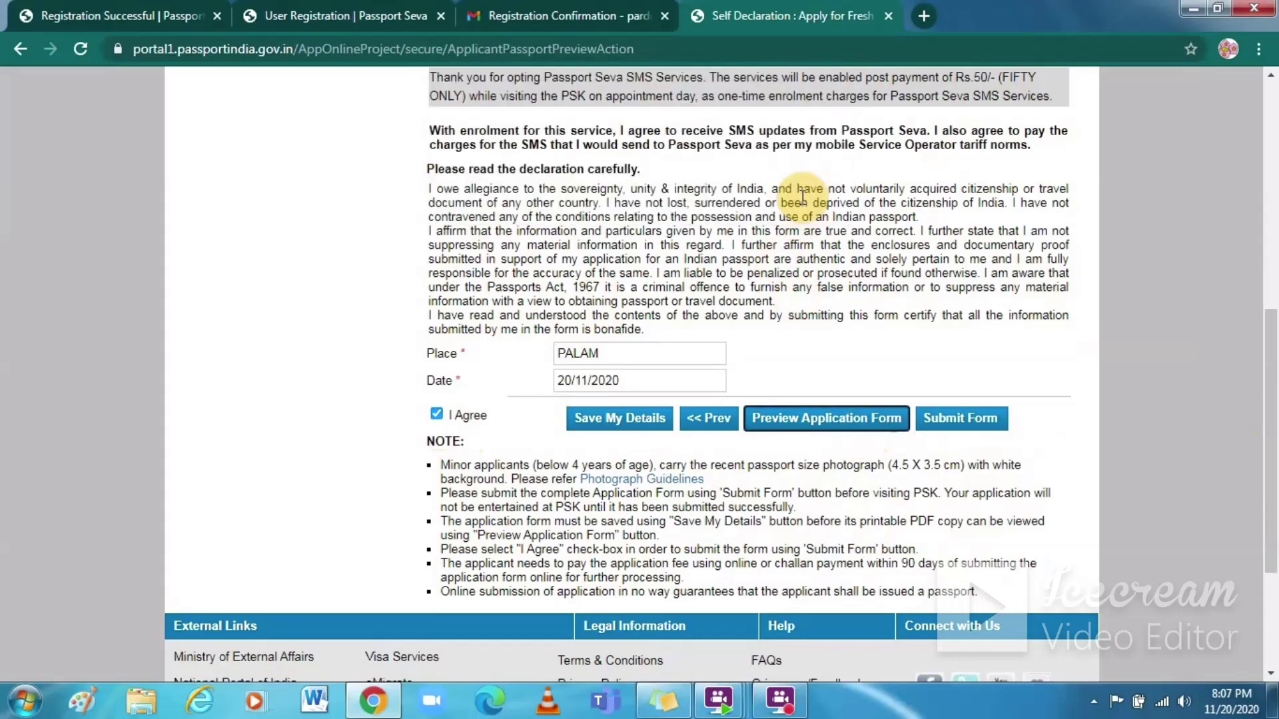
left_click(638, 421)
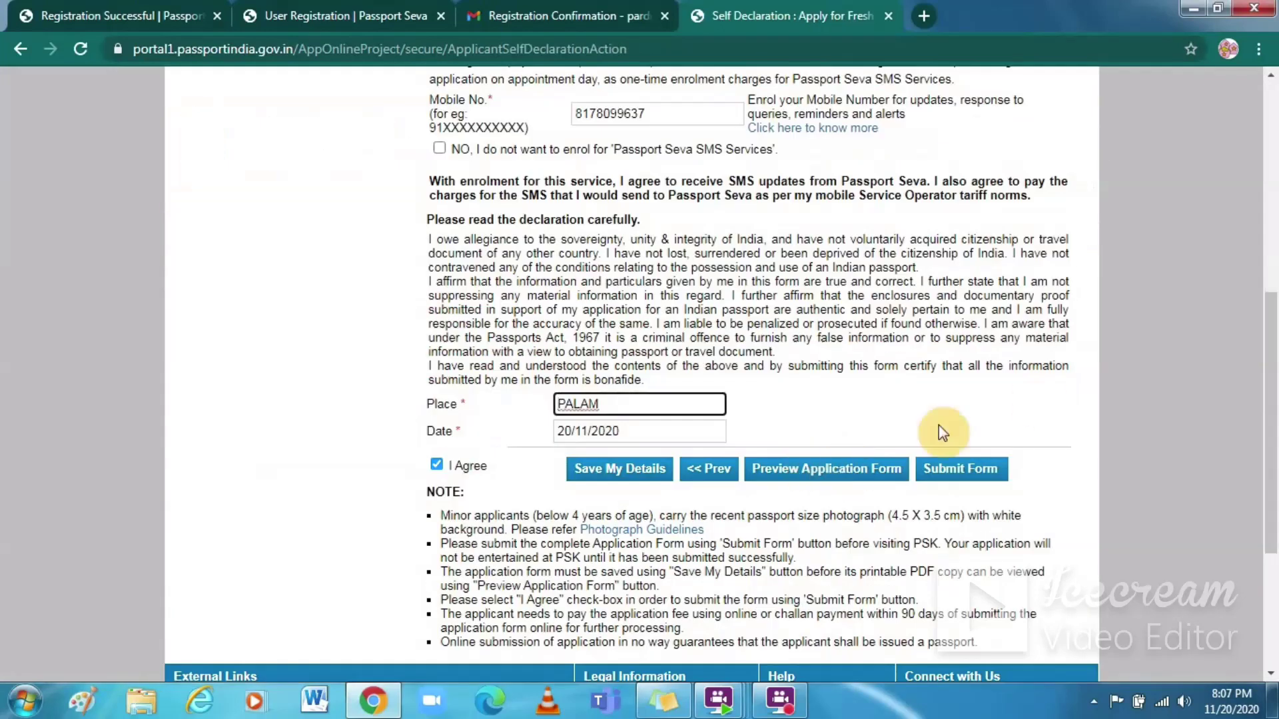
left_click(849, 473)
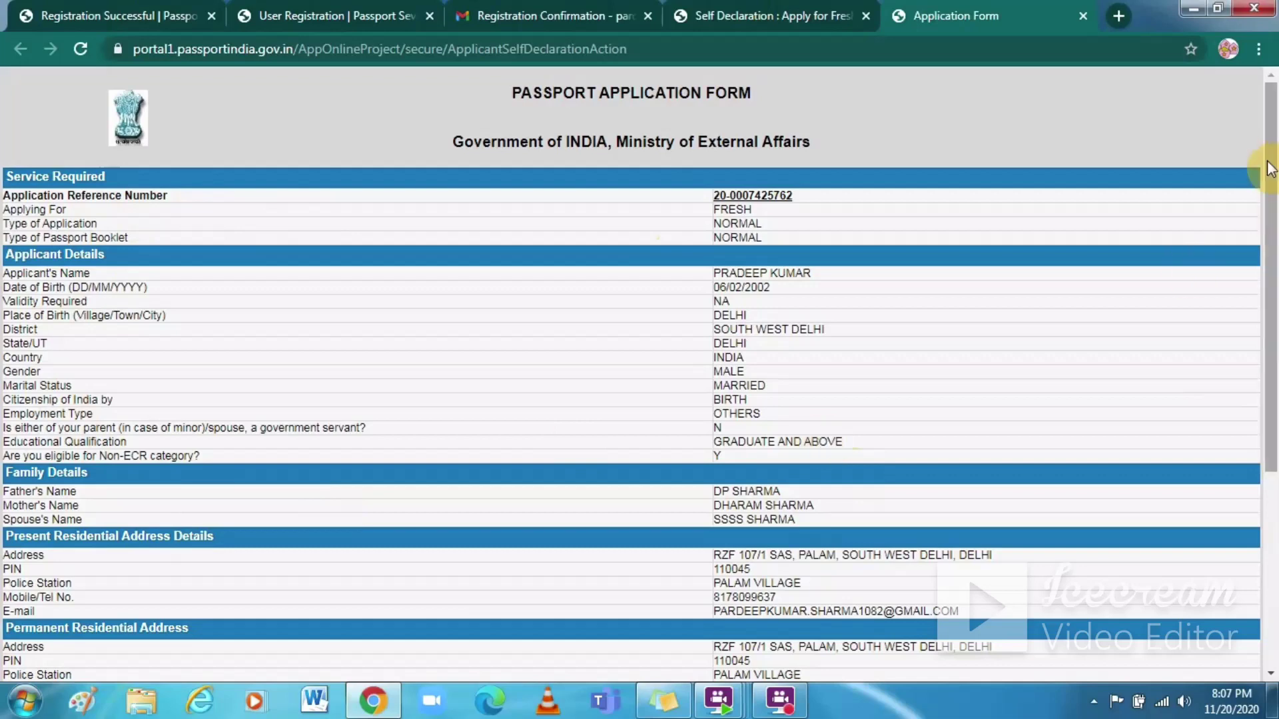
Step: Scroll through the application form preview, start printing it, then cancel the print dialog
left_click_drag(1272, 176, 1259, 528)
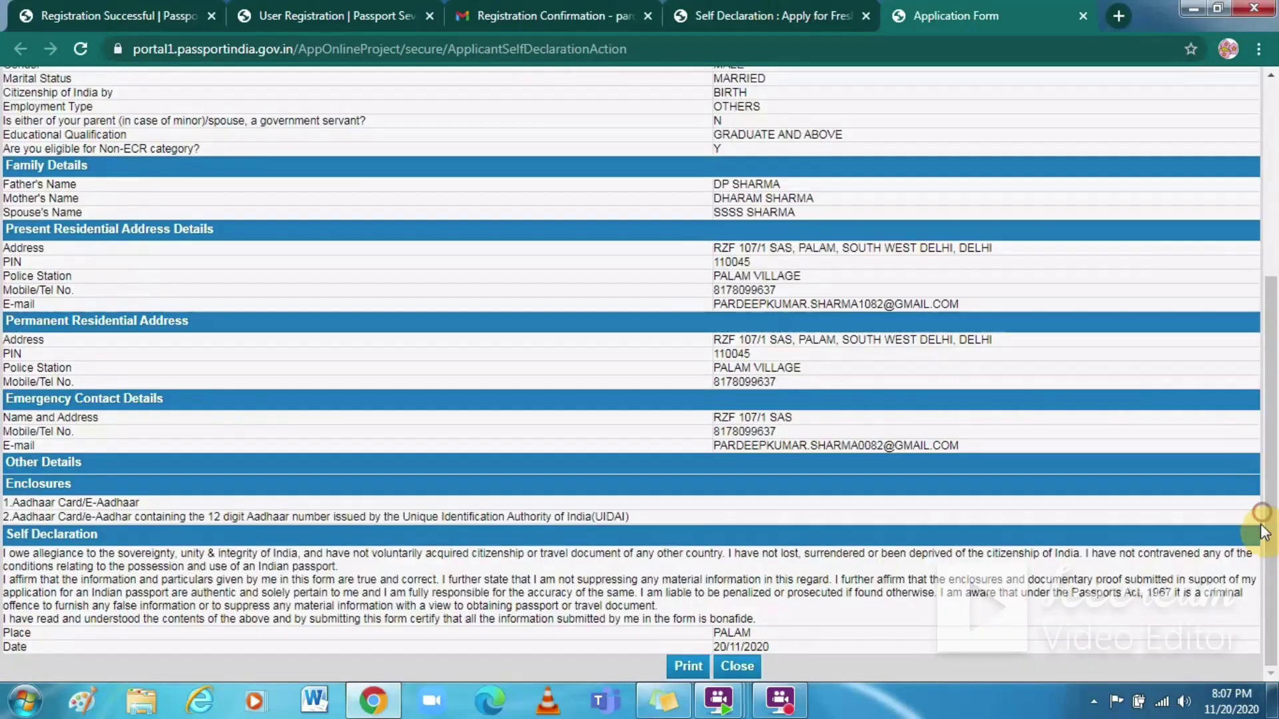
left_click(684, 667)
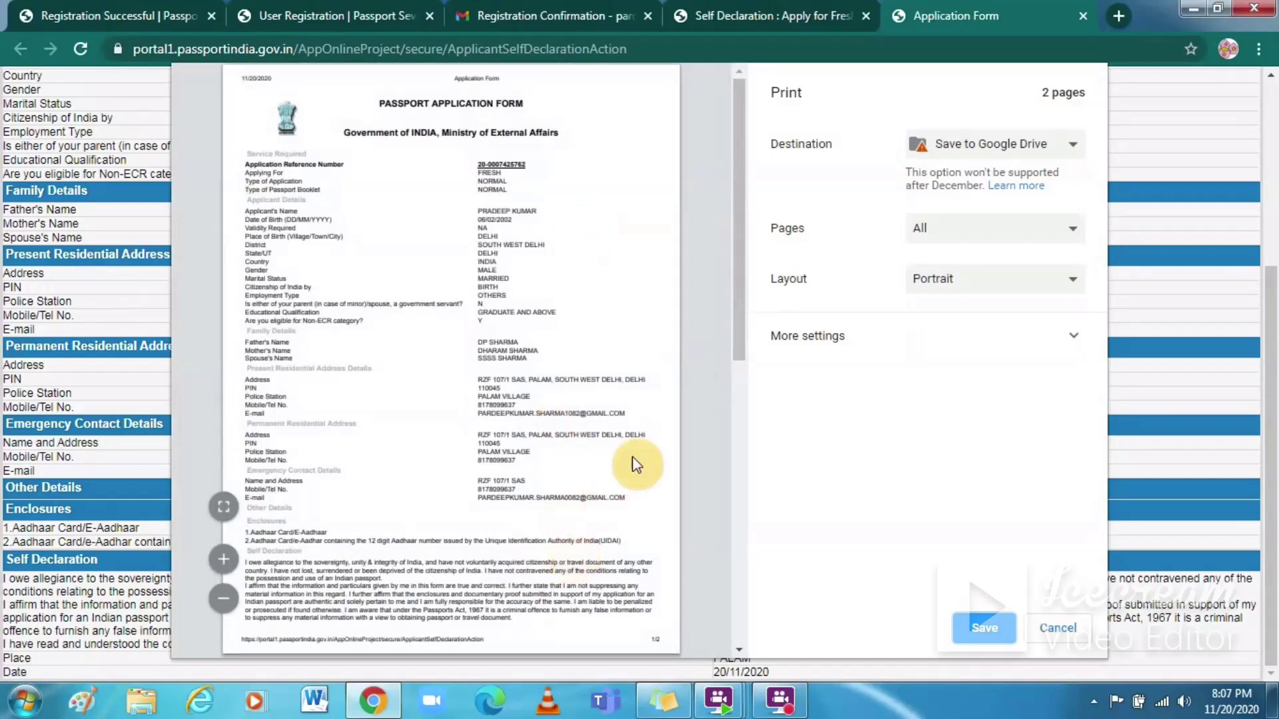
left_click(1052, 630)
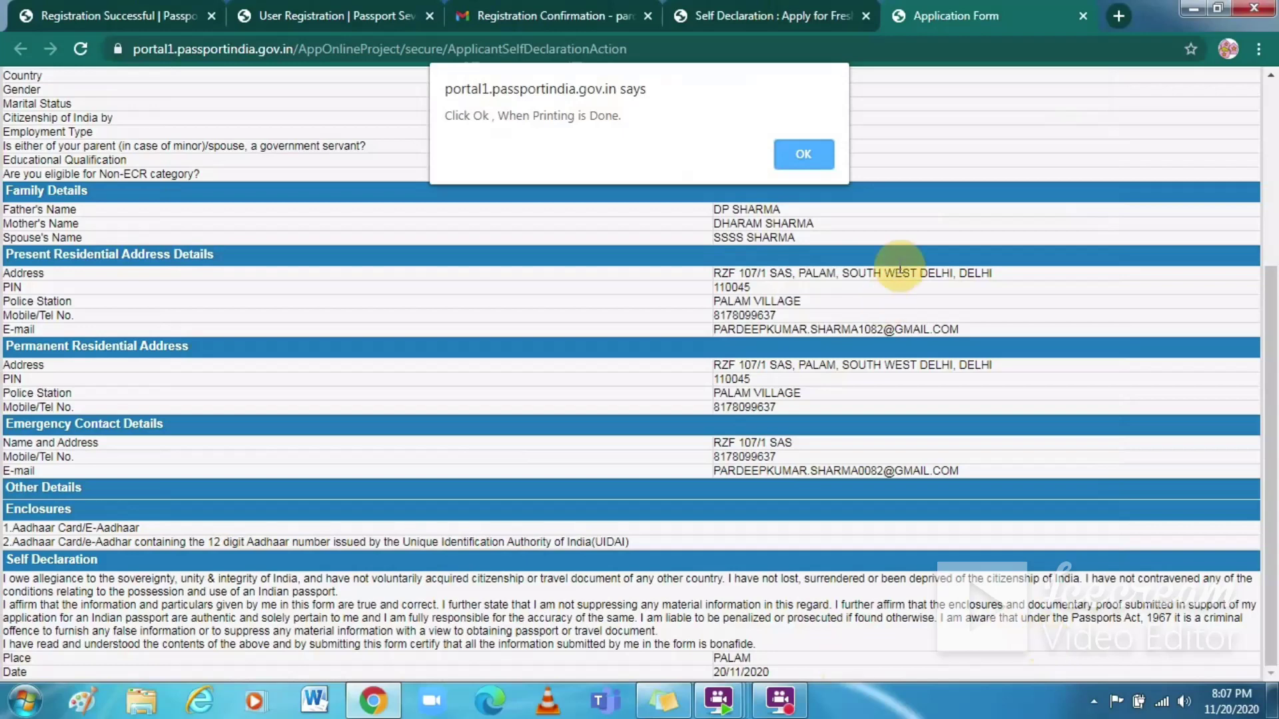
left_click(804, 158)
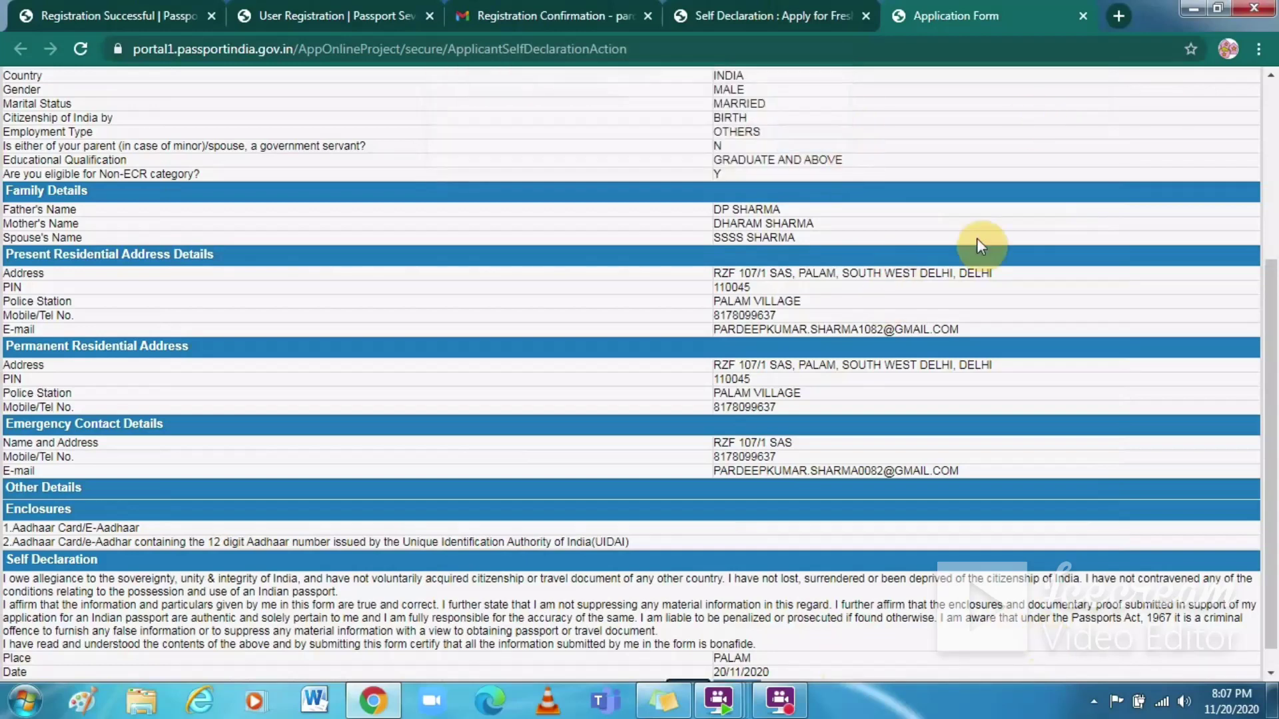
left_click_drag(1272, 362, 1261, 518)
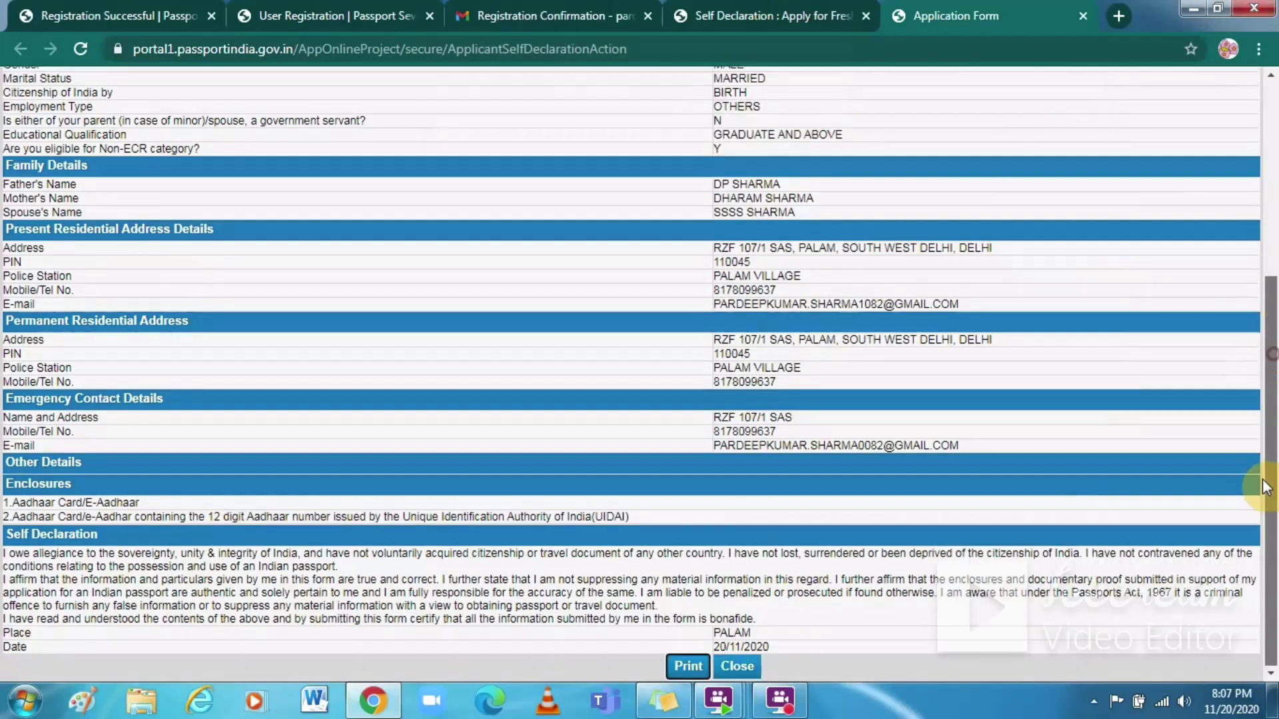
Step: Submit the application form, choose Online Payment, and continue to the RPO Delhi appointment slots
left_click(737, 666)
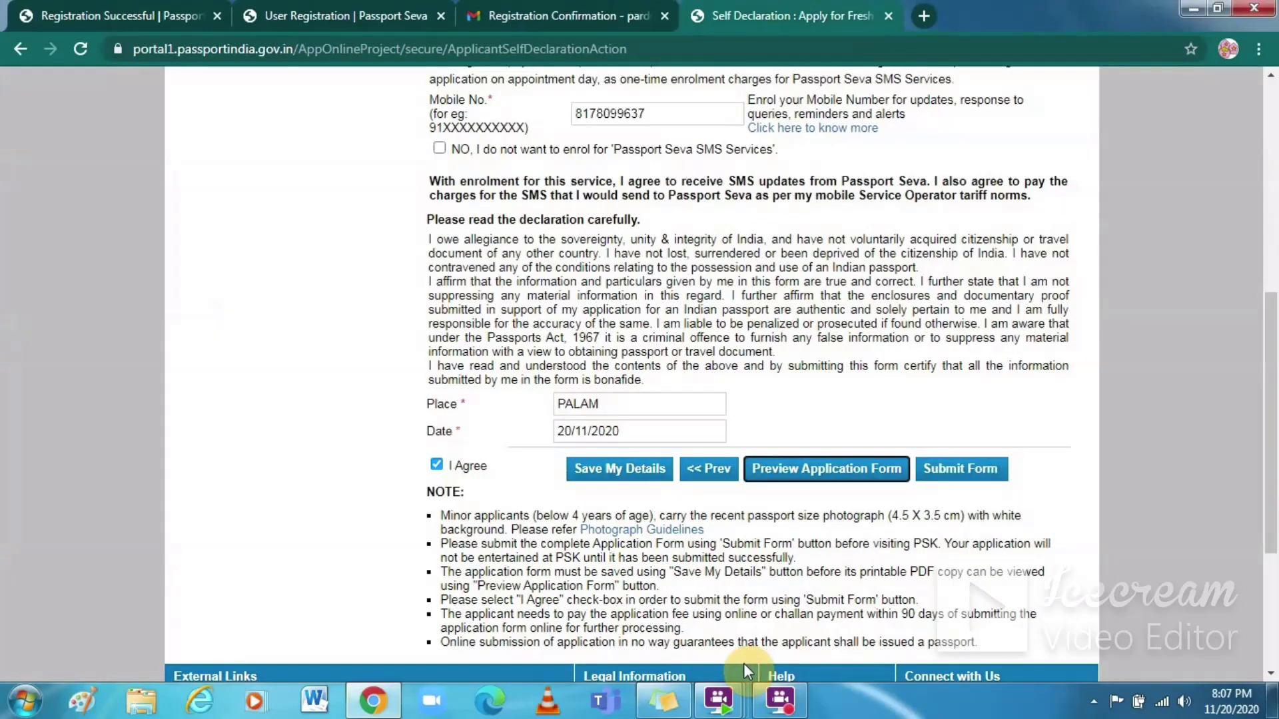
left_click(958, 470)
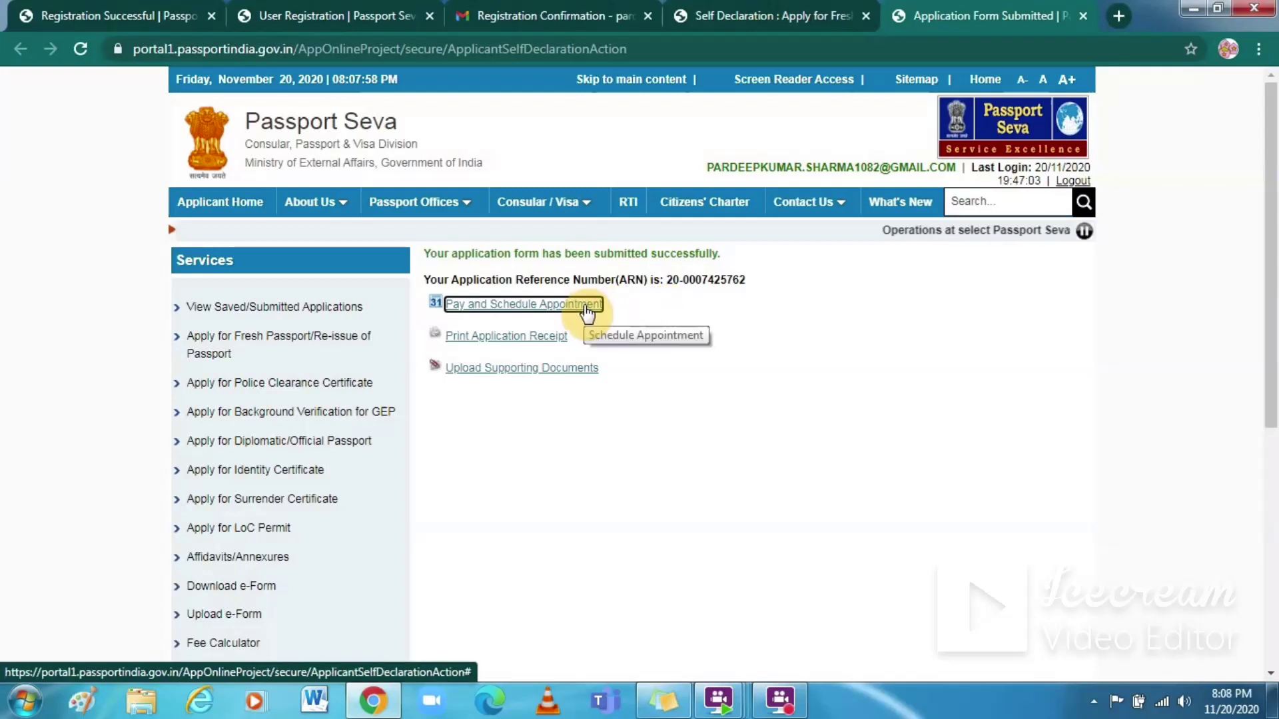
left_click(587, 311)
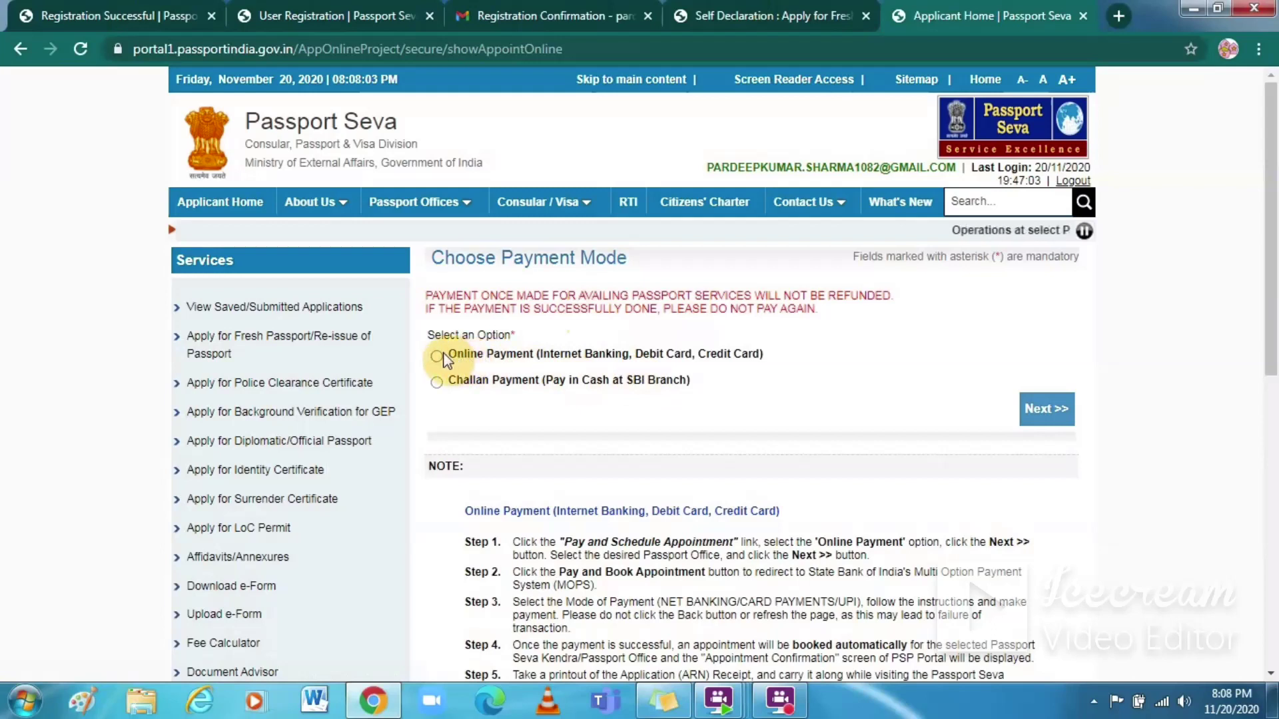
left_click(436, 357)
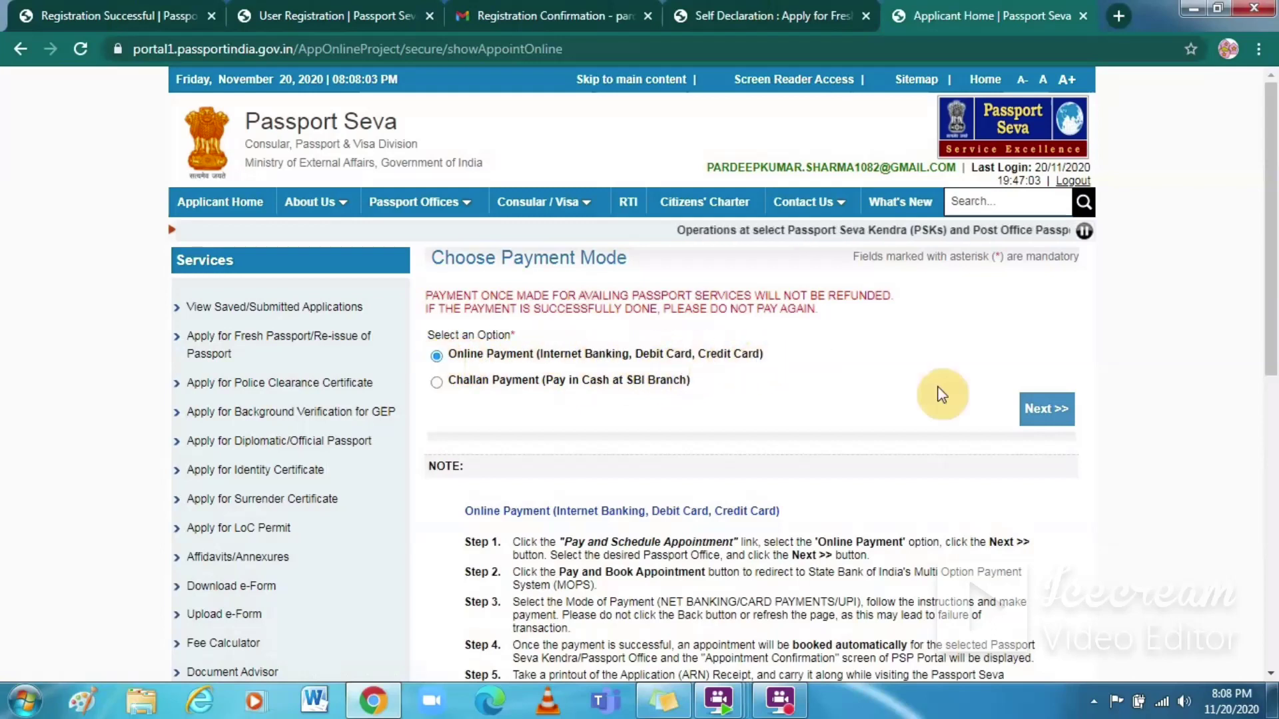
left_click(1049, 411)
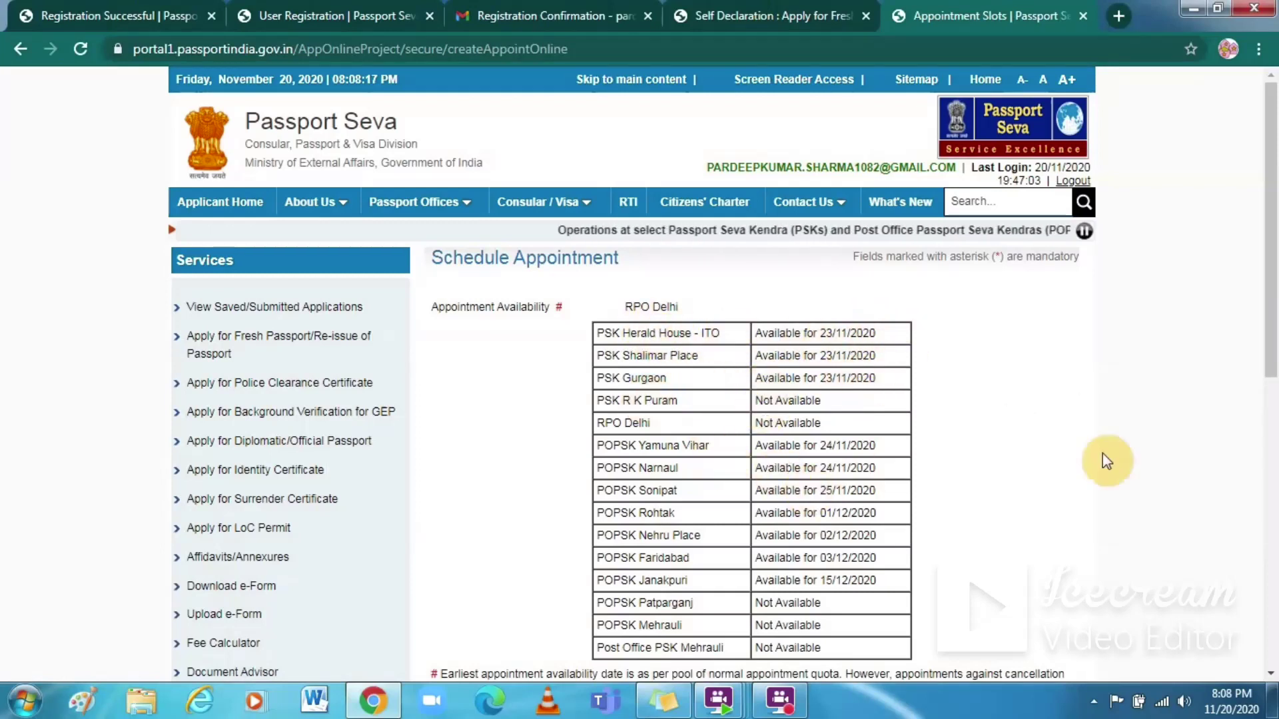
Step: Select PSK Gurgaon as the appointment location
left_click_drag(1266, 345, 1253, 533)
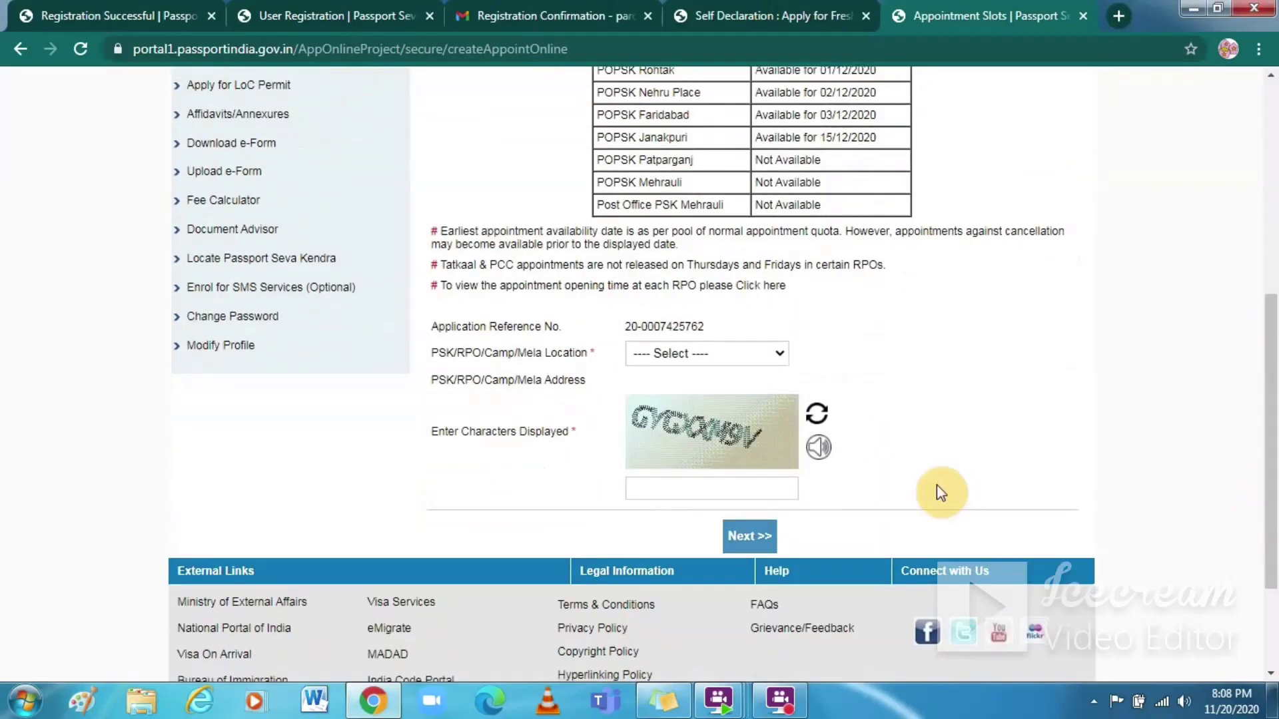
left_click(781, 353)
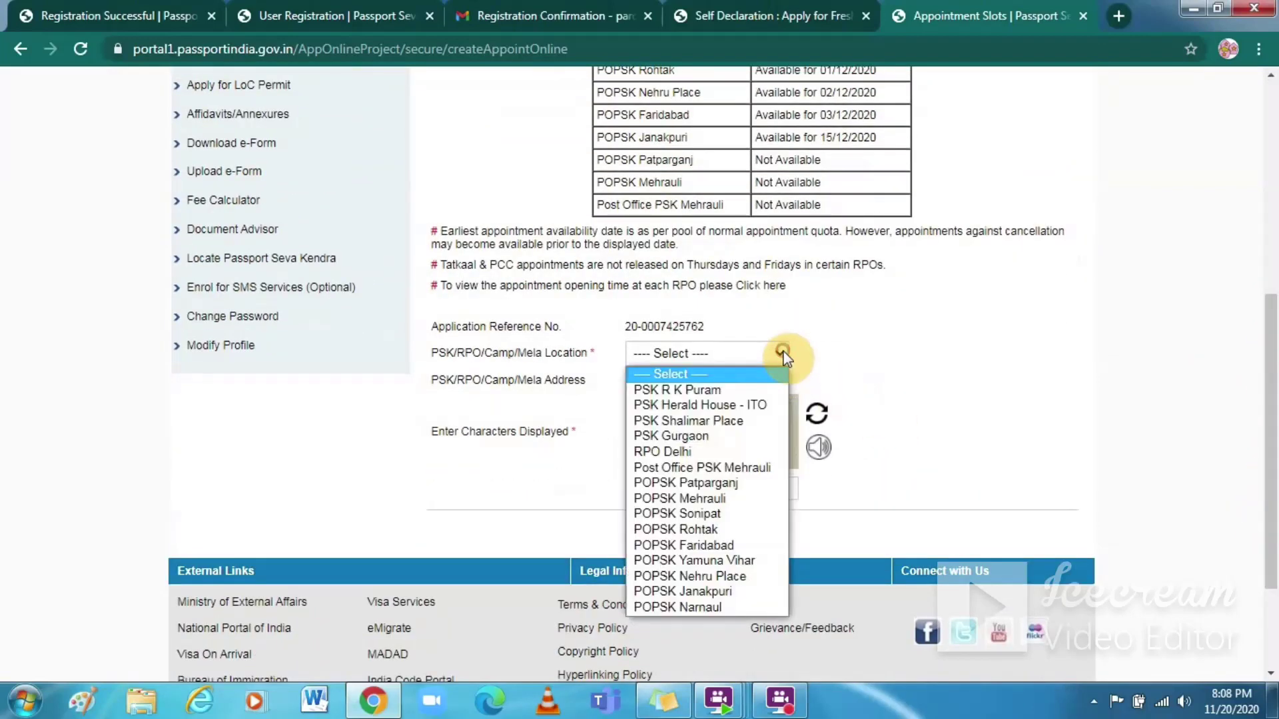
left_click(710, 437)
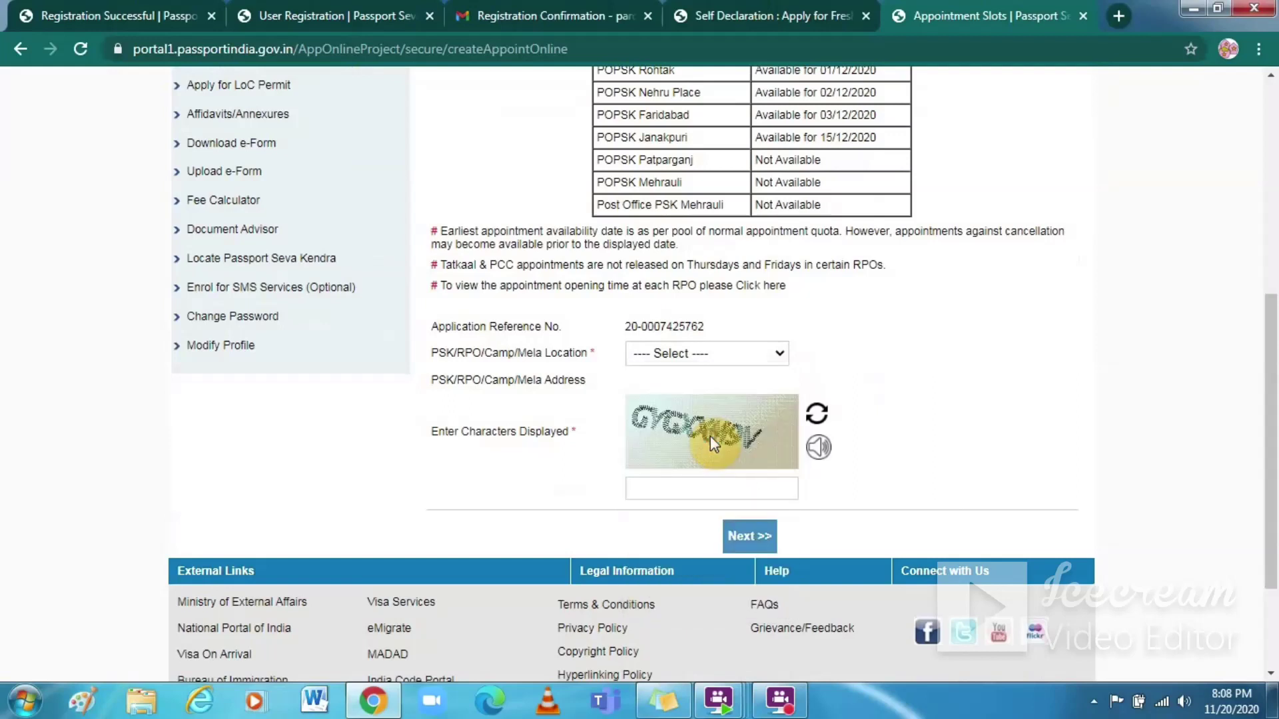
Step: Enter the captcha characters in capitals and continue to Pay and Book Appointment
left_click(674, 491)
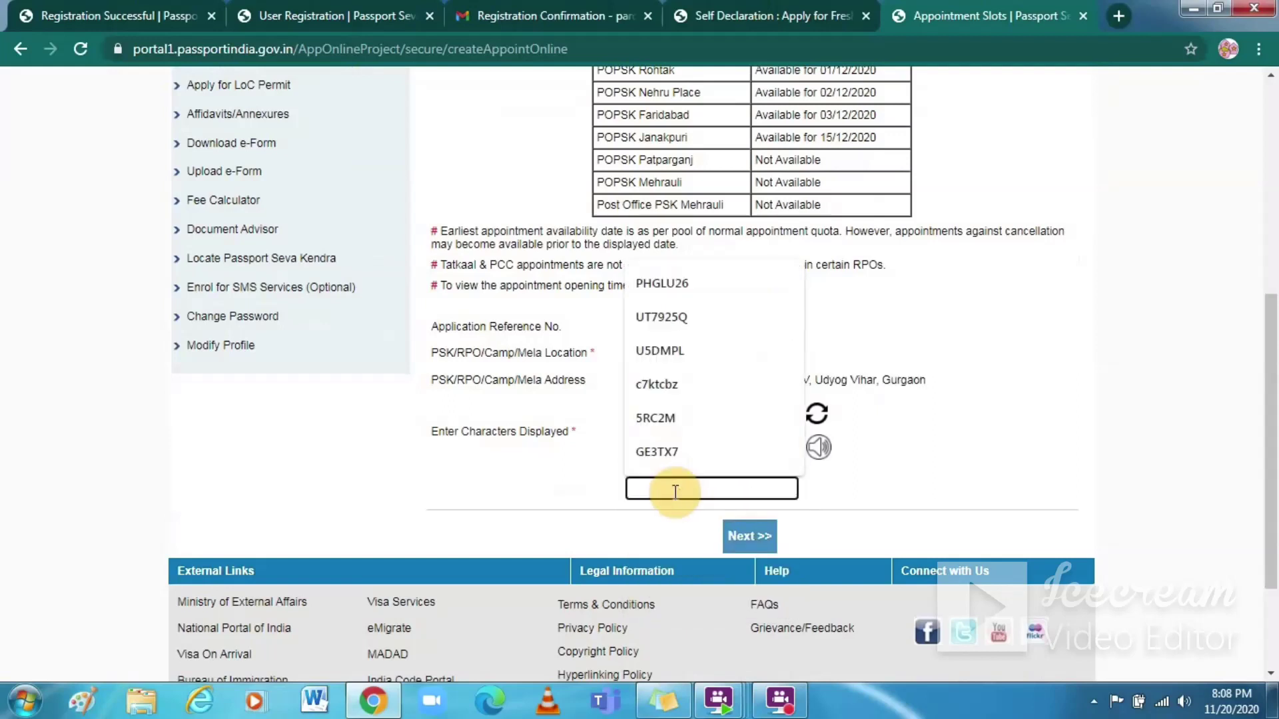
left_click(873, 355)
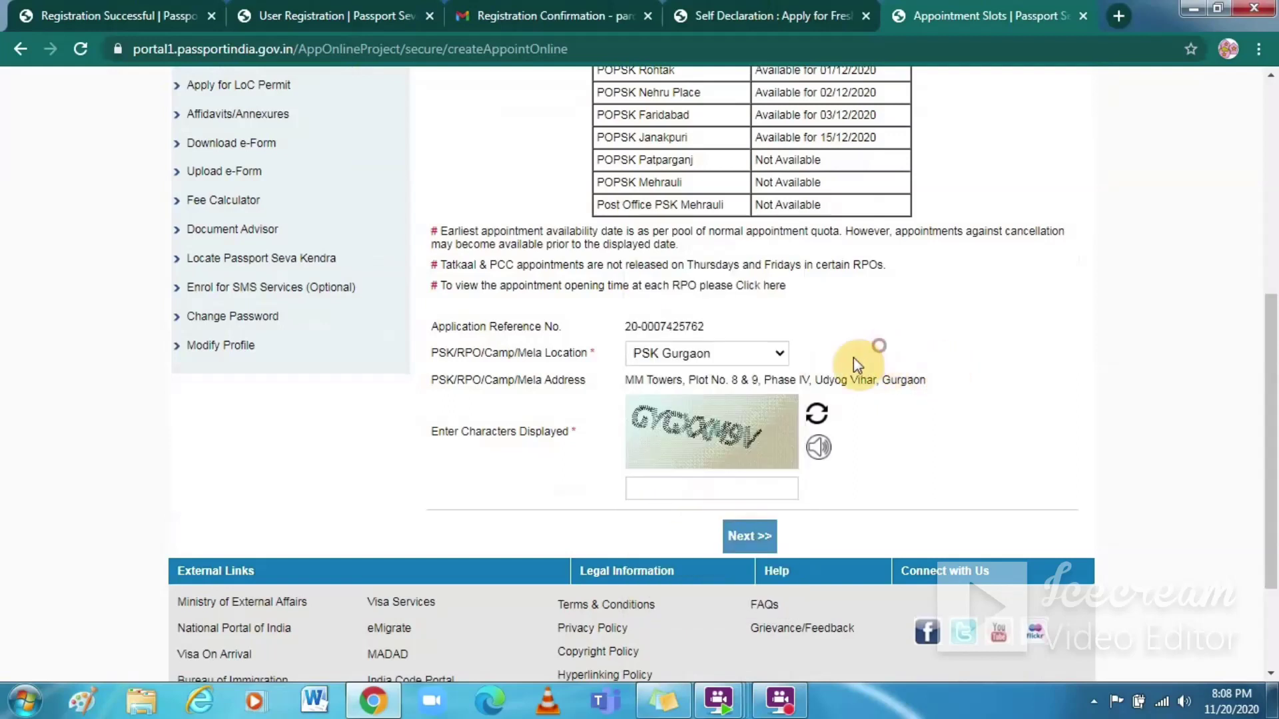
left_click(694, 487)
key("Caps_Lock")
type("GYGXXM9V")
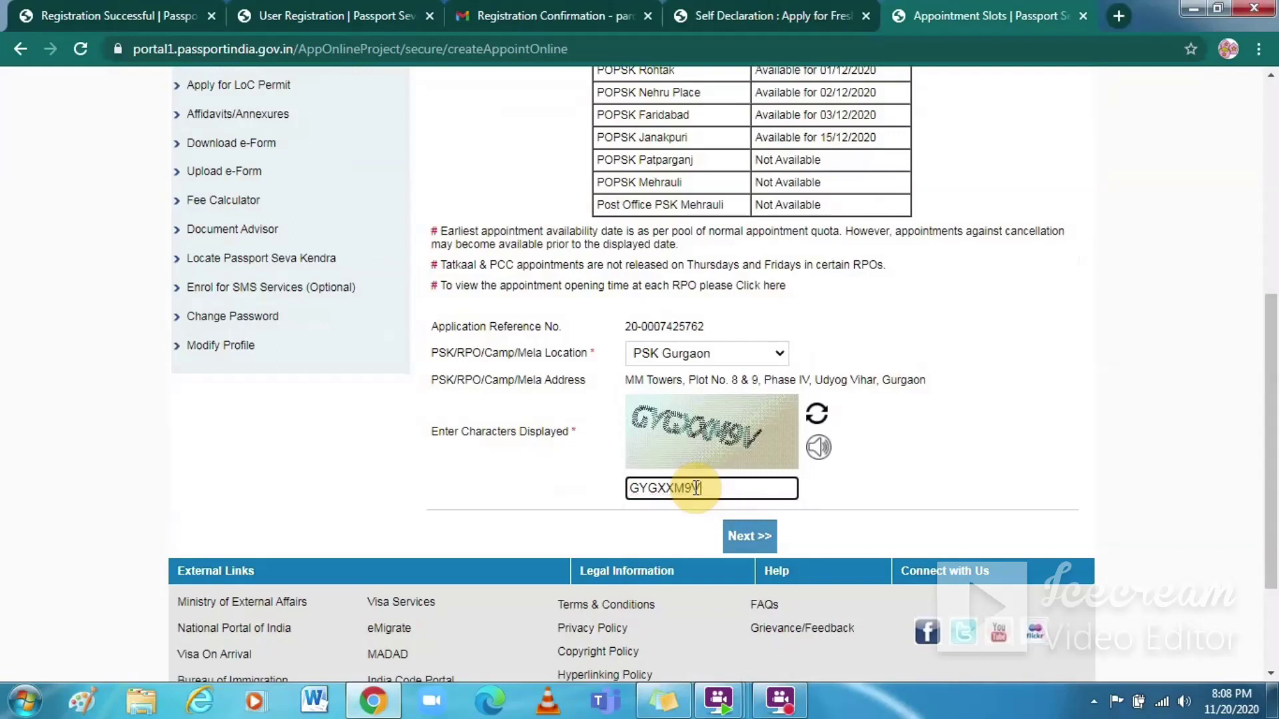
left_click(759, 547)
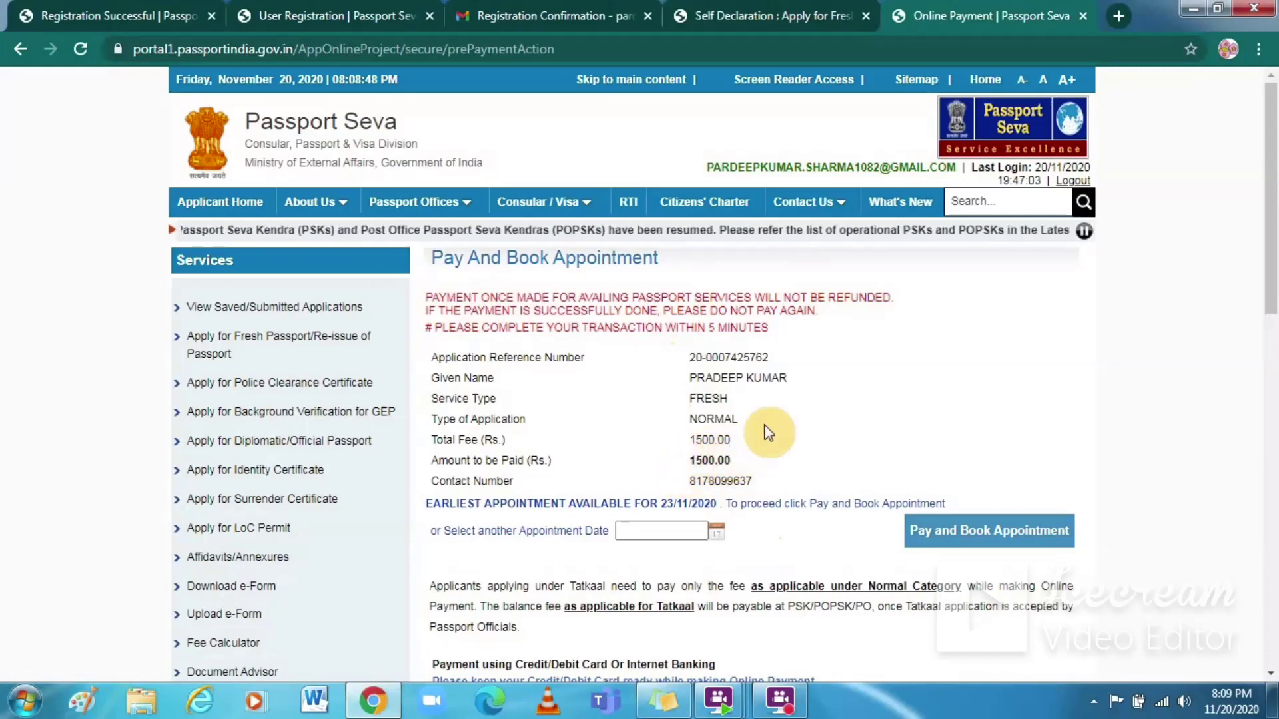
Step: Set the appointment date to 24/11/2020
left_click_drag(1272, 276, 1273, 396)
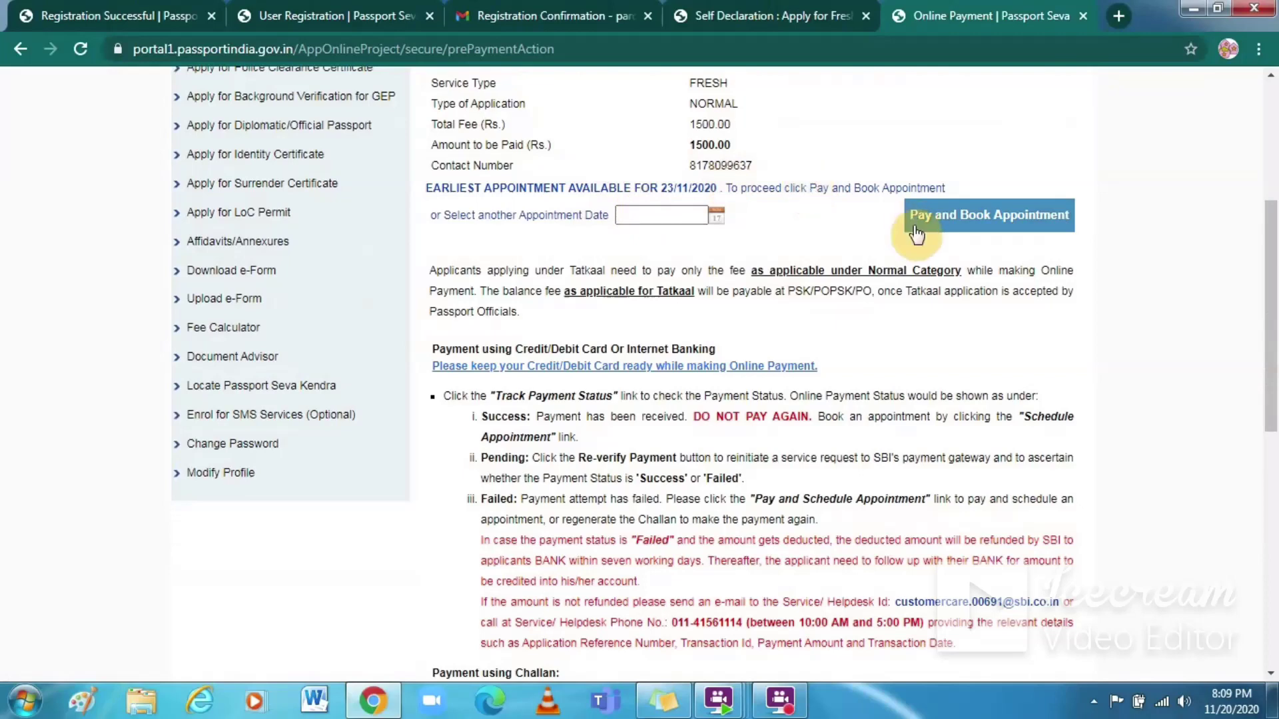
mouse_move(1273, 293)
left_mouse_down()
mouse_move(1268, 243)
mouse_move(1263, 272)
left_mouse_up()
left_click(715, 281)
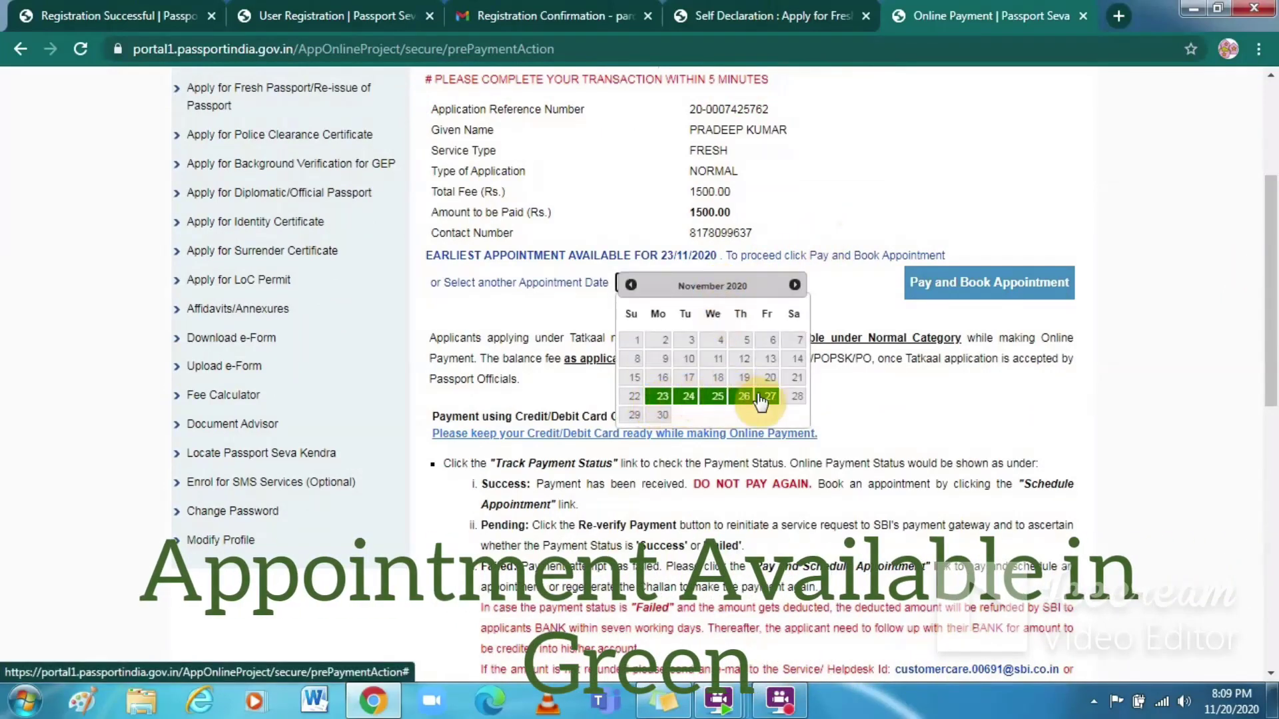
left_click(688, 397)
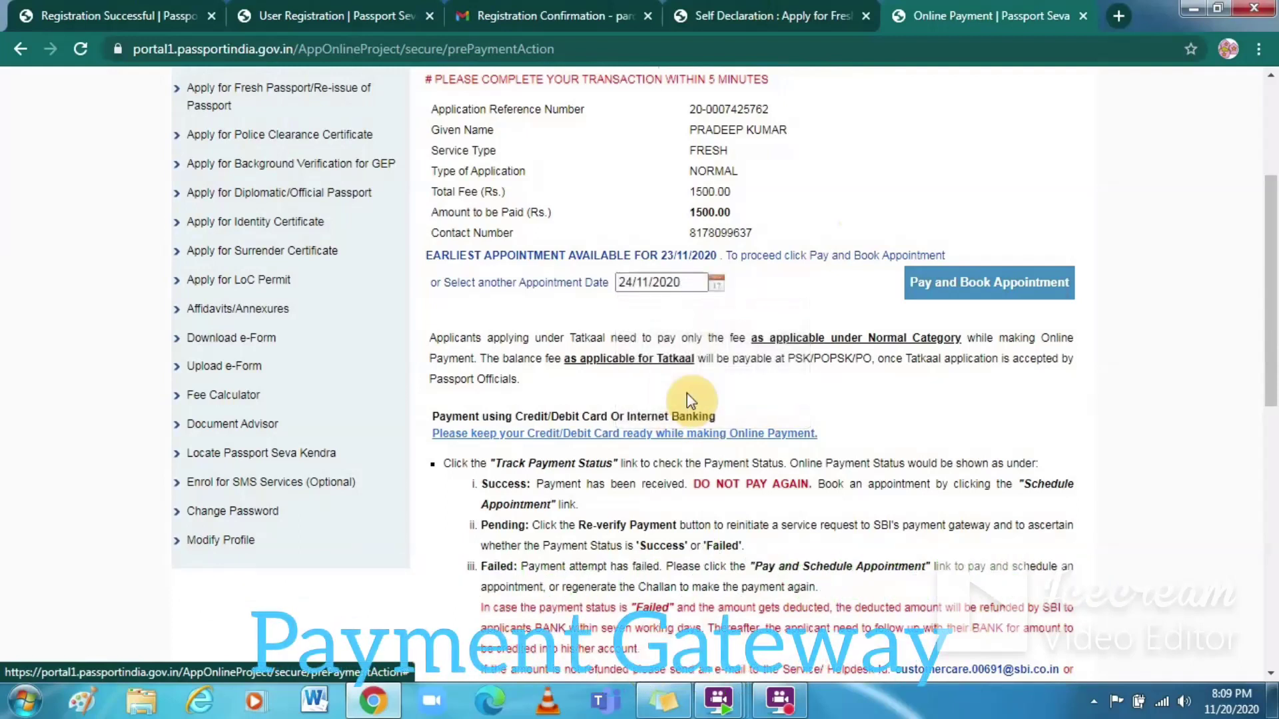
Step: Pay and book the appointment, then cancel on the SBI payment page
left_click(954, 276)
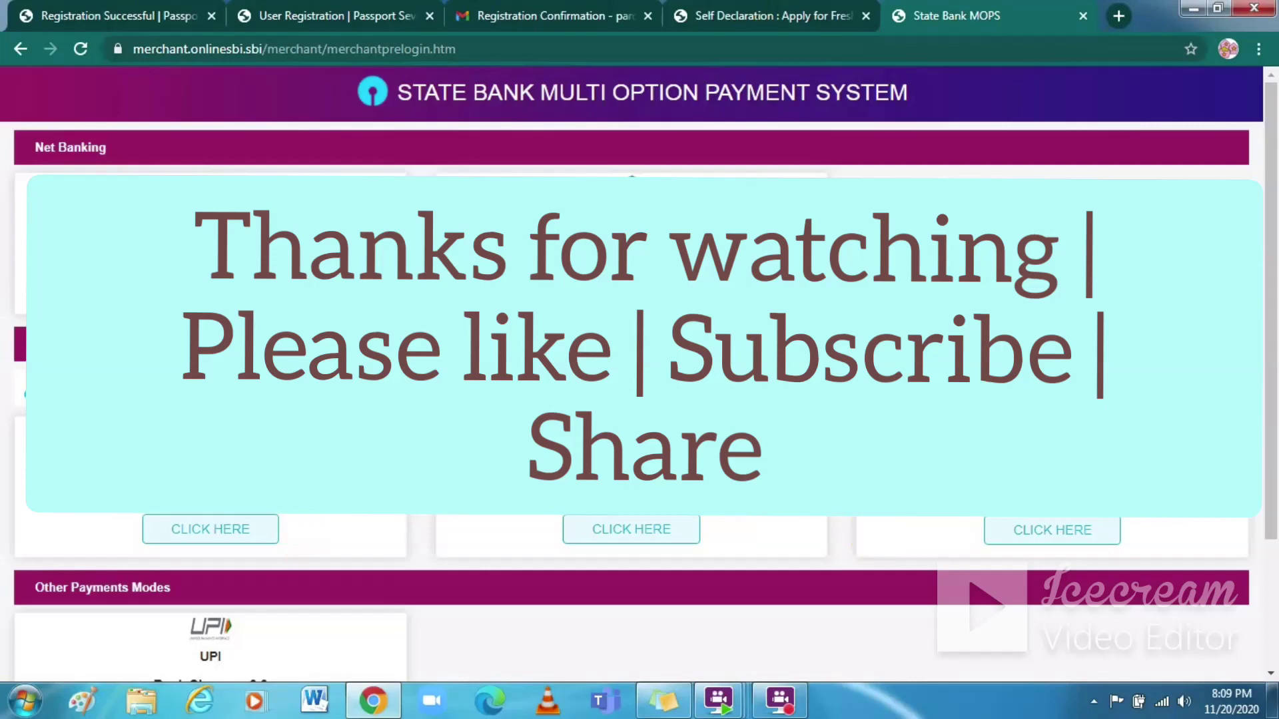
left_click_drag(1272, 303, 1273, 433)
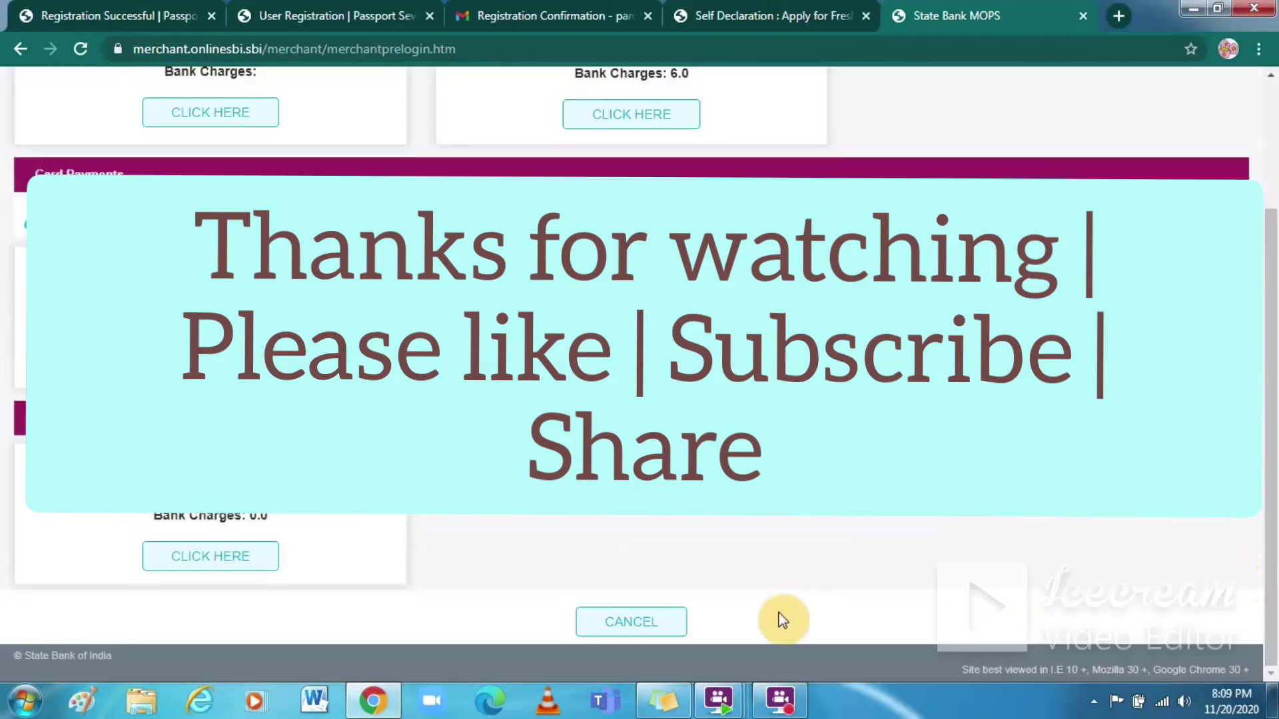
left_click(641, 622)
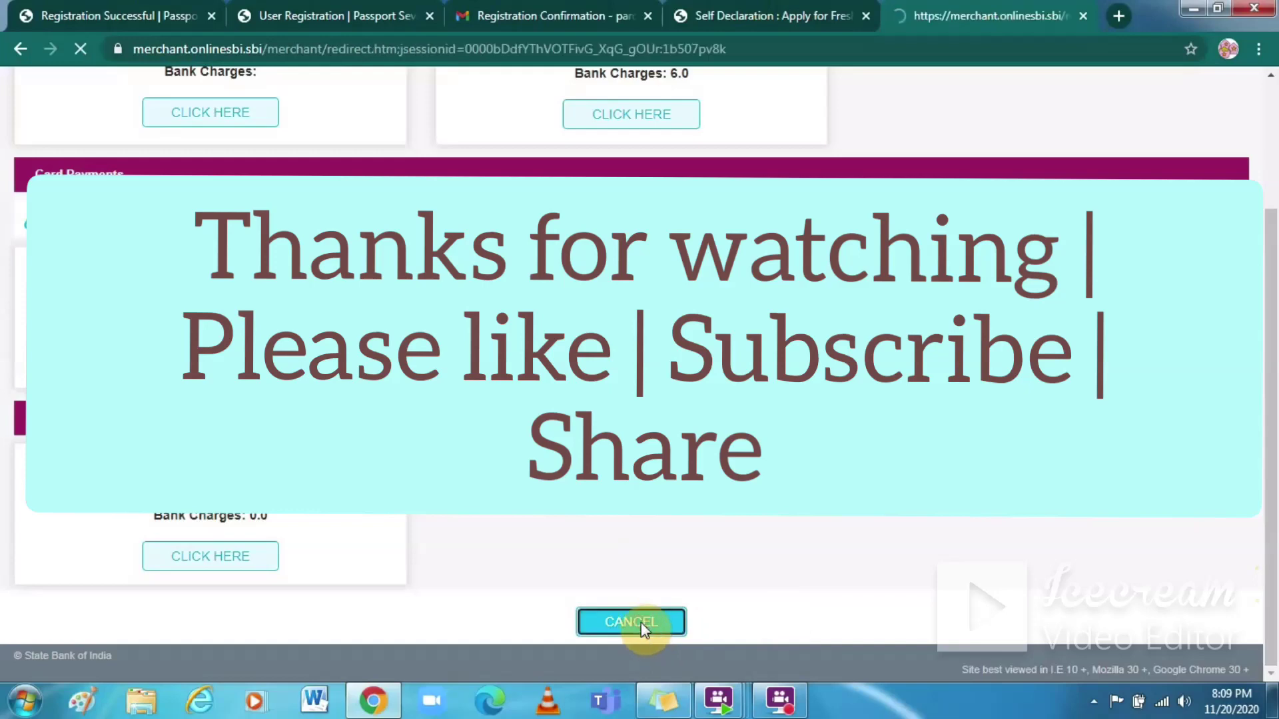